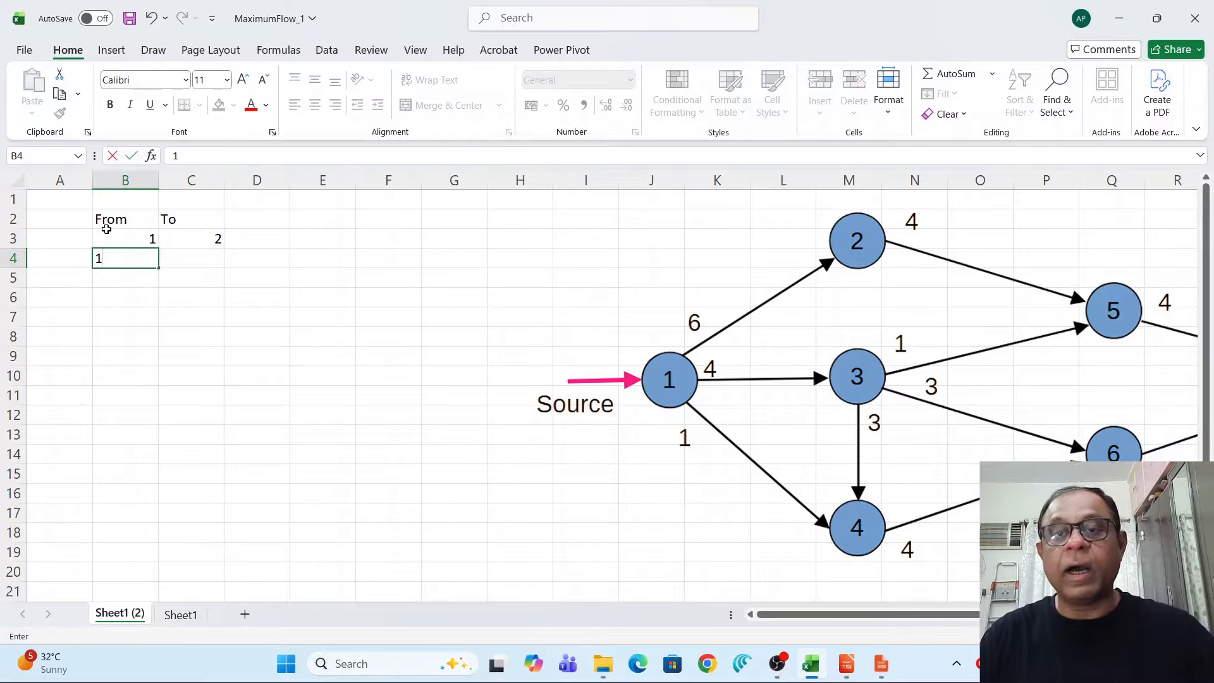
# Complete the edge rows 1→3 and 1→4 under the From and To headings.
pyautogui.press('Tab')
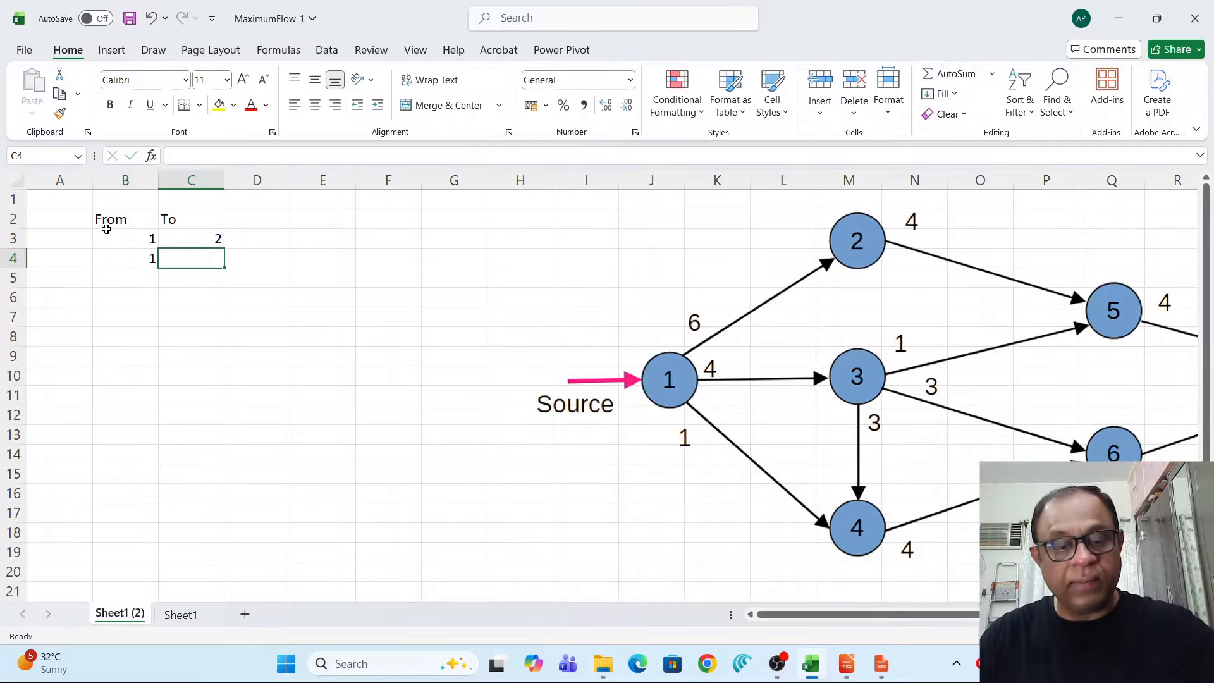
pyautogui.write('3')
pyautogui.press('Return')
pyautogui.write('1')
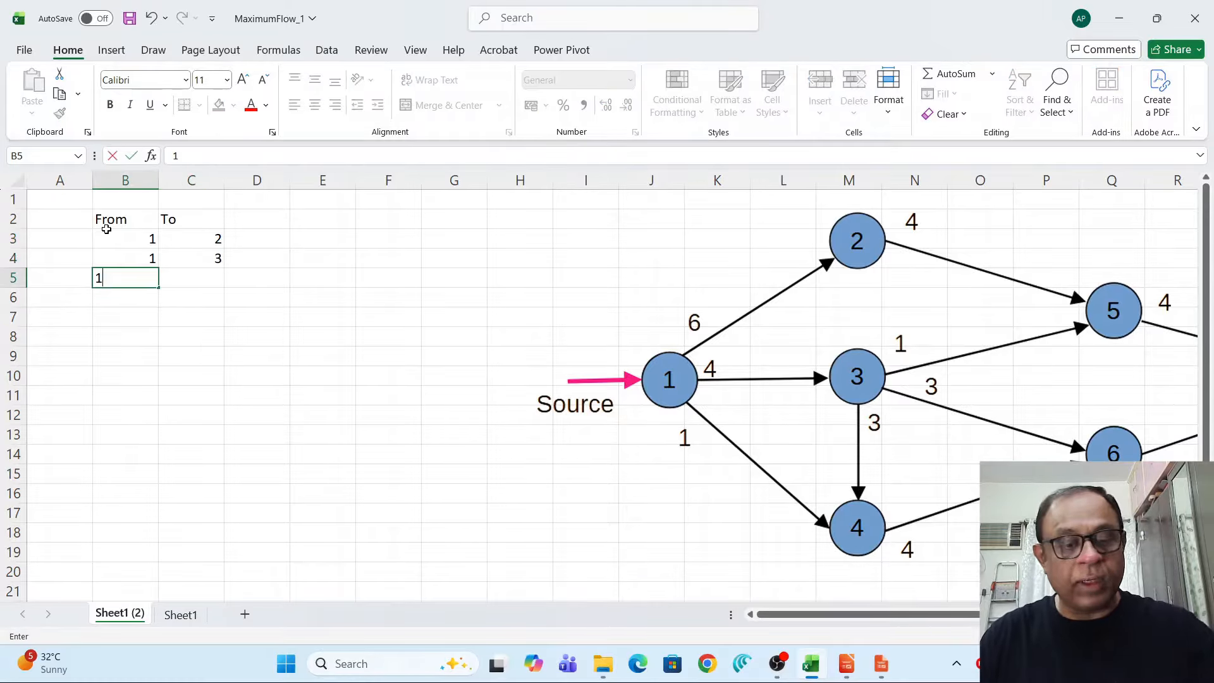
pyautogui.press('Tab')
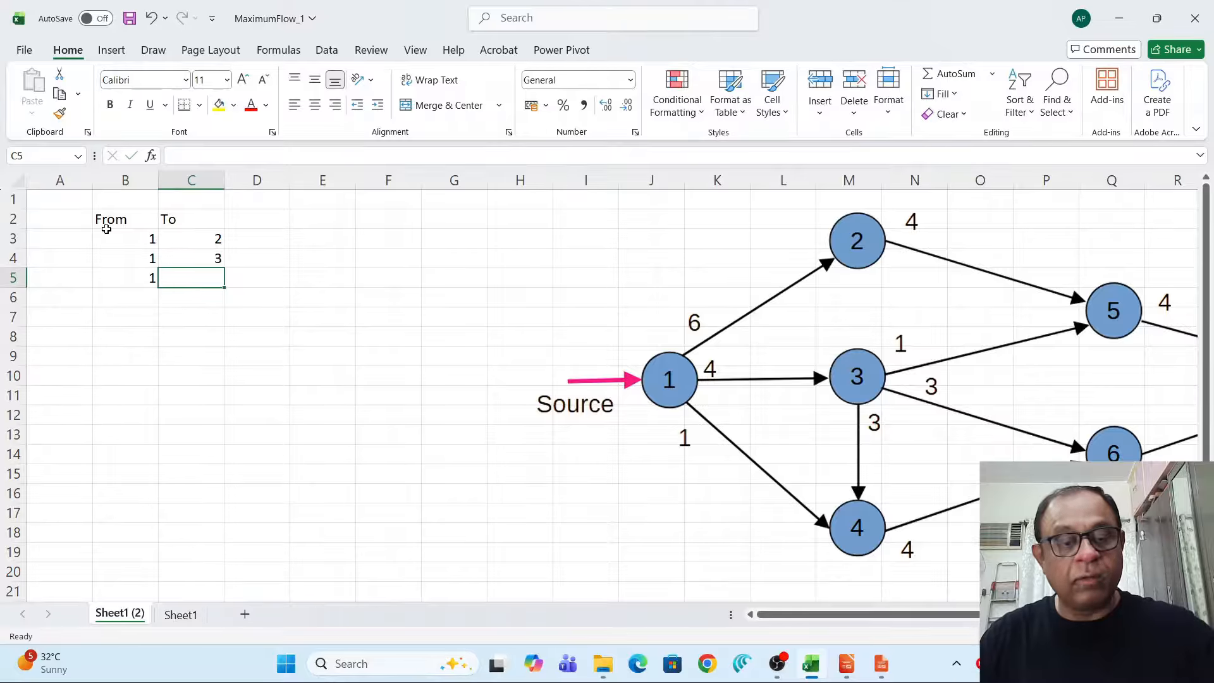
pyautogui.write('4')
pyautogui.press('Down')
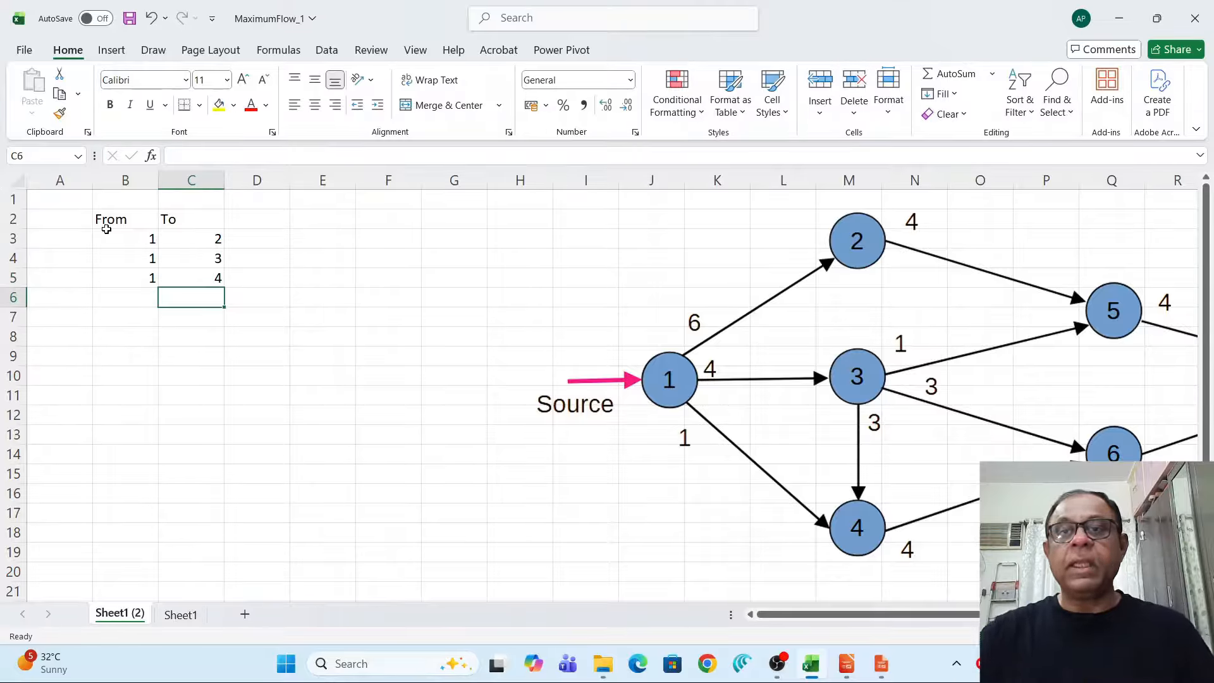
# Add the edge 2→5 as the next row of the From/To table.
pyautogui.click(121, 294)
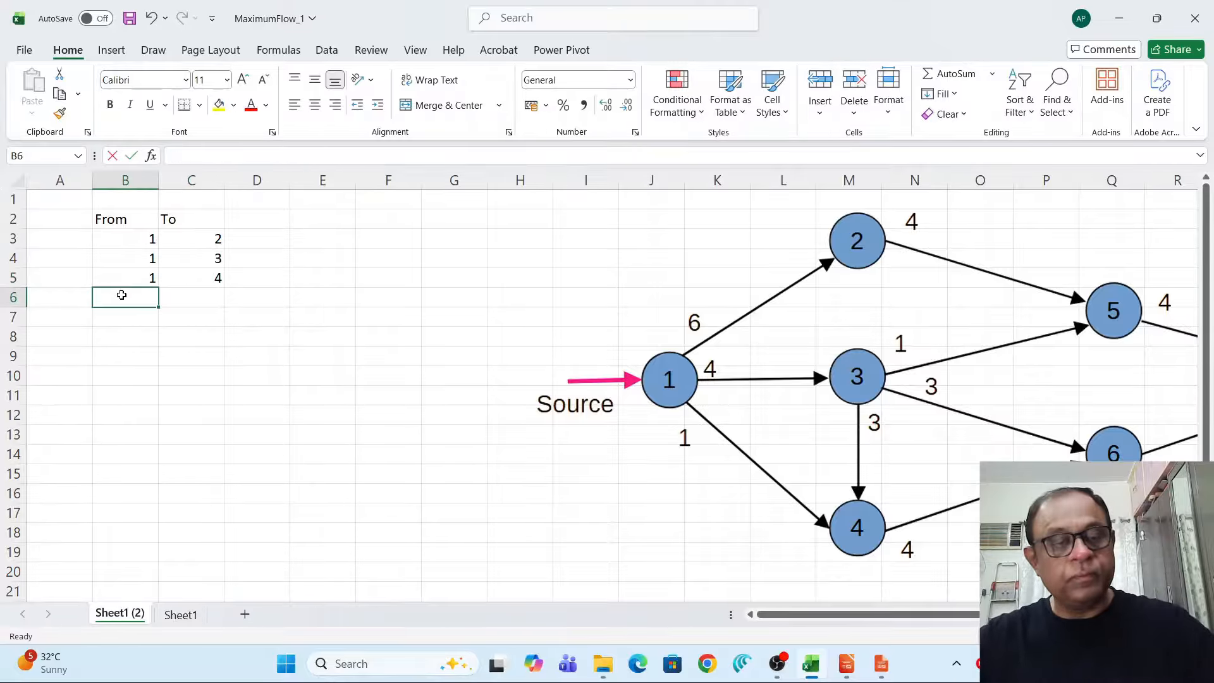
pyautogui.write('2')
pyautogui.click(207, 300)
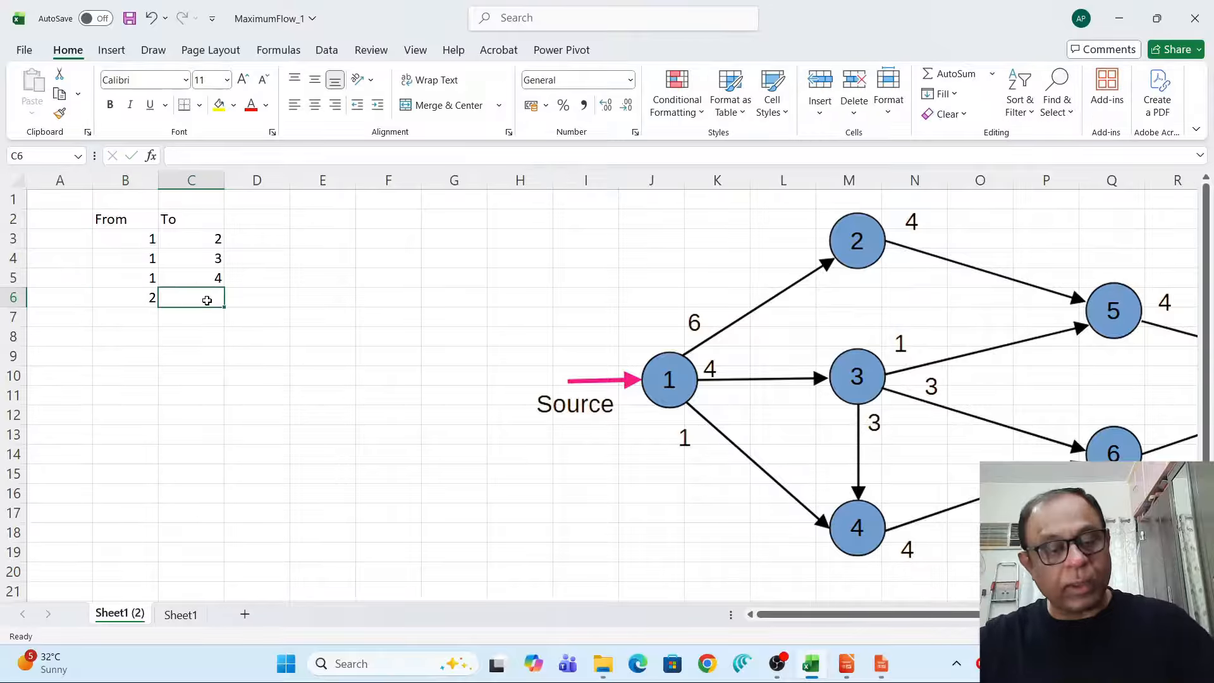
pyautogui.write('5')
pyautogui.press('Return')
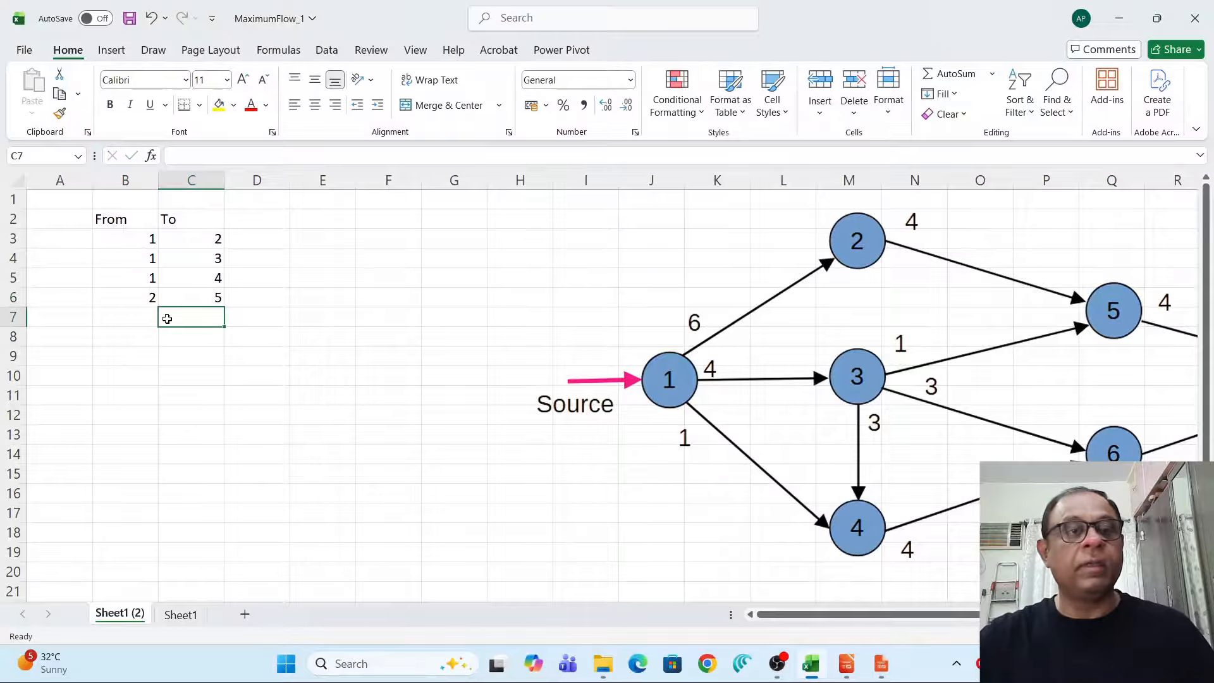
# Add the edges 3→4 and 3→5 as the next two rows of the From/To table.
pyautogui.click(141, 319)
pyautogui.write('3')
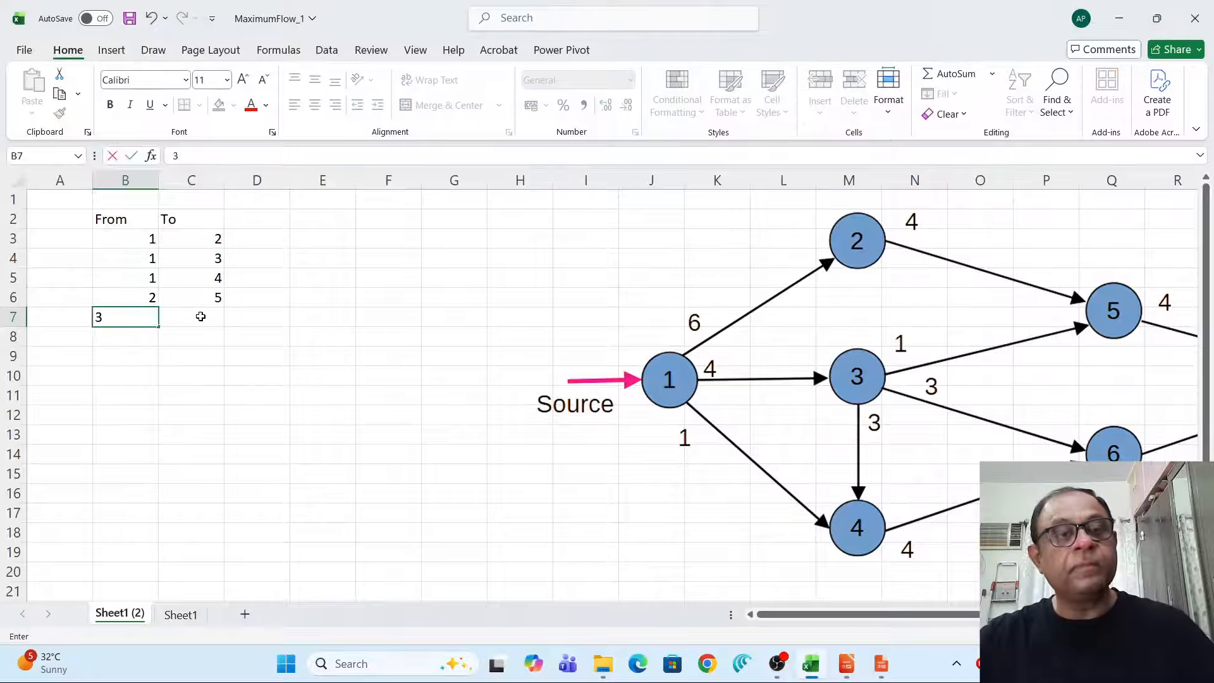
pyautogui.click(200, 315)
pyautogui.write('4')
pyautogui.click(145, 334)
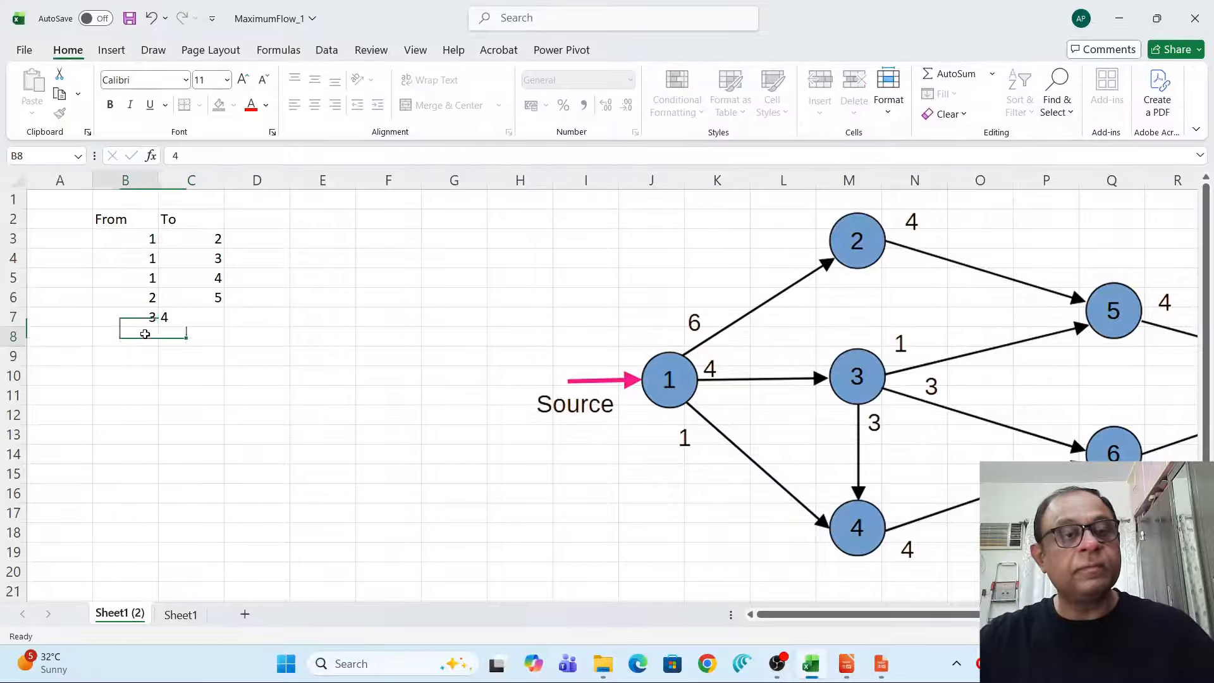
pyautogui.write('3')
pyautogui.click(198, 336)
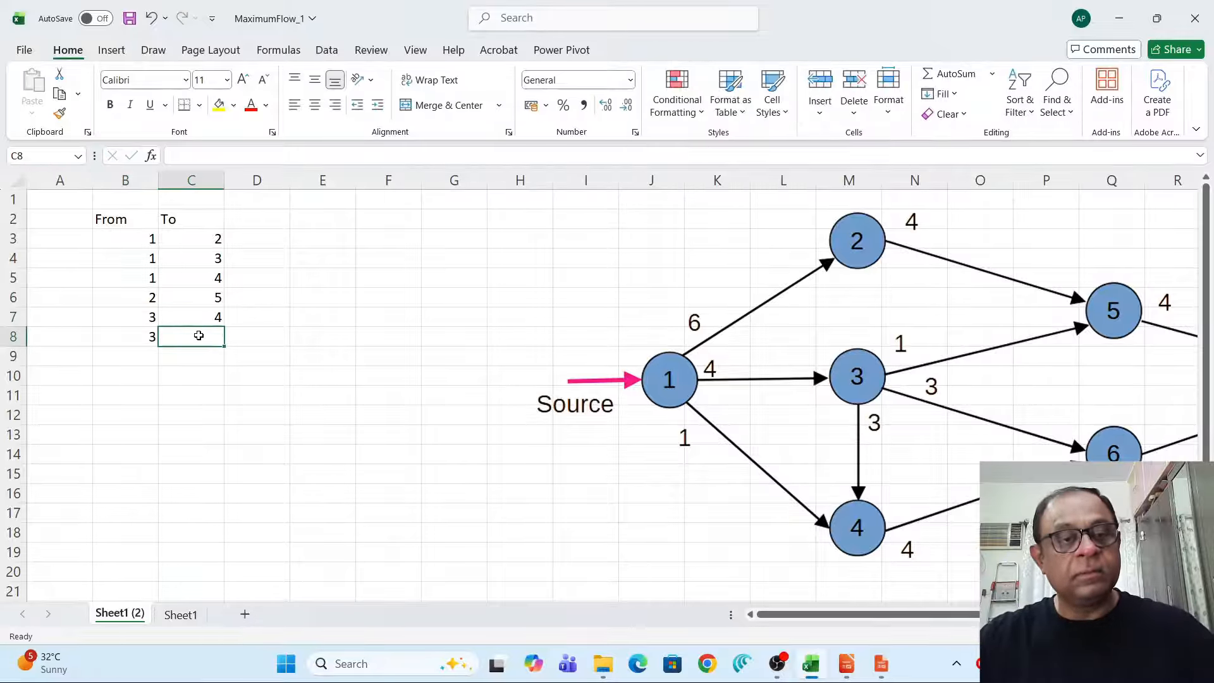
pyautogui.write('5')
# Add the edges 3→6 and 4→6 as the next two rows of the From/To table.
pyautogui.click(126, 362)
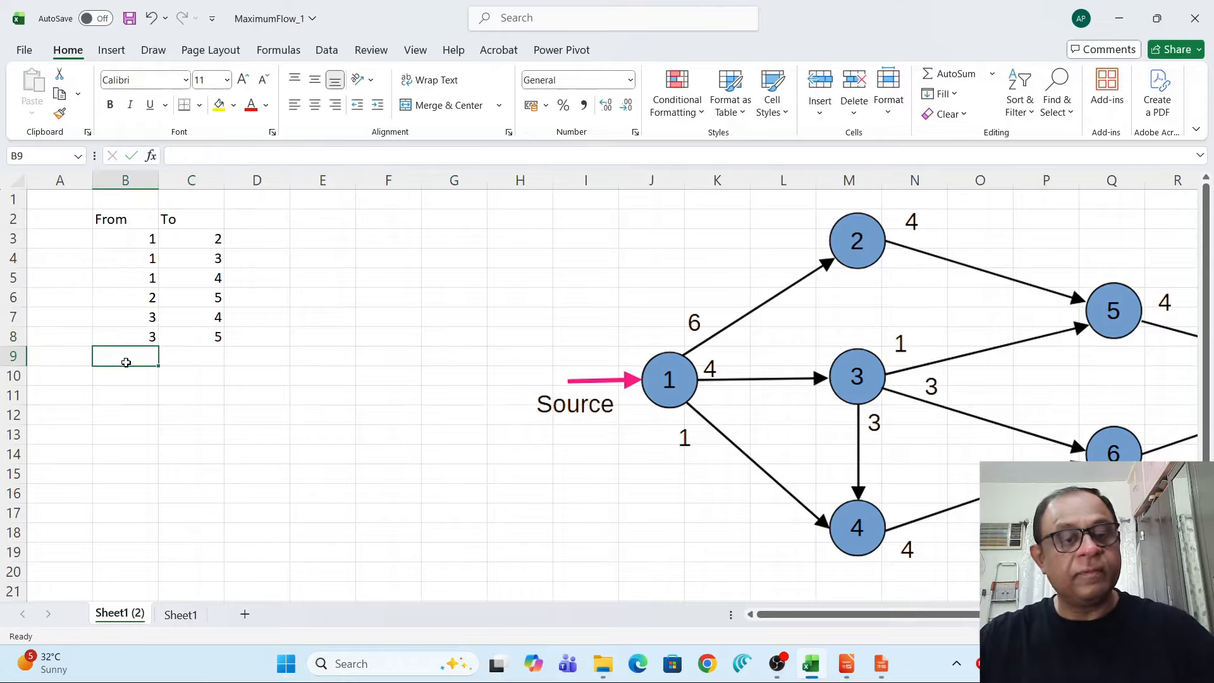
pyautogui.write('3')
pyautogui.click(198, 358)
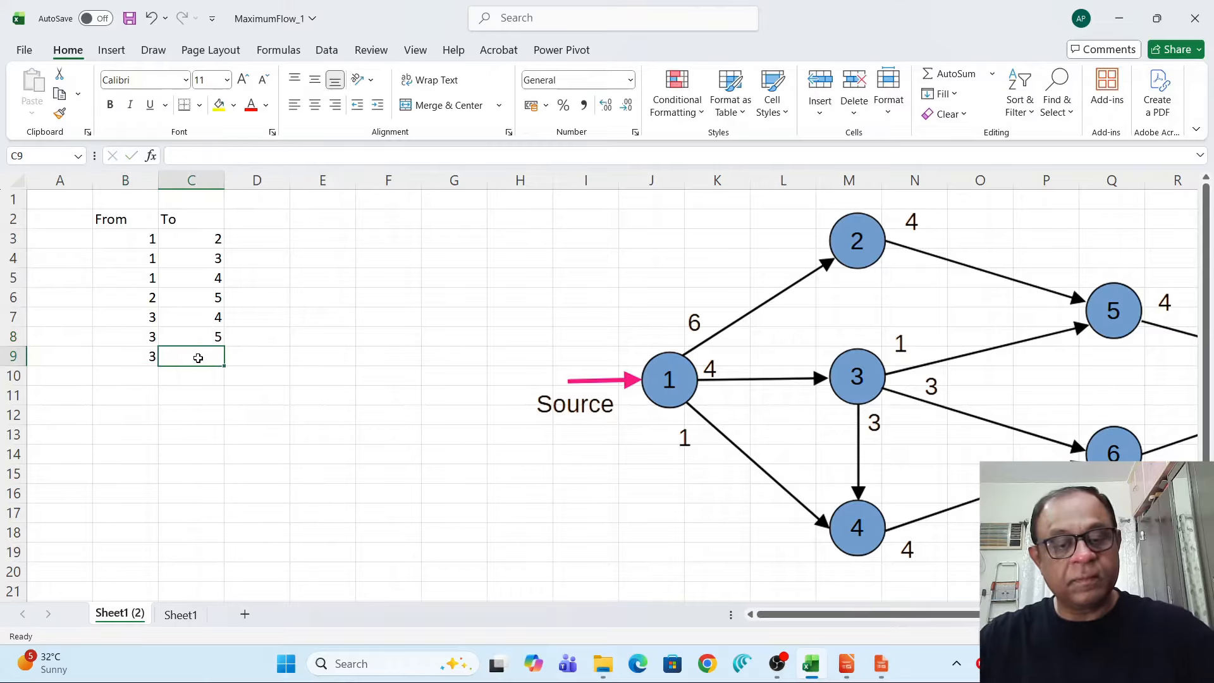
pyautogui.write('6')
pyautogui.moveTo(200, 375); pyautogui.dragTo(198, 389)
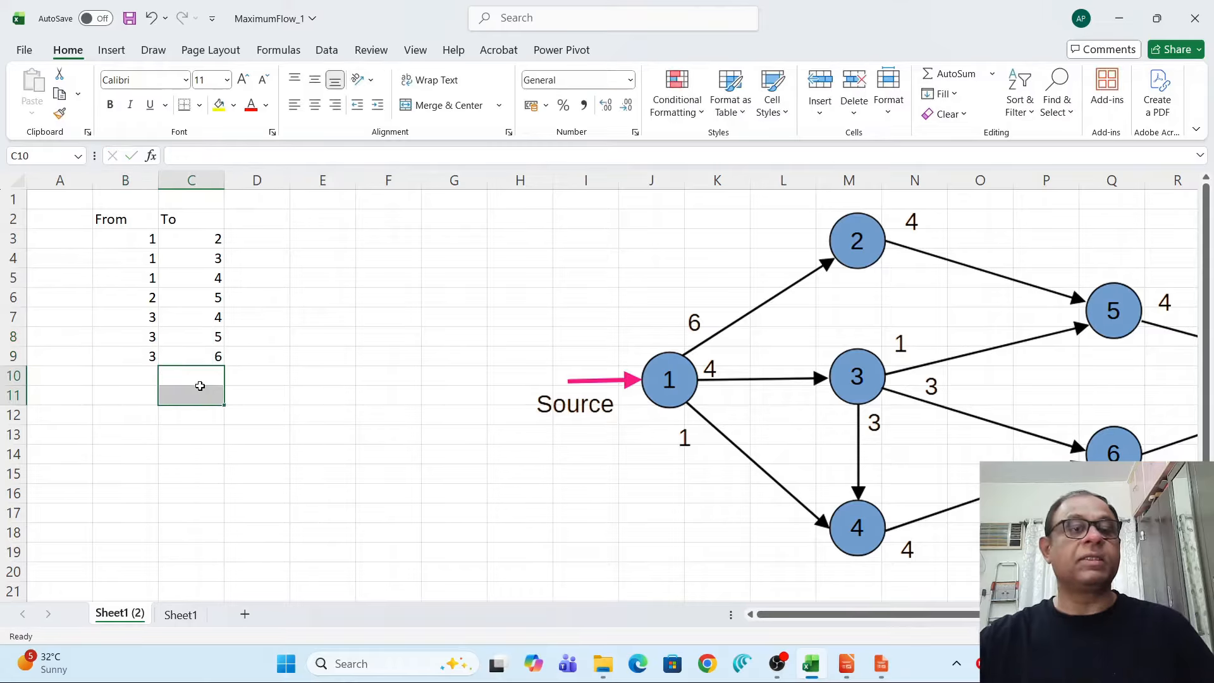
pyautogui.click(142, 375)
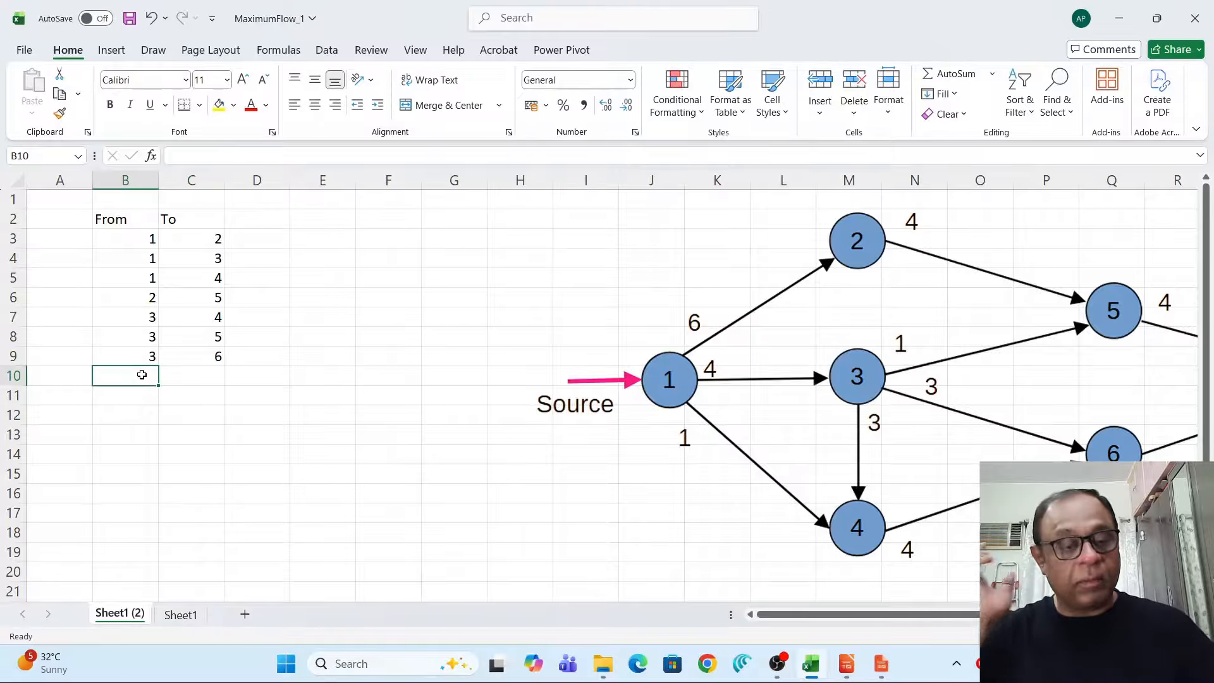
pyautogui.write('4')
pyautogui.click(188, 380)
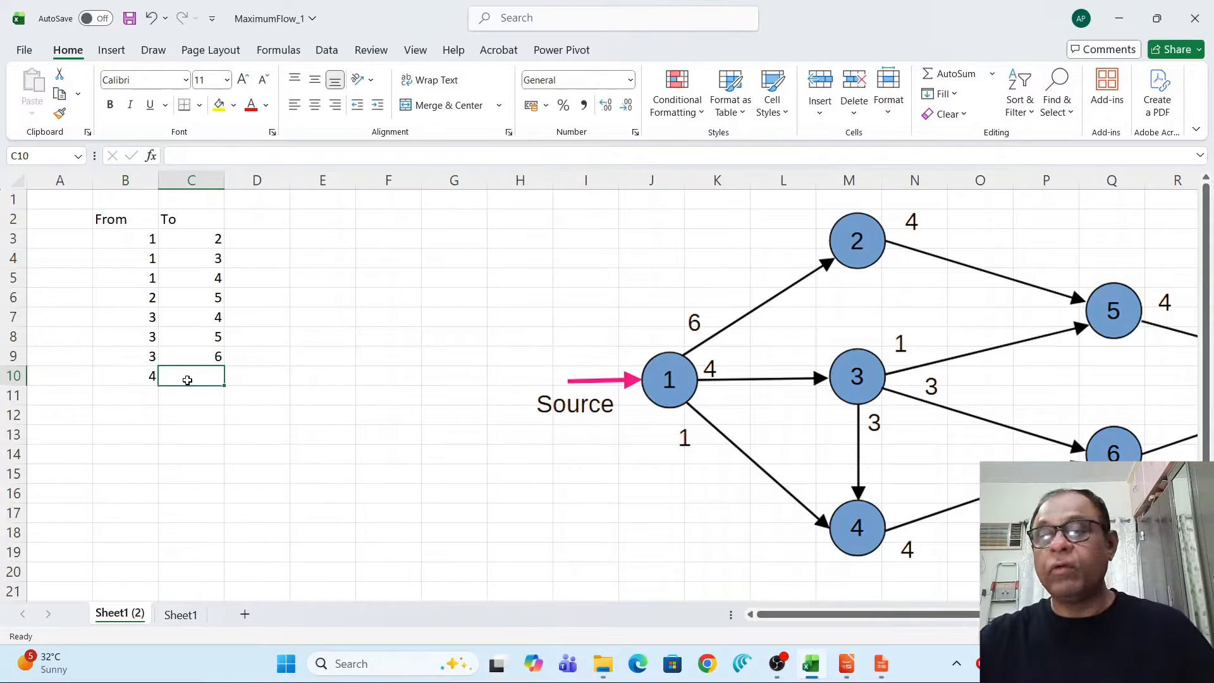
pyautogui.write('6')
pyautogui.click(199, 399)
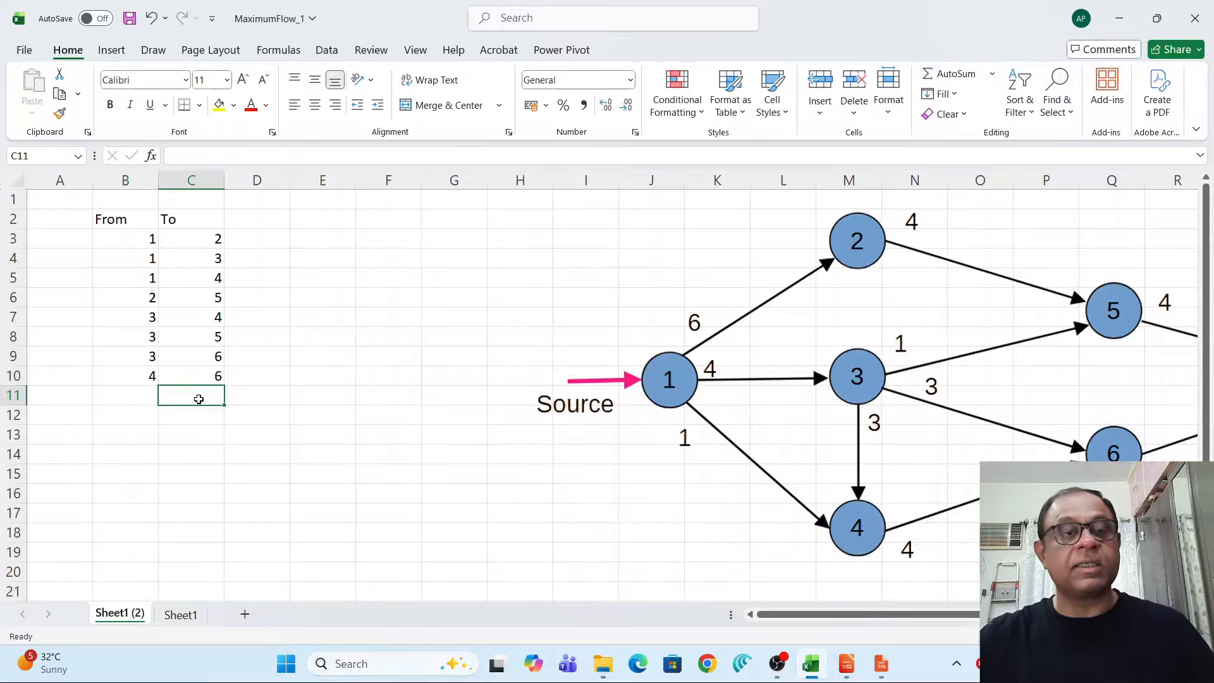
# Add the final edges 5→7 and 6→7 to complete the From/To table.
pyautogui.click(131, 399)
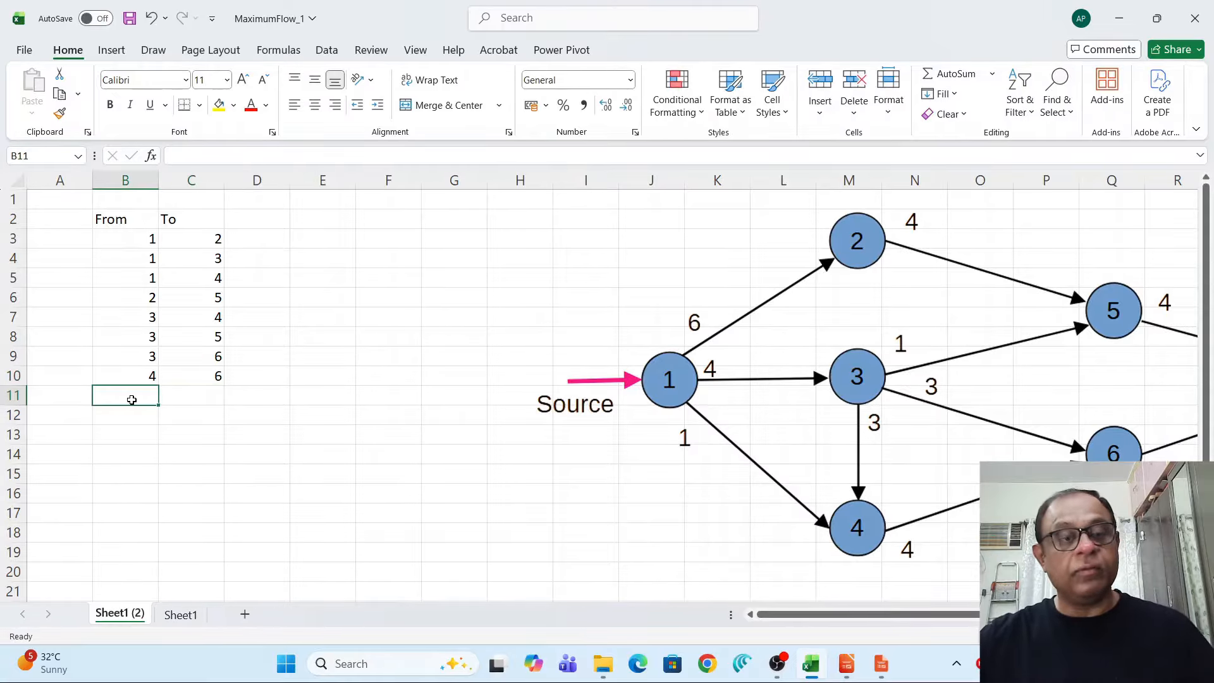
pyautogui.write('5')
pyautogui.click(143, 421)
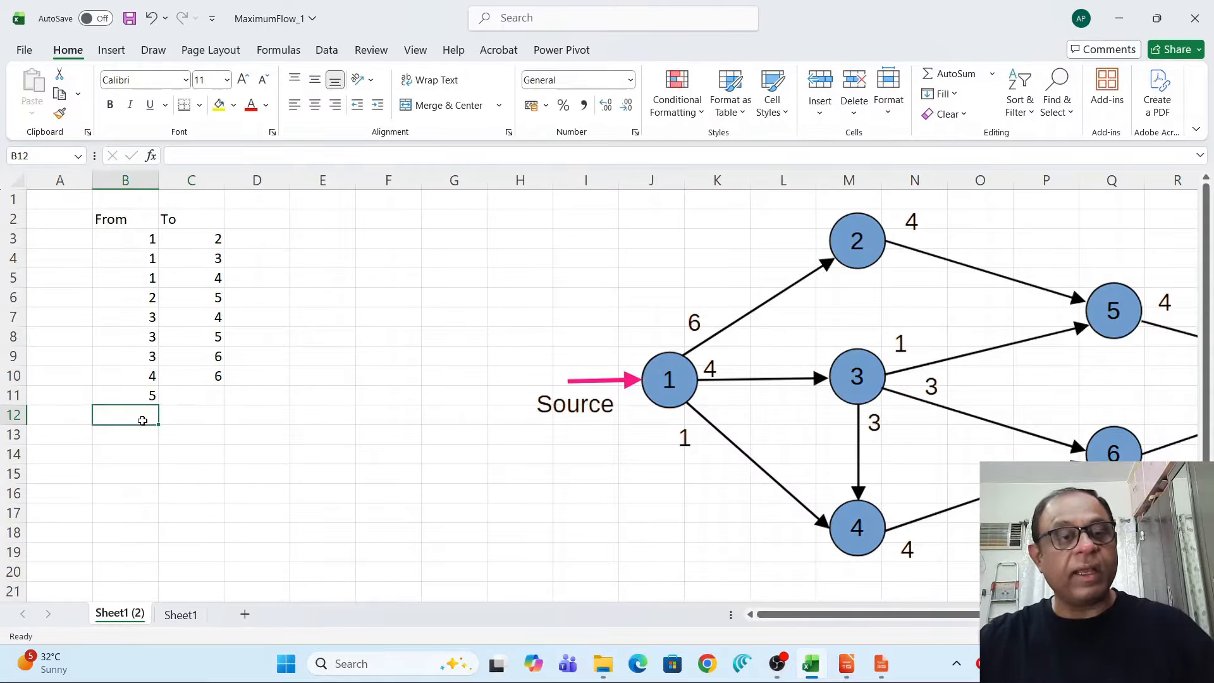
pyautogui.write('6')
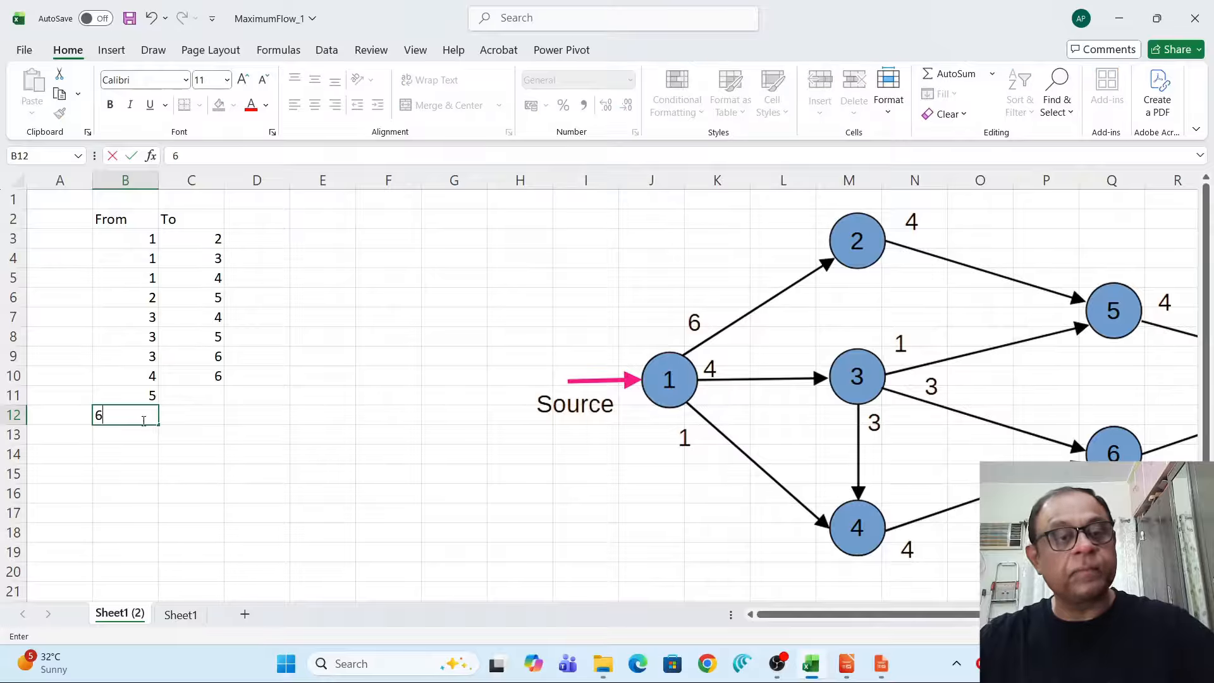
pyautogui.click(195, 415)
pyautogui.click(200, 394)
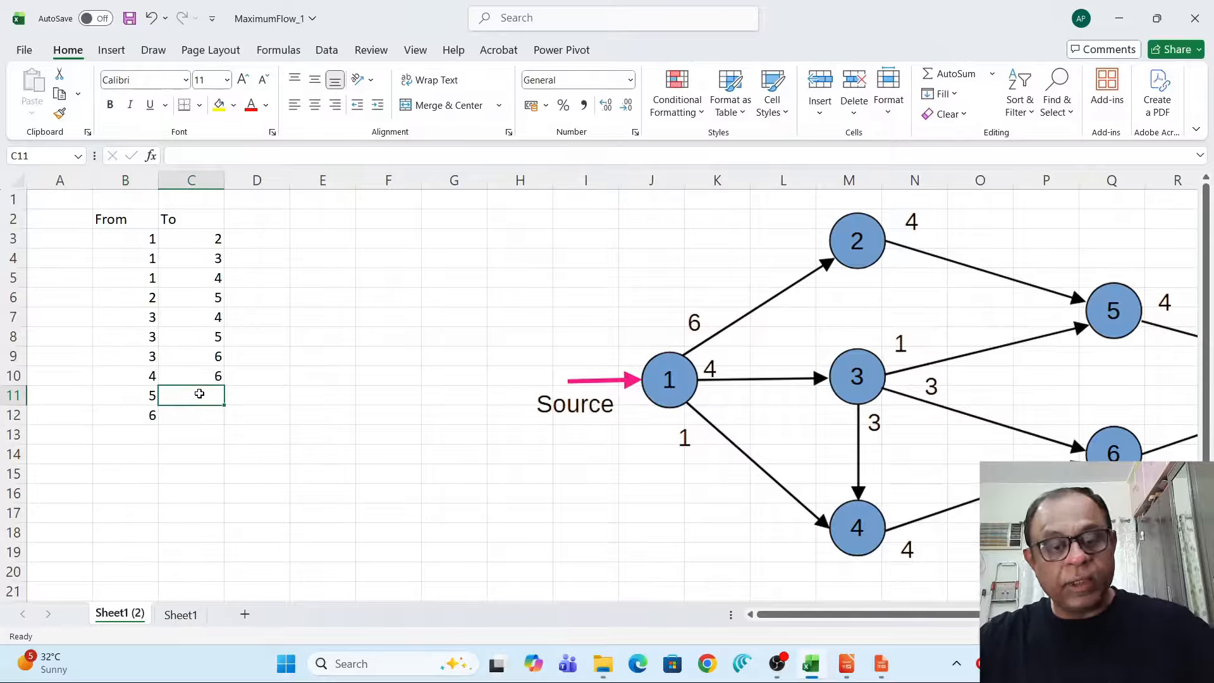
pyautogui.write('7')
pyautogui.click(202, 413)
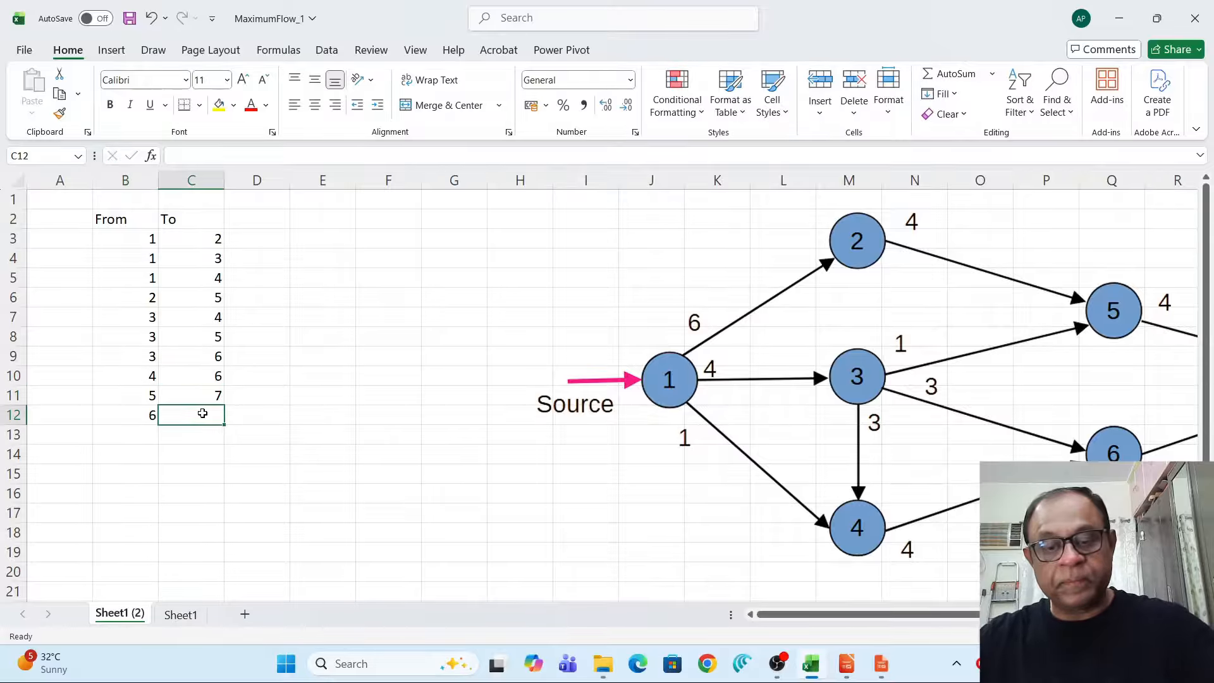
pyautogui.write('7')
pyautogui.click(206, 450)
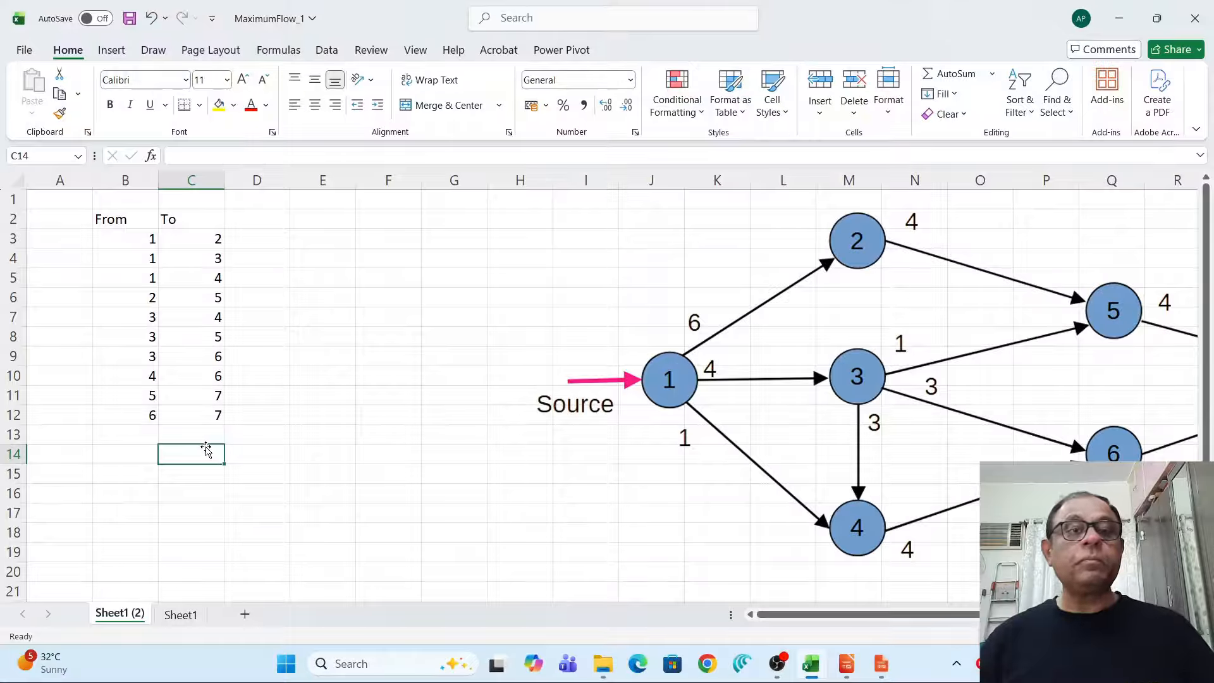
# Add a Constraints heading in column E beside the edge table.
pyautogui.click(322, 218)
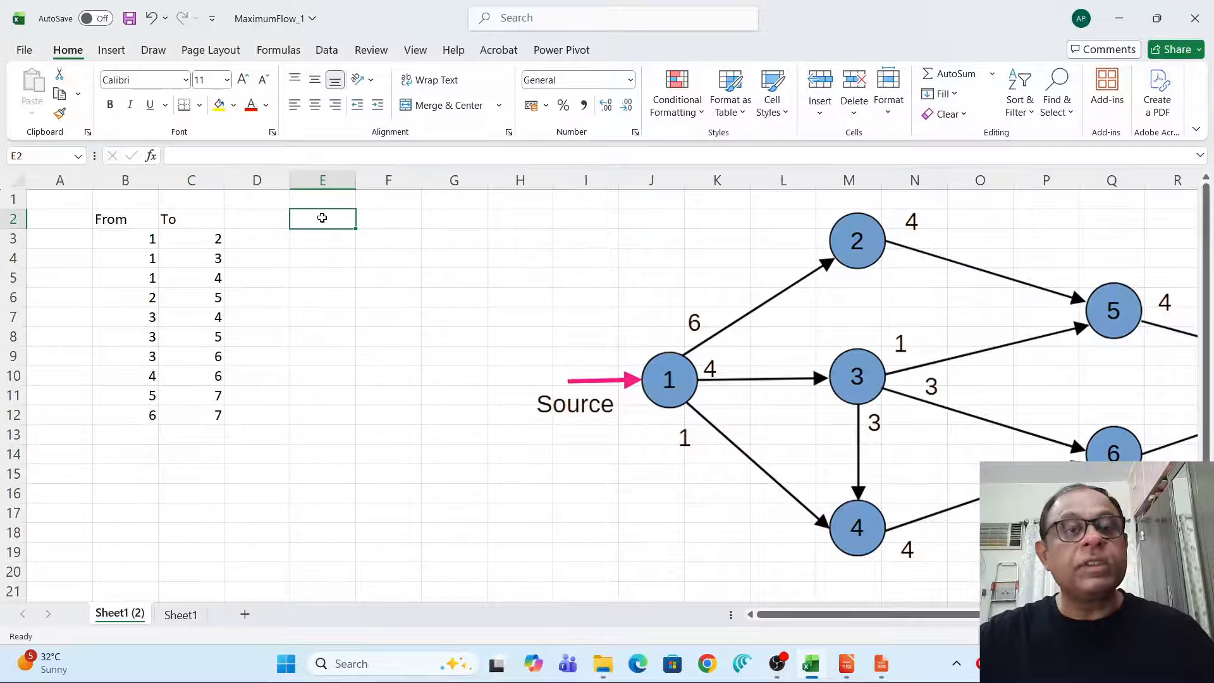
pyautogui.write('Cons')
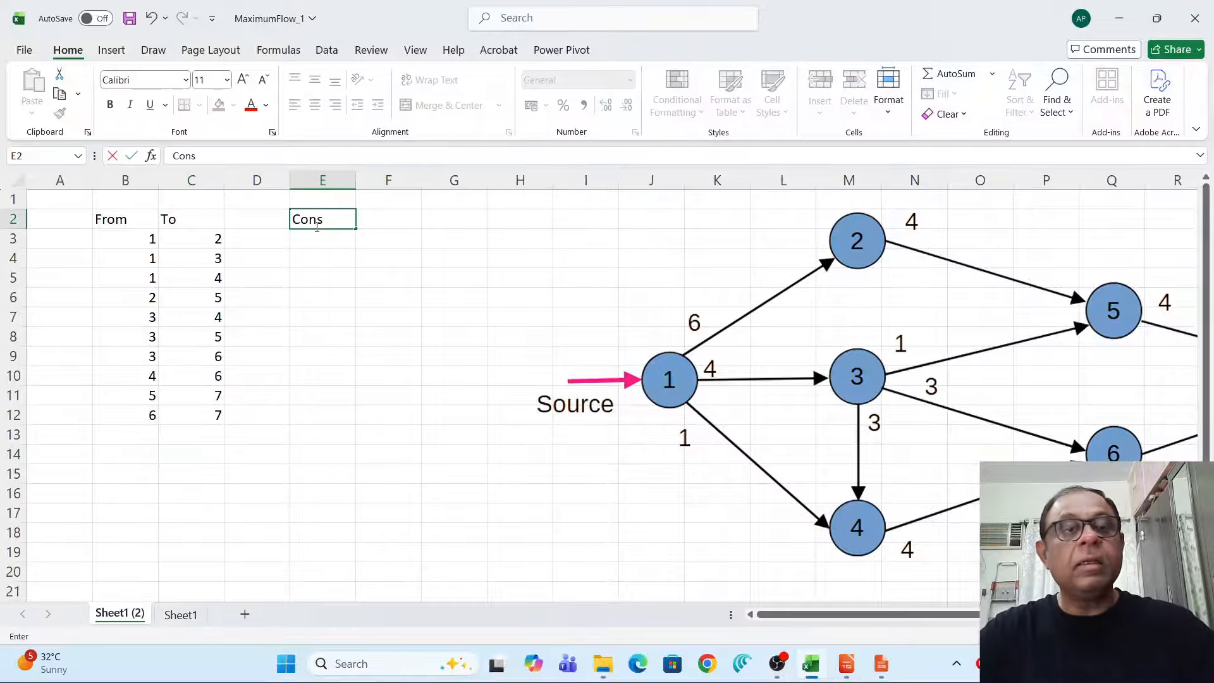
pyautogui.write('traints')
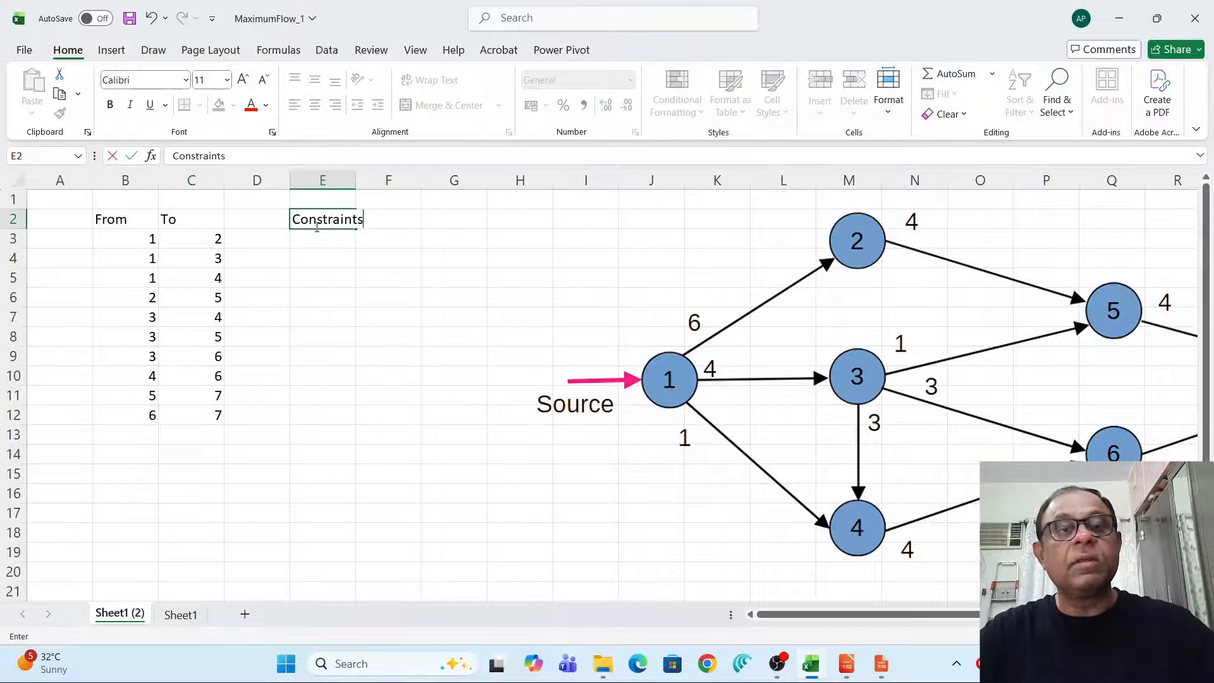
pyautogui.press('Return')
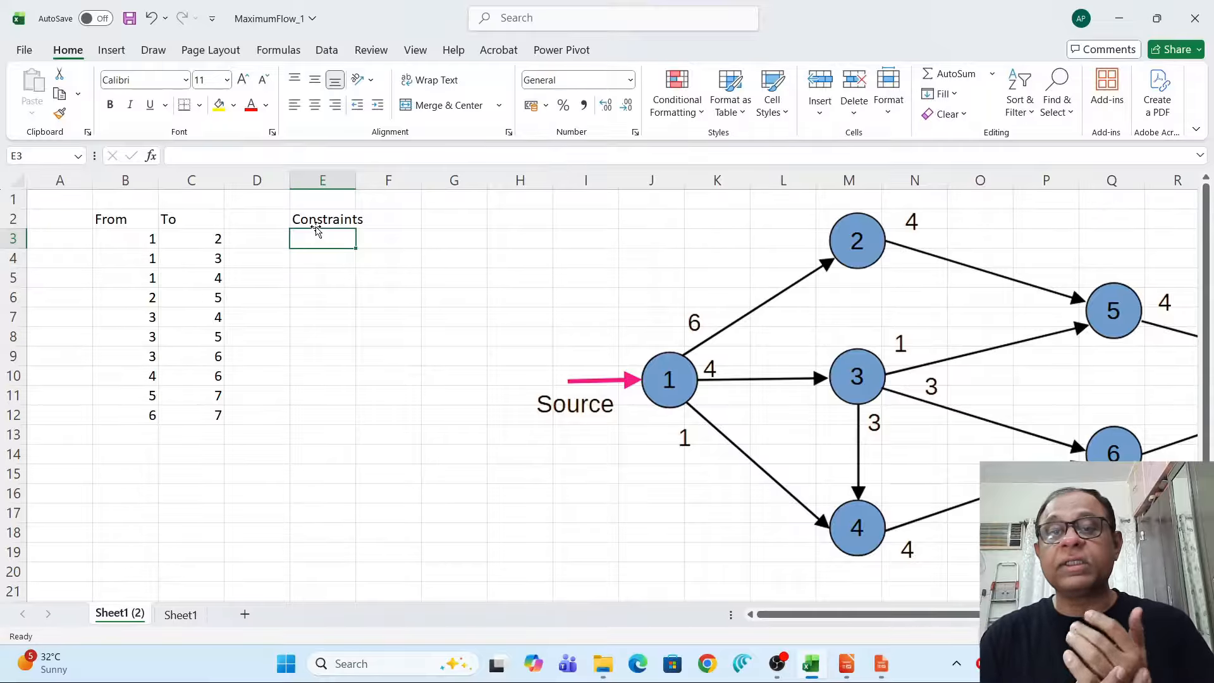
# Enter the capacities 6, 4 and 1 for the first three edges under Constraints.
pyautogui.write('6')
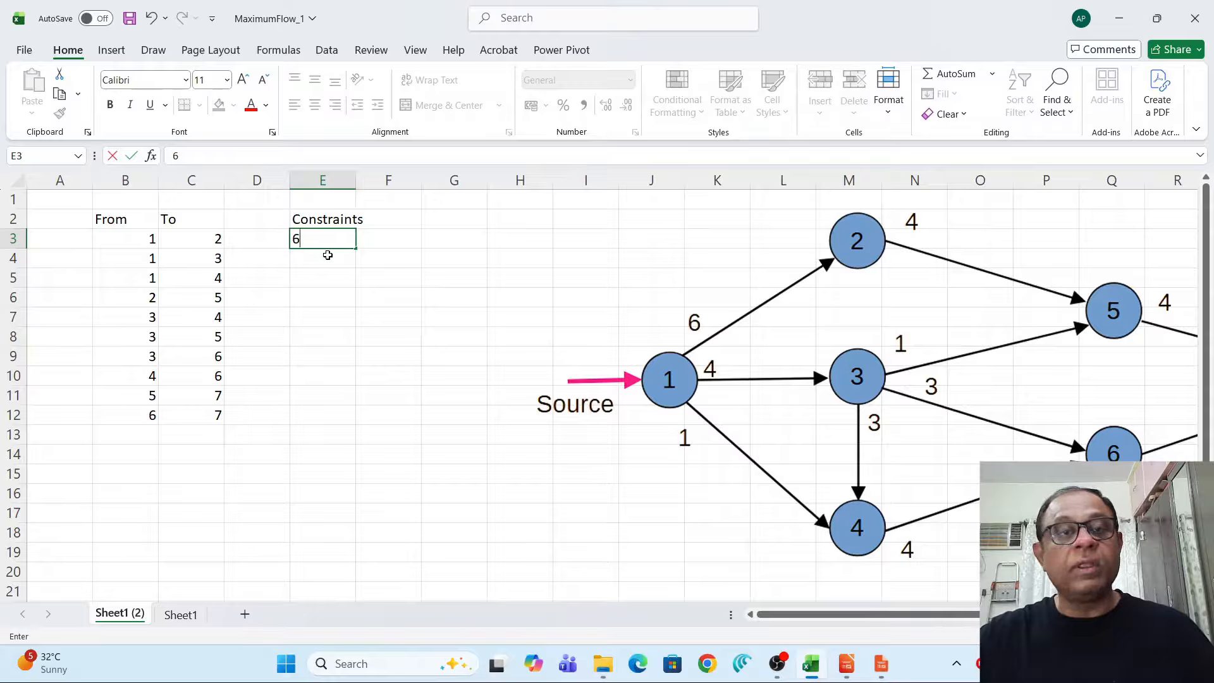
pyautogui.press('Return')
pyautogui.write('4')
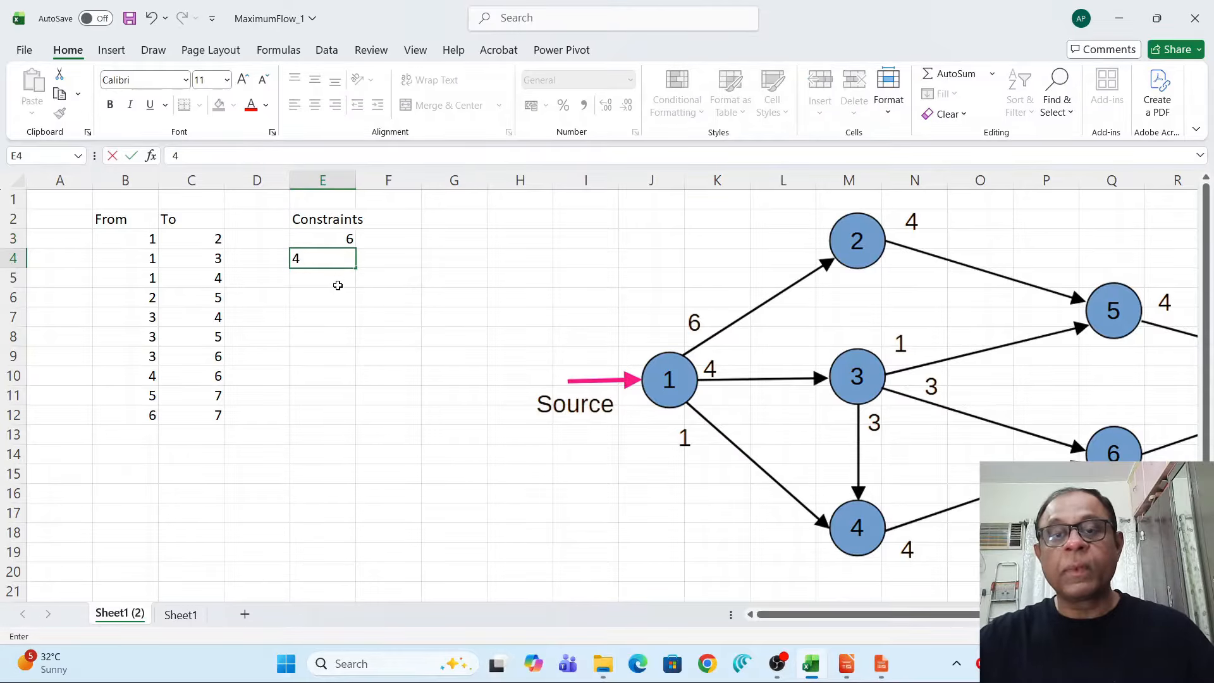
pyautogui.press('Return')
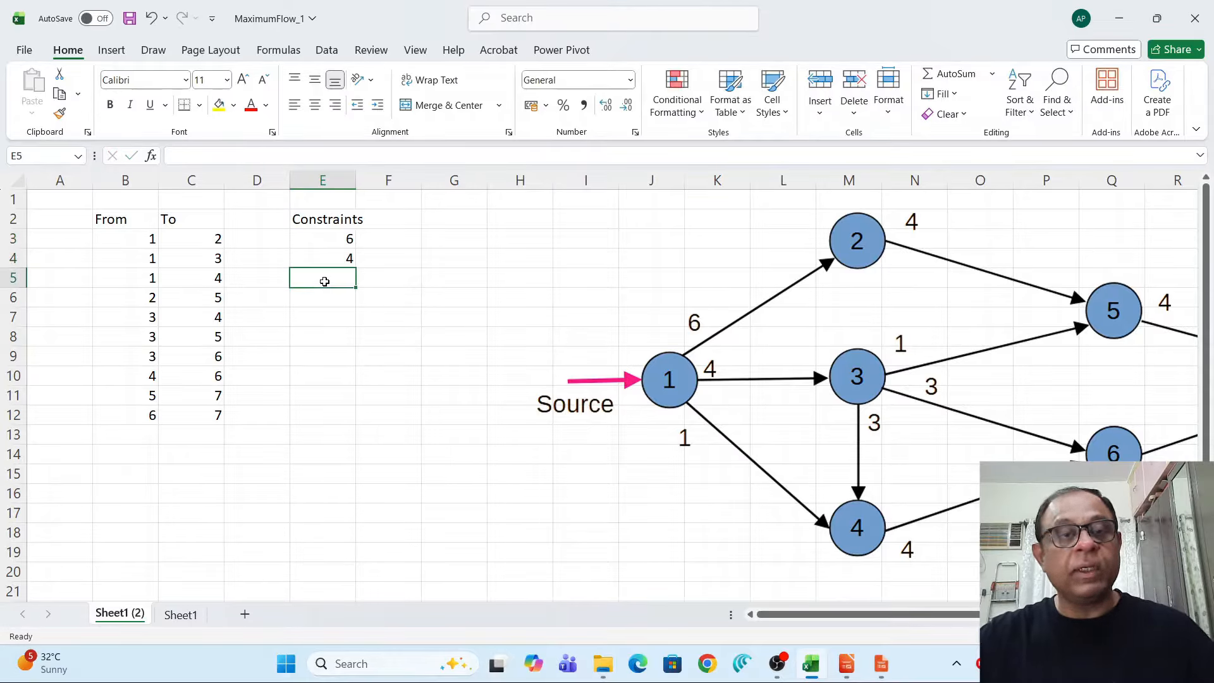
pyautogui.write('1')
pyautogui.click(344, 316)
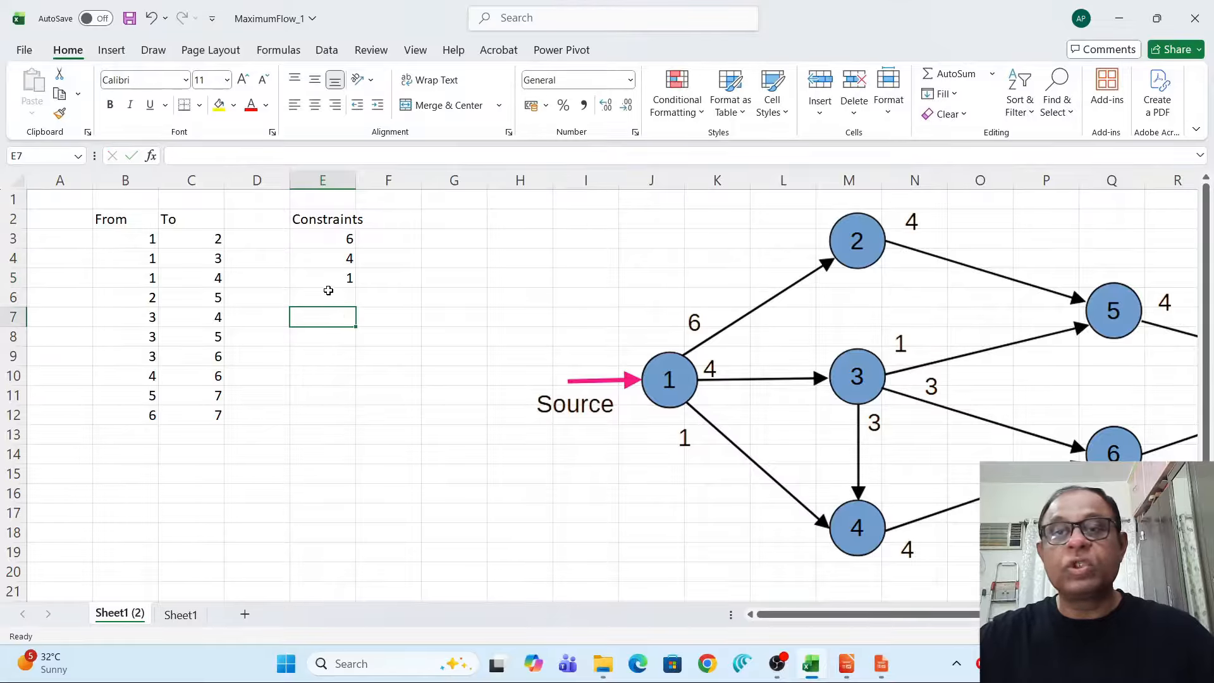
# Enter the capacities 4, 3 and 1 for the next three edges under Constraints.
pyautogui.click(326, 297)
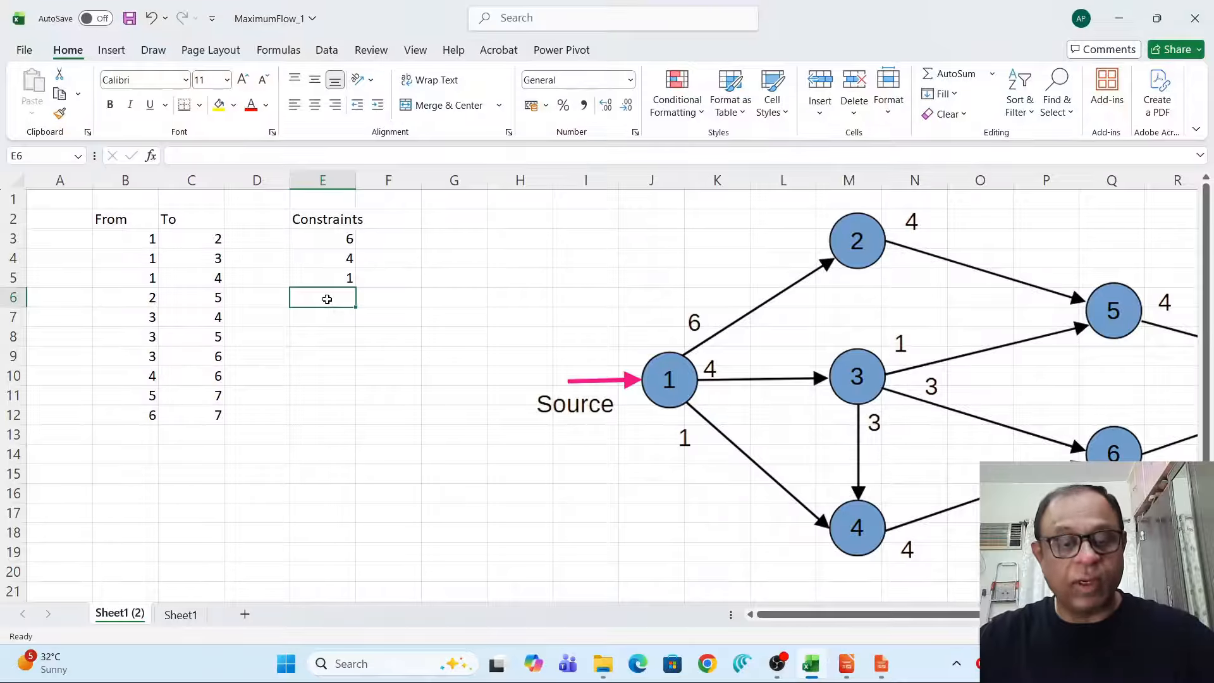
pyautogui.write('4')
pyautogui.click(328, 318)
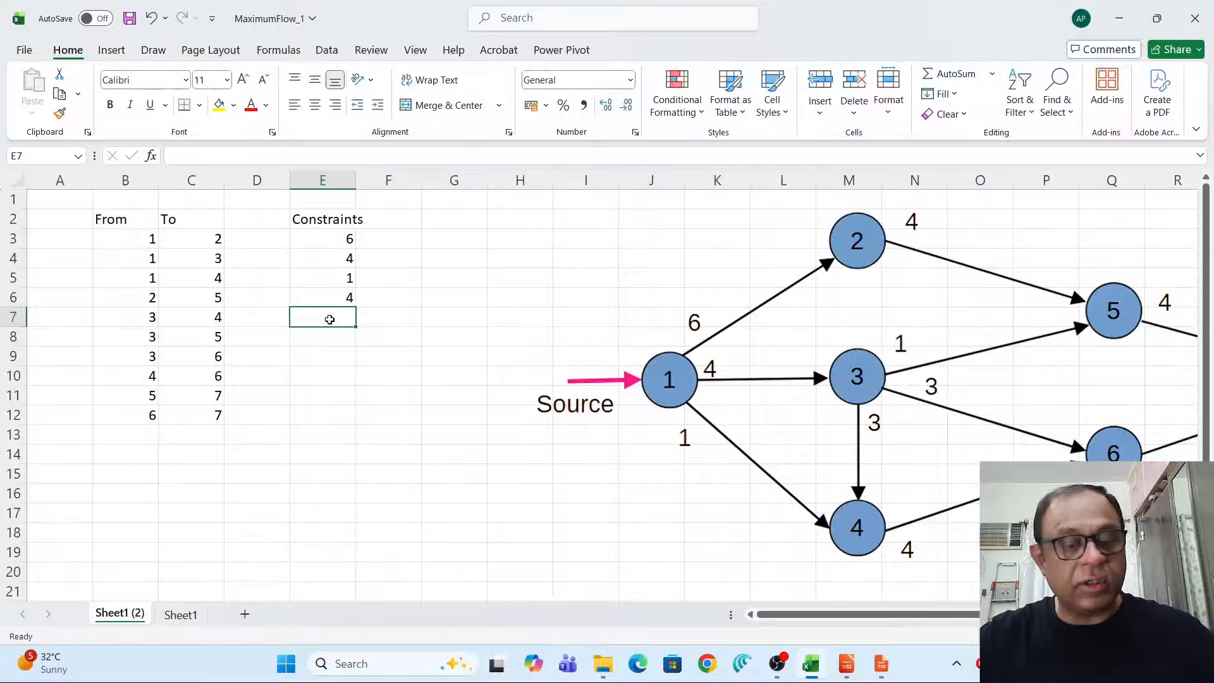
pyautogui.write('3')
pyautogui.click(332, 340)
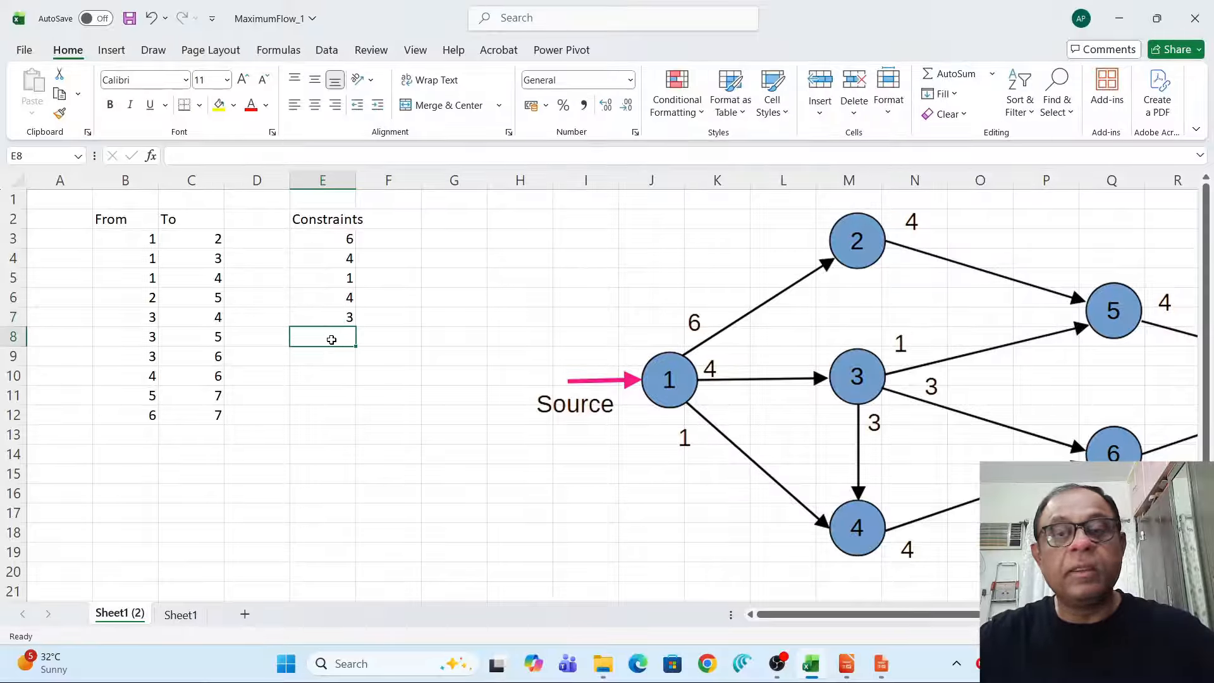
pyautogui.write('1')
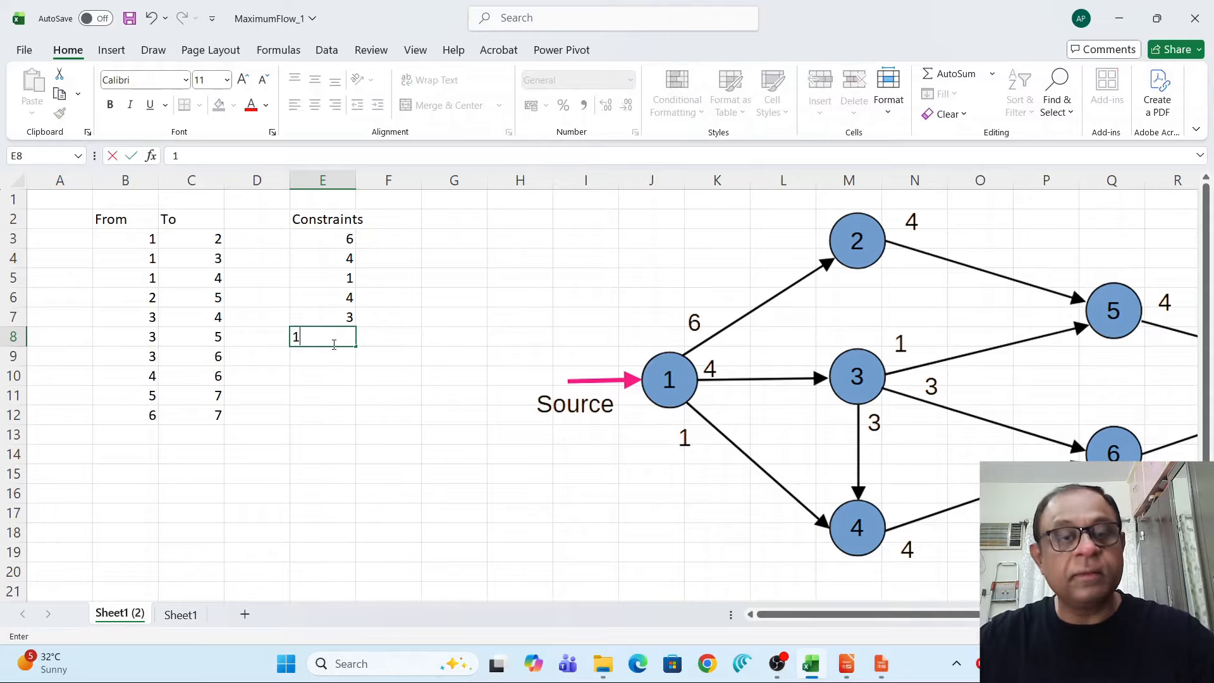
pyautogui.click(329, 357)
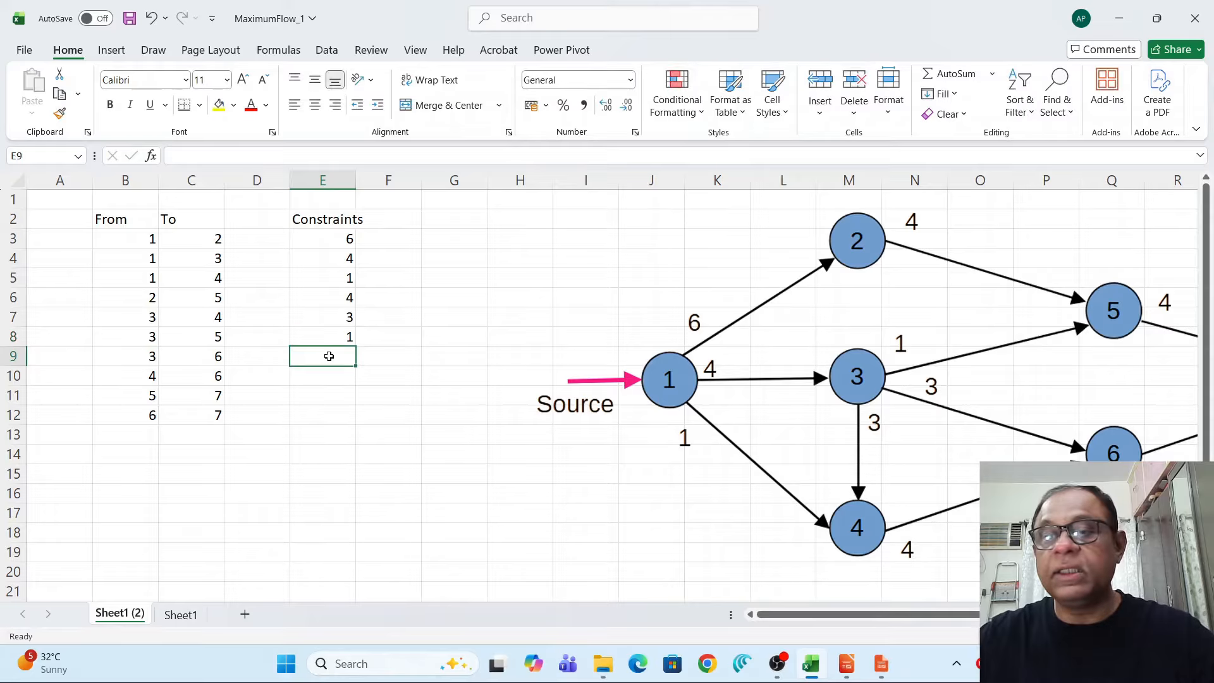
# Enter the capacities 3, 4, 4 and 9 for the last four edges under Constraints.
pyautogui.write('3')
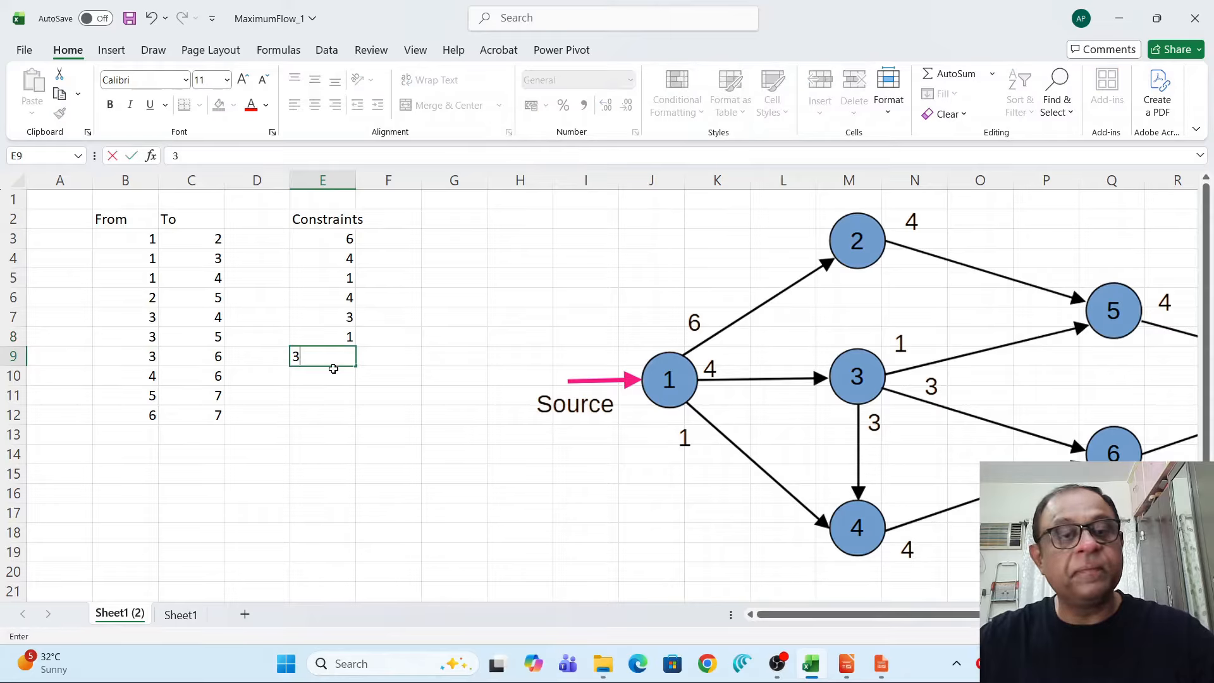
pyautogui.click(334, 377)
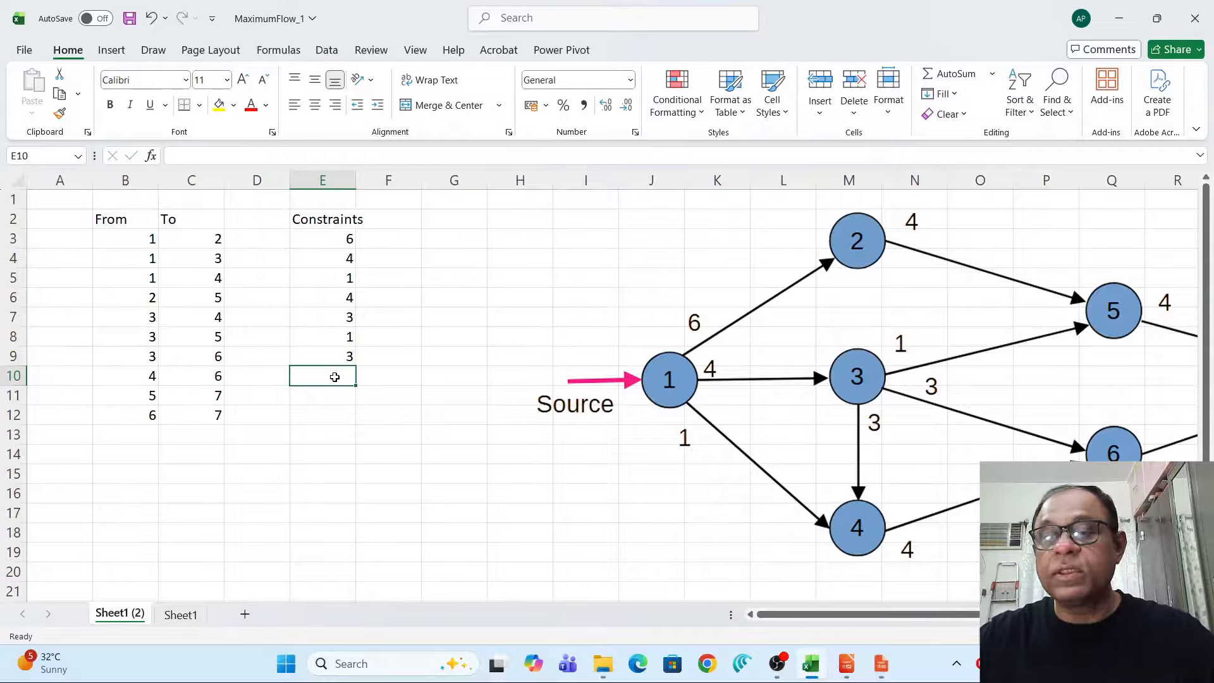
pyautogui.write('4')
pyautogui.click(336, 395)
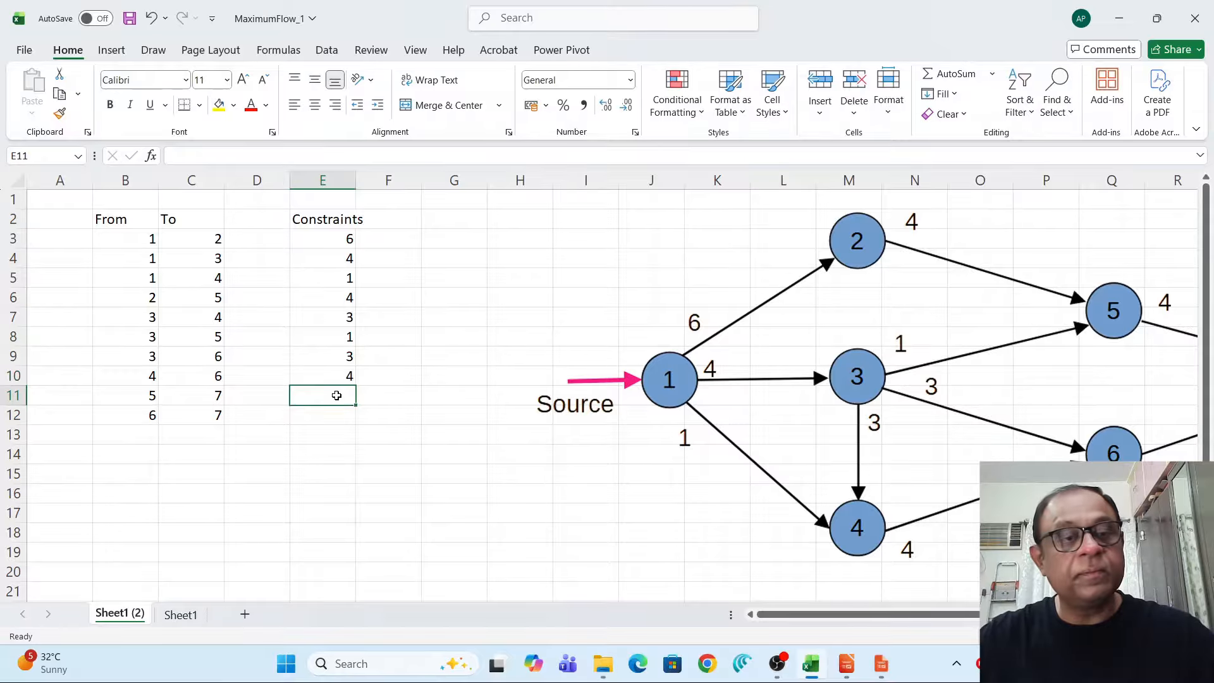
pyautogui.write('4')
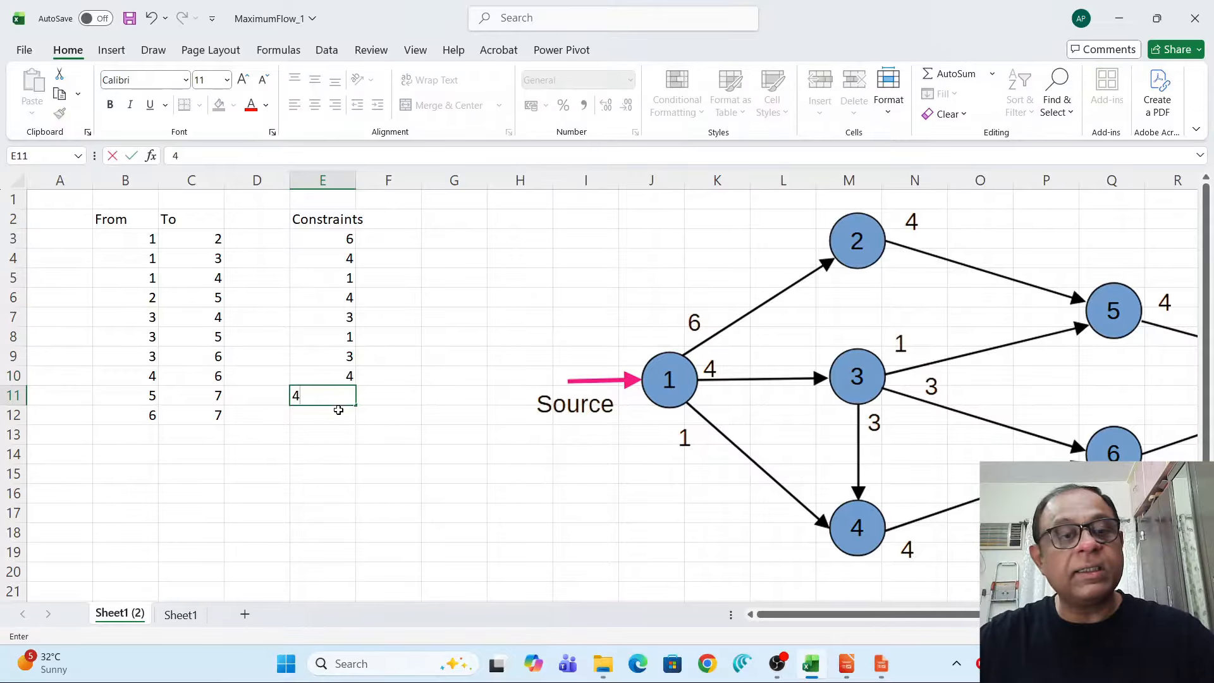
pyautogui.click(339, 411)
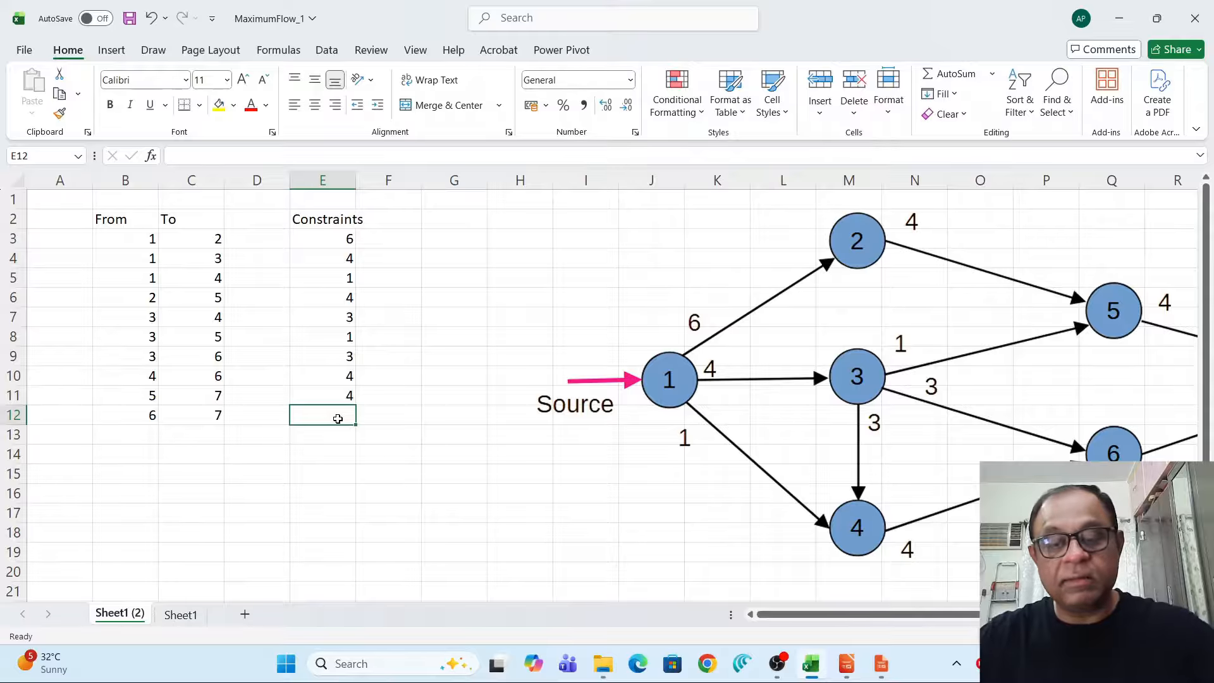
pyautogui.write('9')
pyautogui.click(330, 450)
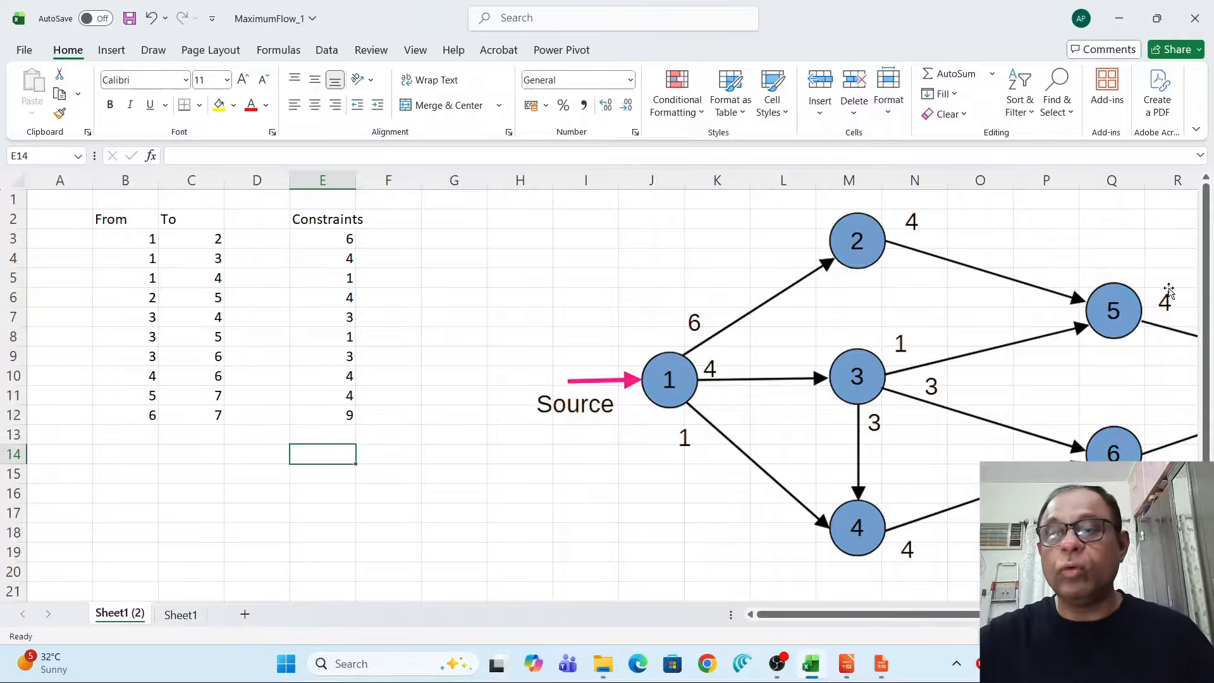
# Move the network diagram picture to the right and add a Nodes heading in column G.
pyautogui.click(862, 393)
pyautogui.moveTo(861, 394); pyautogui.dragTo(1146, 388)
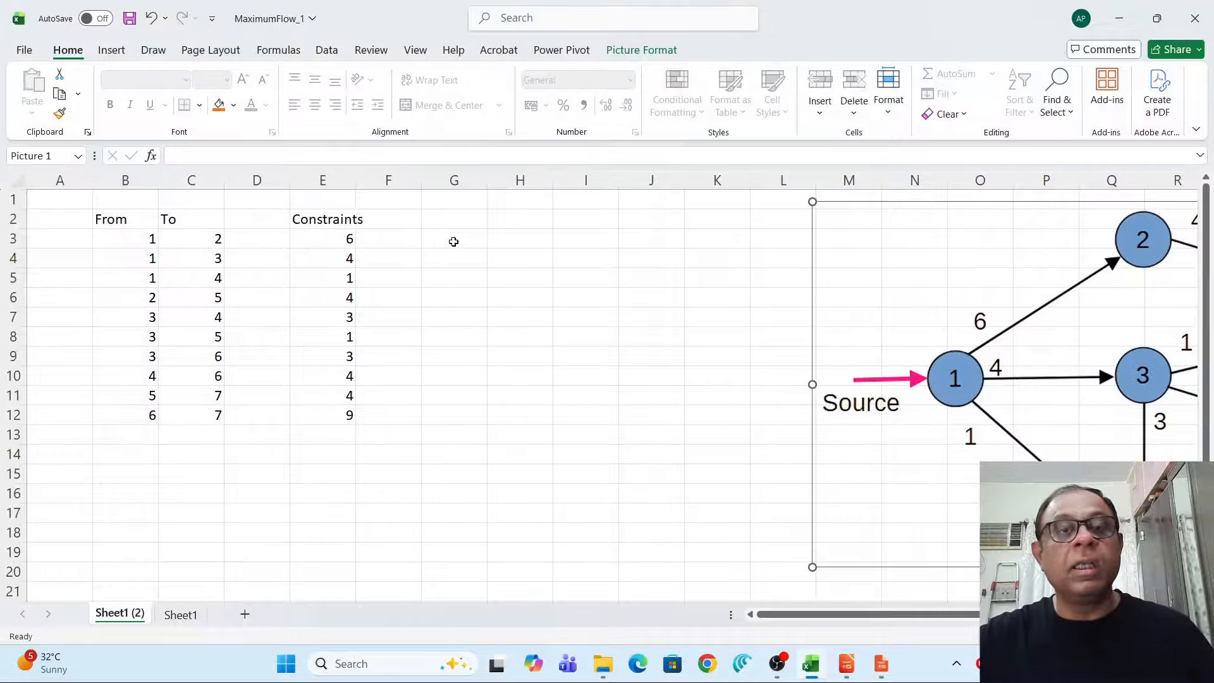
pyautogui.click(465, 225)
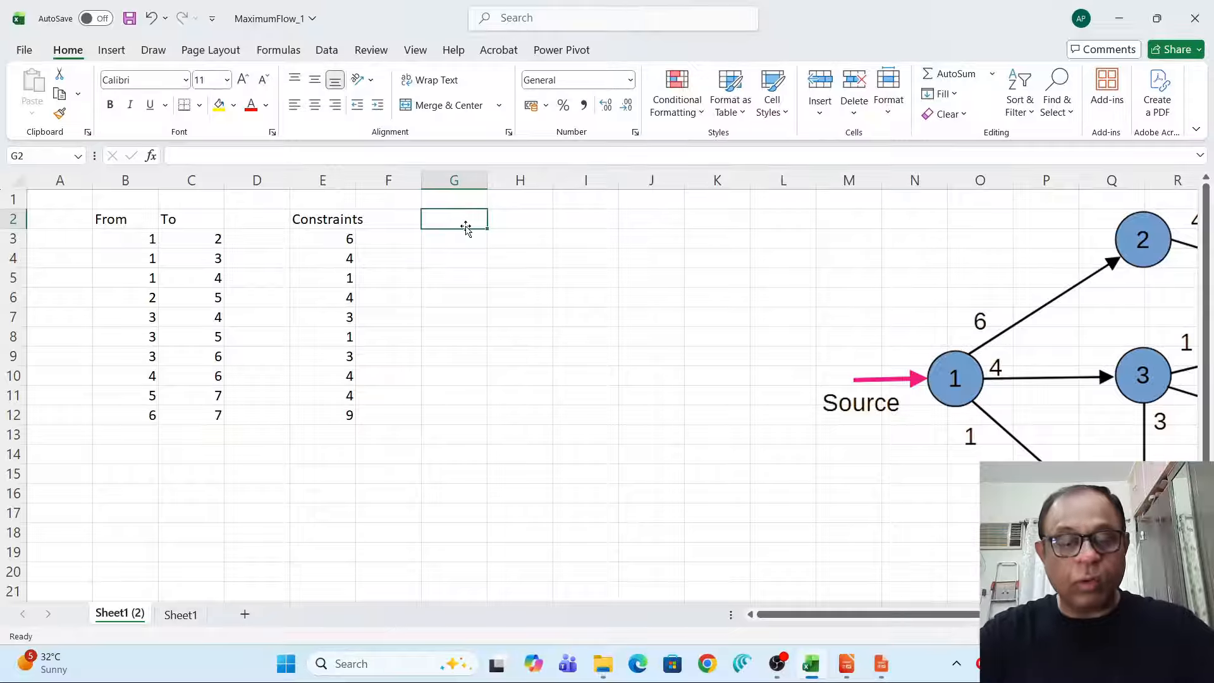
pyautogui.write('Nodes')
pyautogui.press('Return')
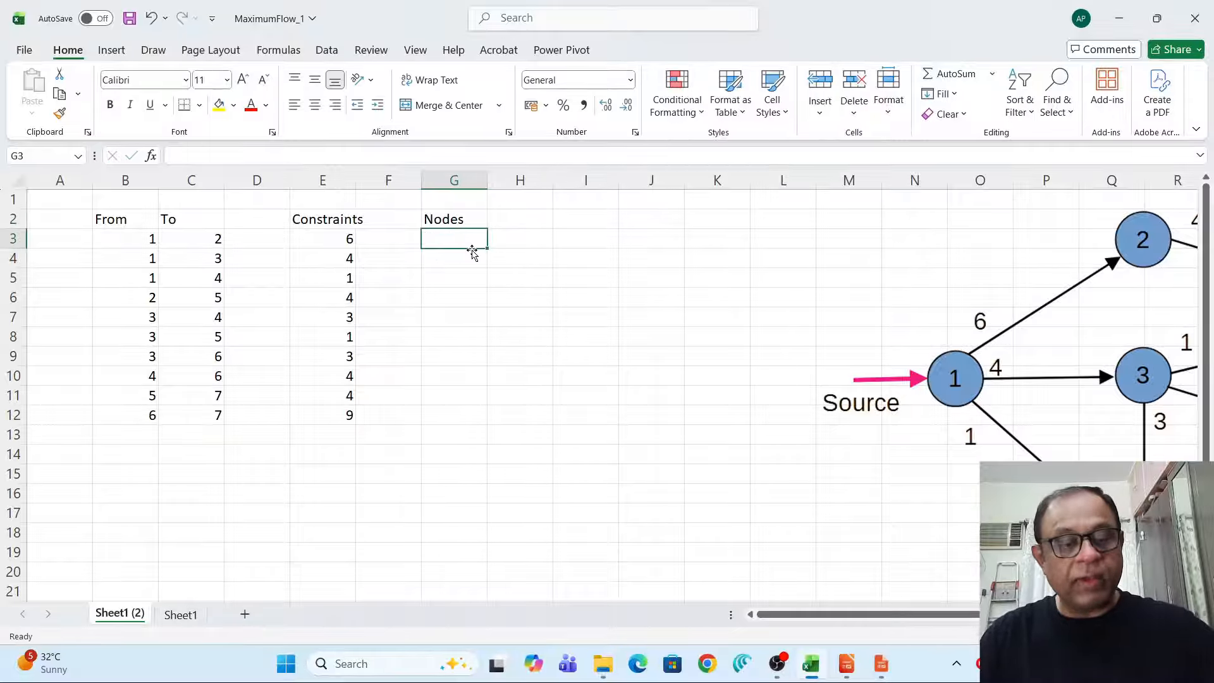
# List the node numbers 1 through 7 under the Nodes heading.
pyautogui.write('1')
pyautogui.press('Return')
pyautogui.write('2')
pyautogui.press('Return')
pyautogui.write('3')
pyautogui.press('Return')
pyautogui.write('4')
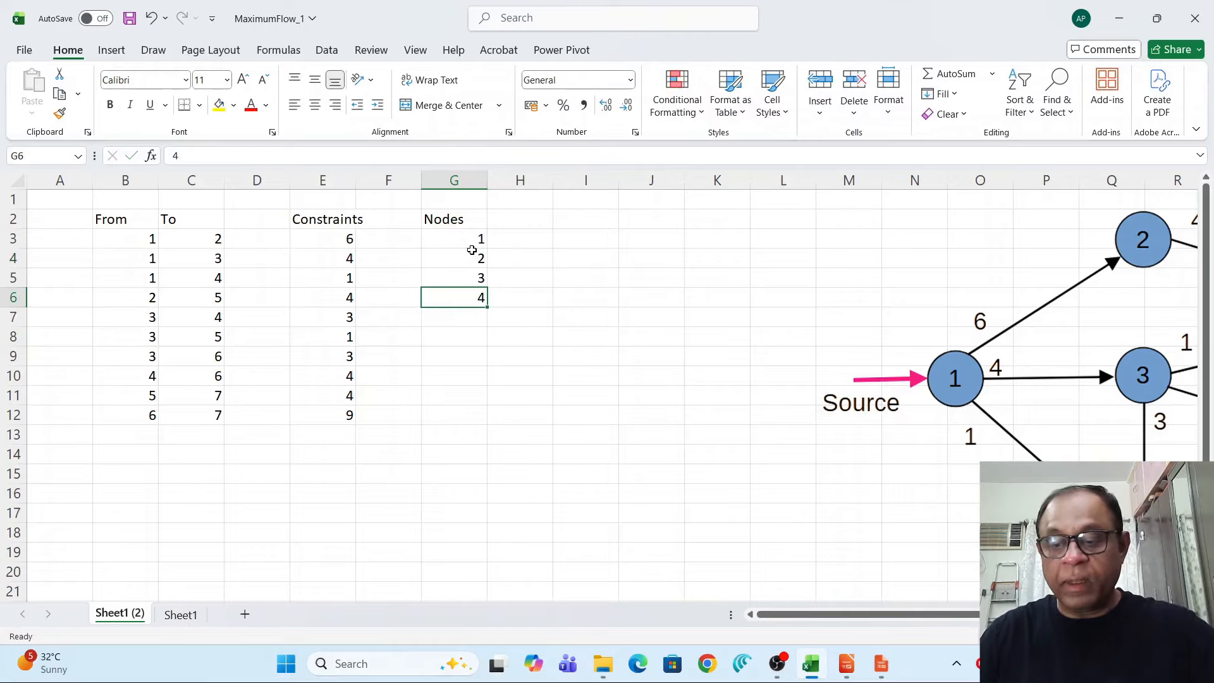
pyautogui.press('Return')
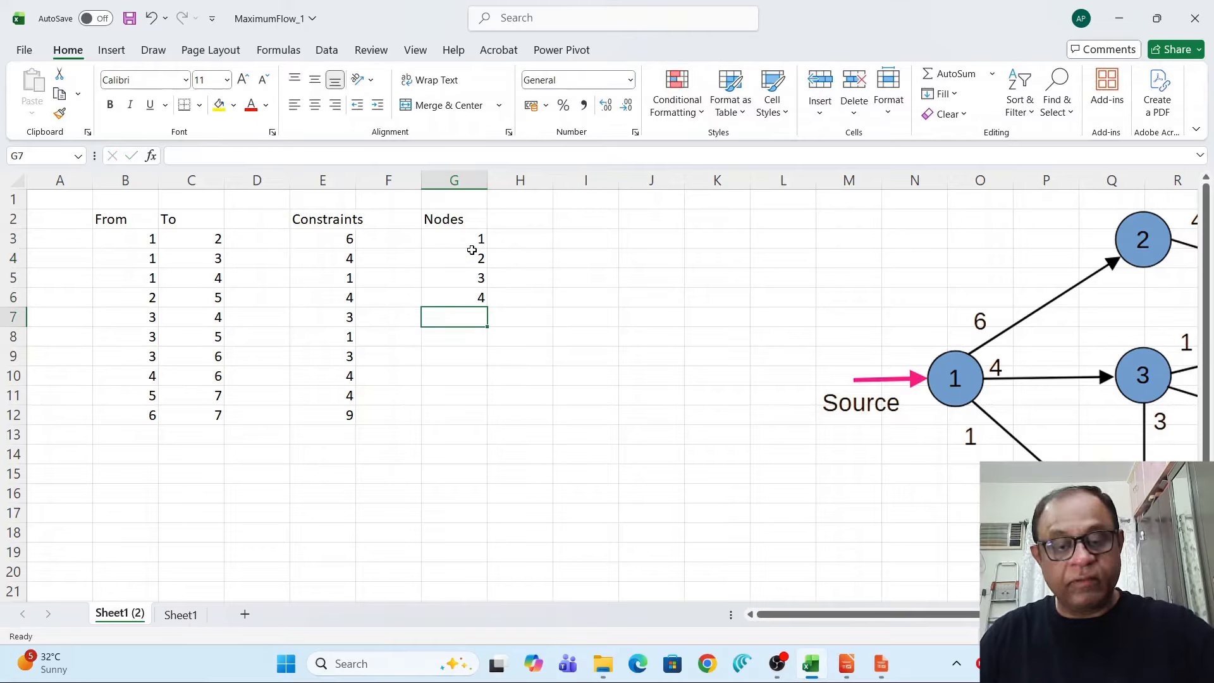
pyautogui.write('5')
pyautogui.press('Return')
pyautogui.write('6')
pyautogui.press('Return')
pyautogui.write('7')
pyautogui.press('Return')
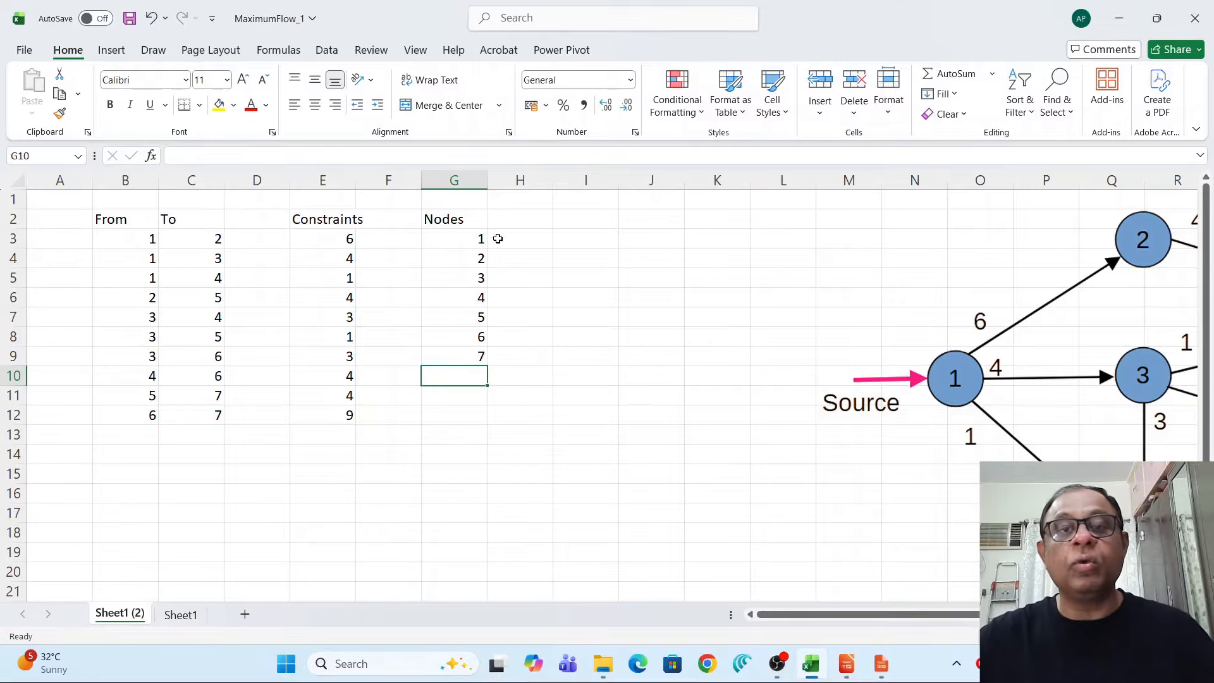
# Add a Flow heading in column D between the To and Constraints columns.
pyautogui.click(517, 220)
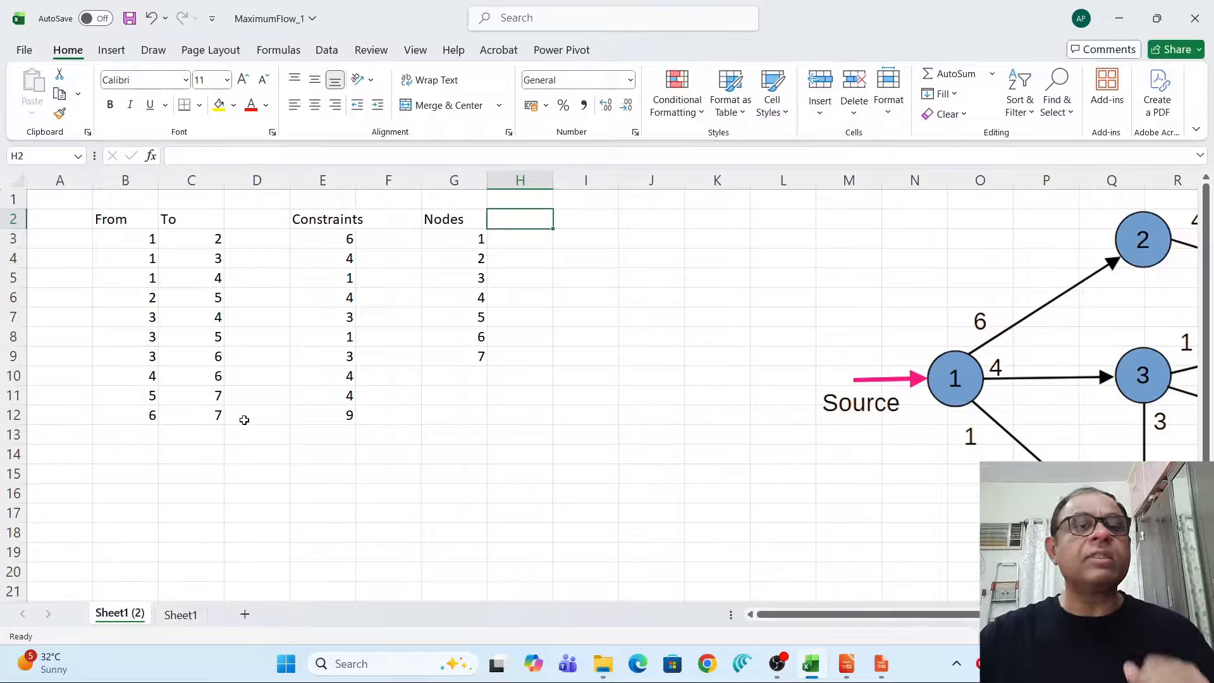
pyautogui.click(252, 223)
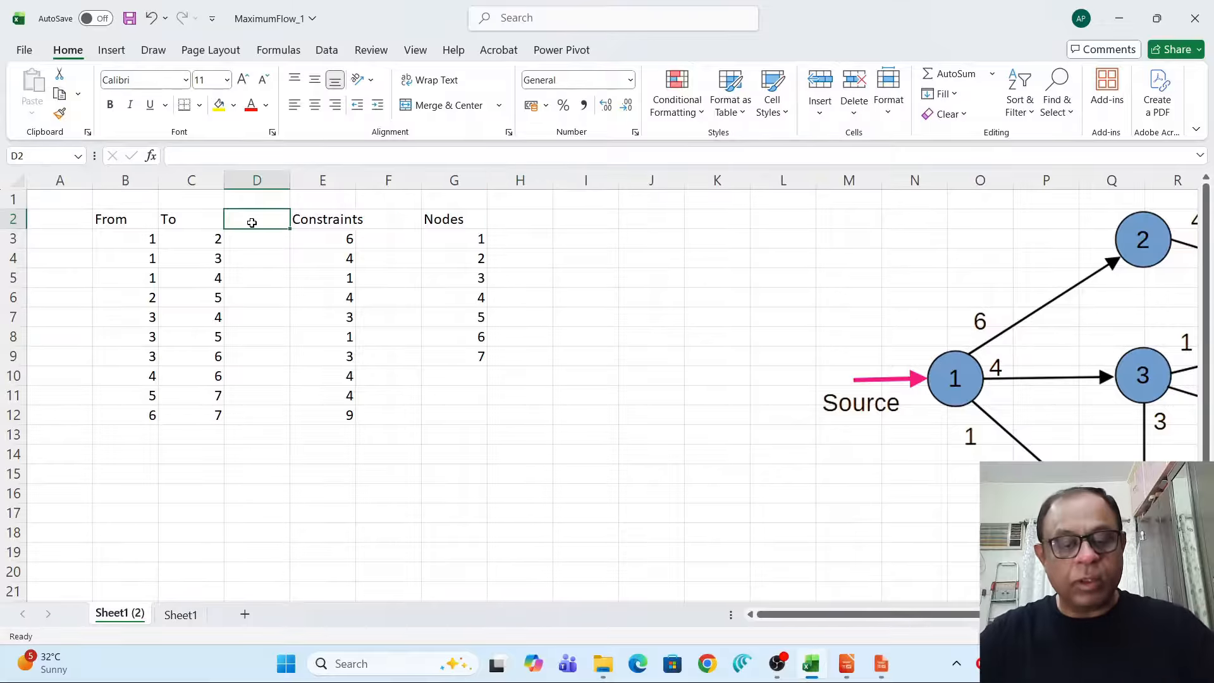
pyautogui.press('Down')
pyautogui.write('f')
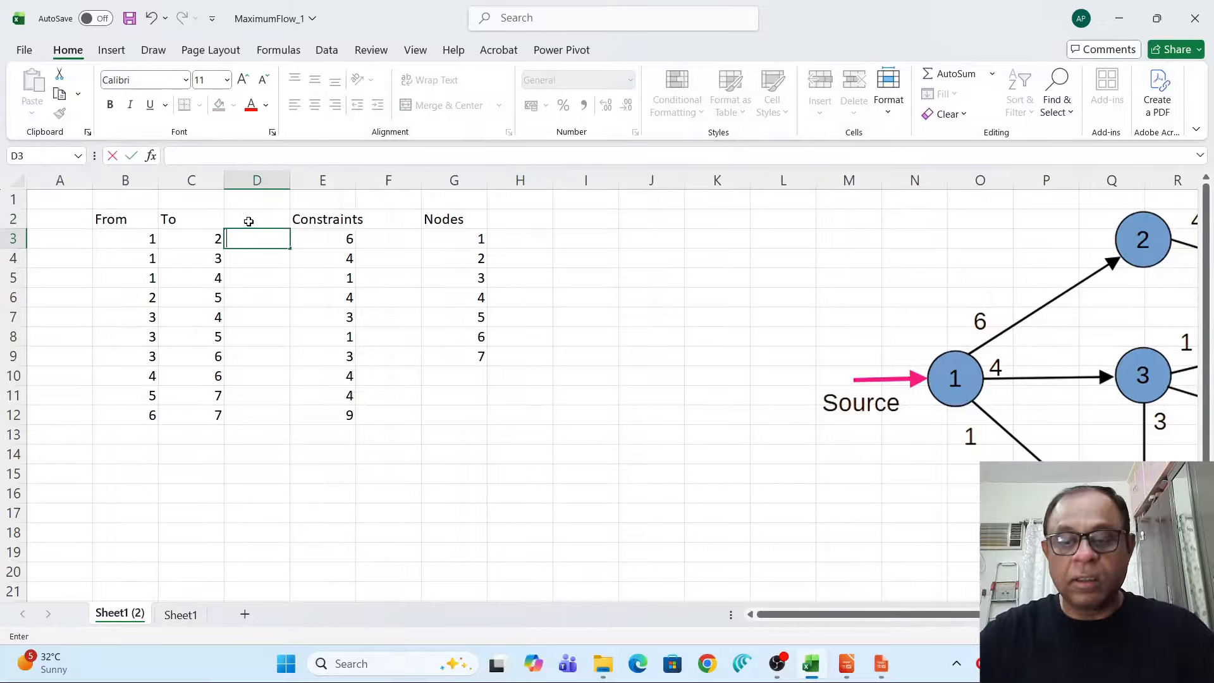
pyautogui.click(263, 222)
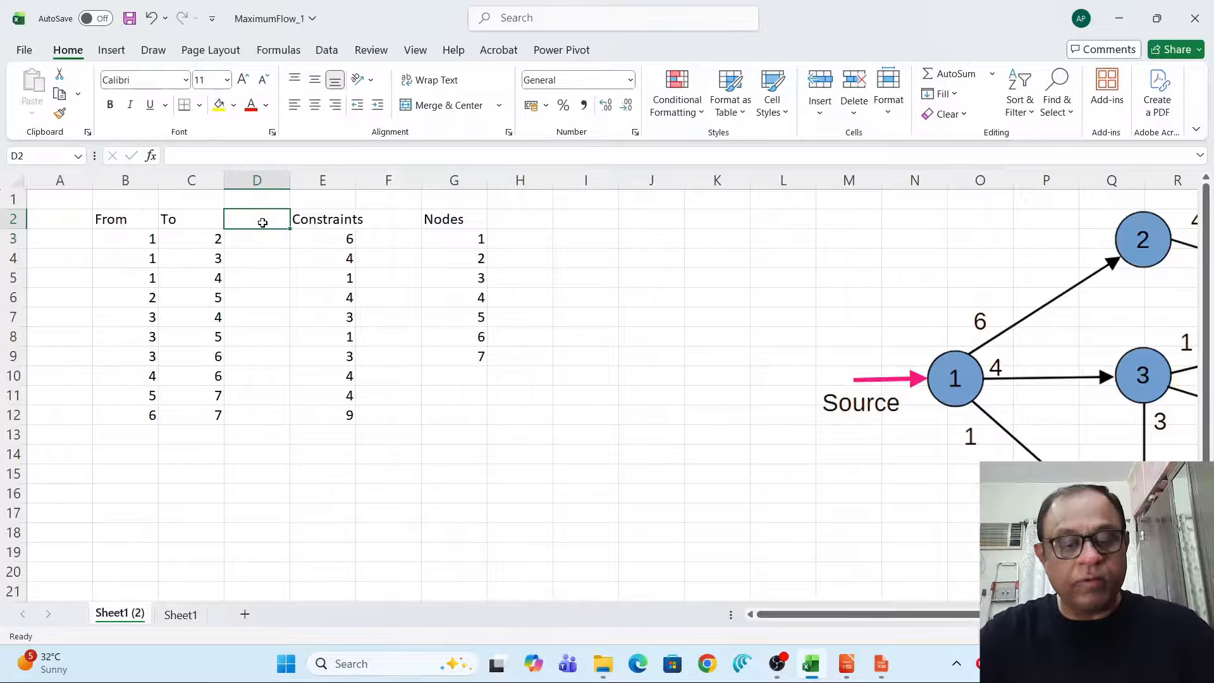
pyautogui.write('Flow')
pyautogui.press('Return')
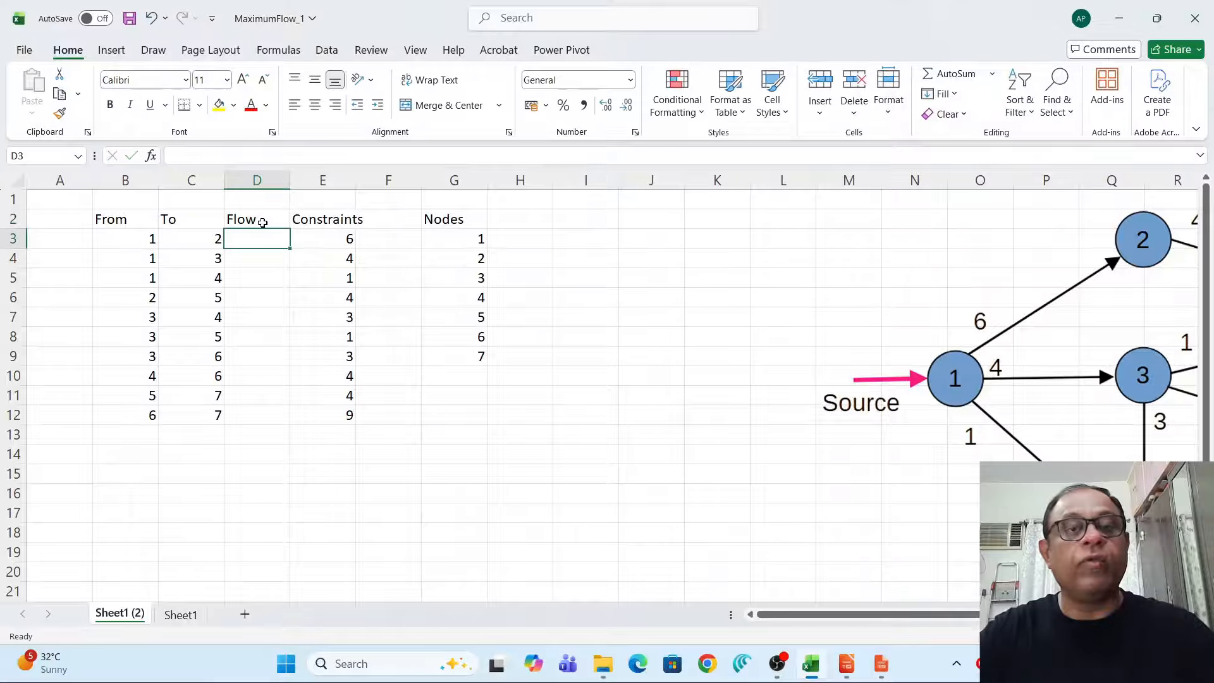
# Create named ranges from the From and To columns using their top-row headers, replacing the existing definition.
pyautogui.click(508, 215)
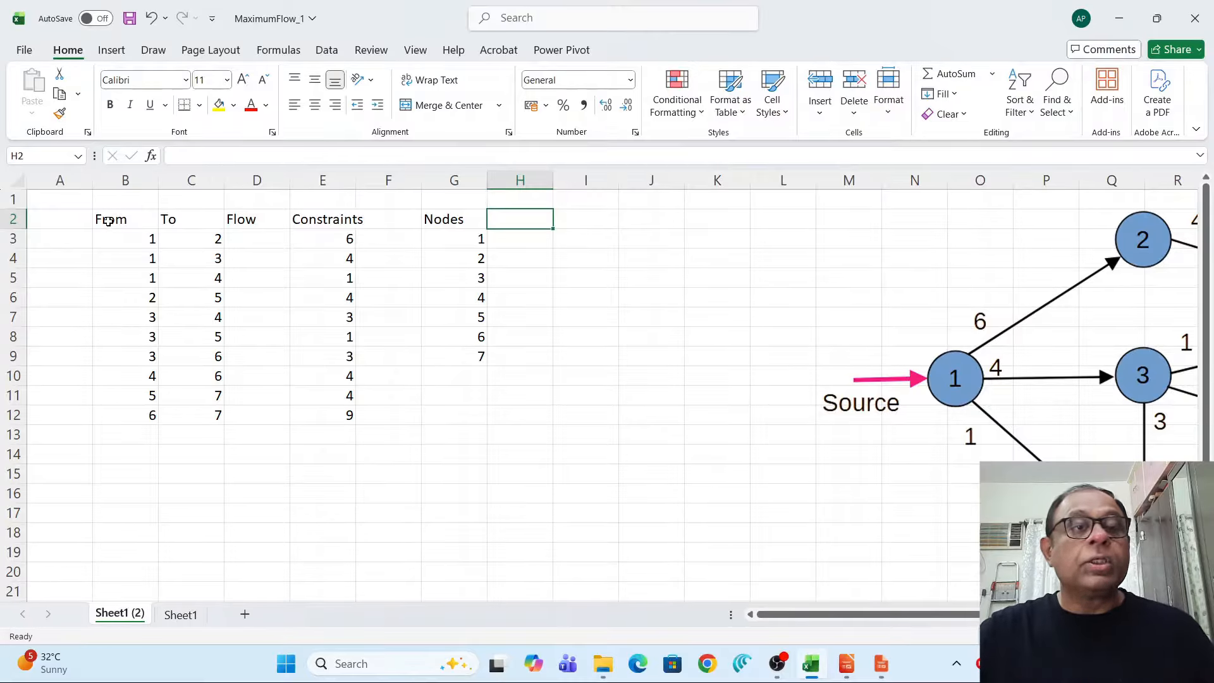
pyautogui.moveTo(107, 222); pyautogui.dragTo(217, 414)
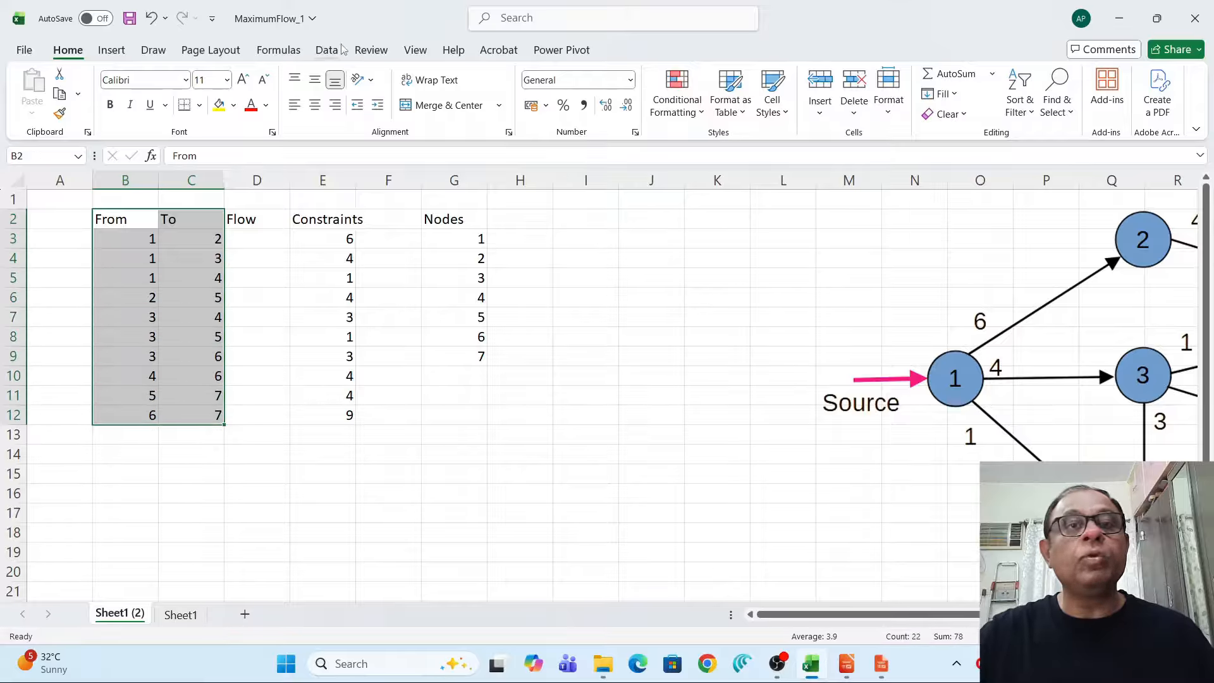
pyautogui.click(112, 51)
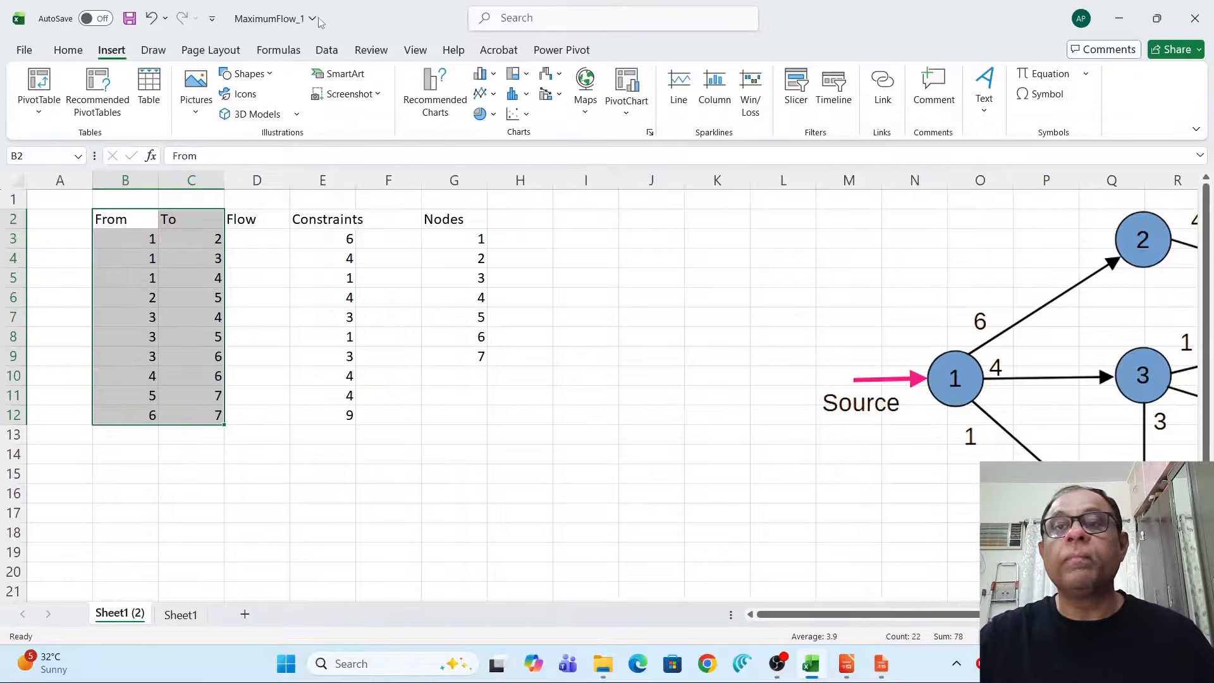
pyautogui.click(327, 51)
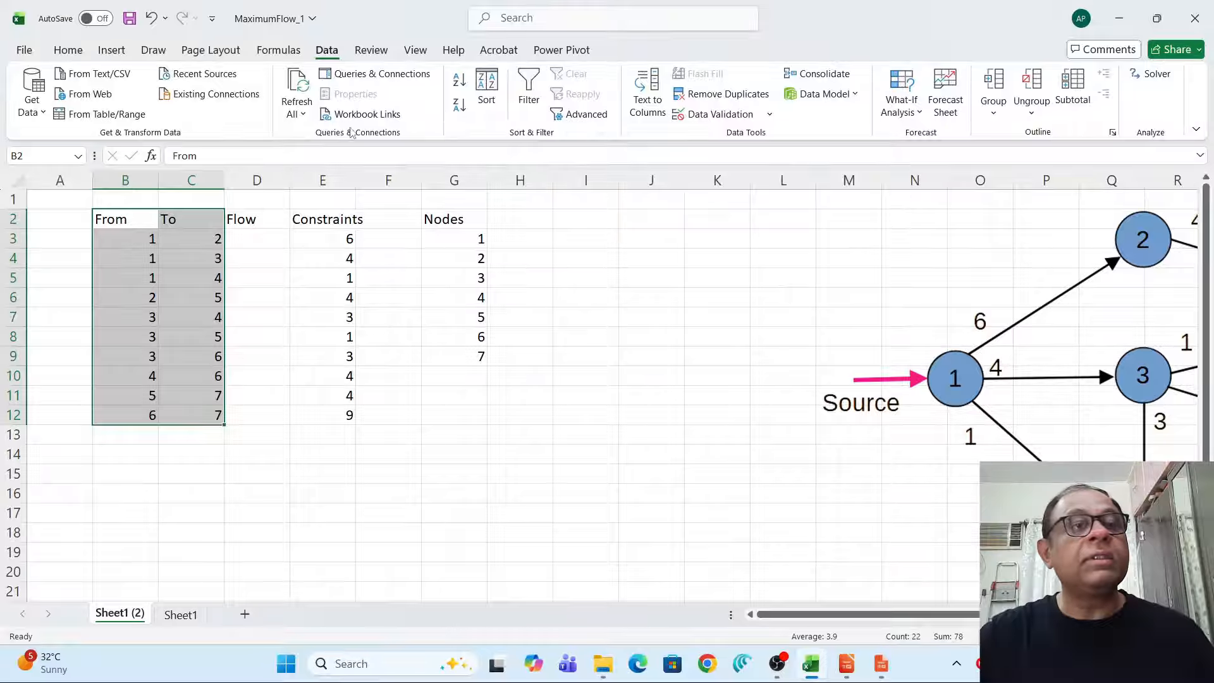
pyautogui.click(279, 51)
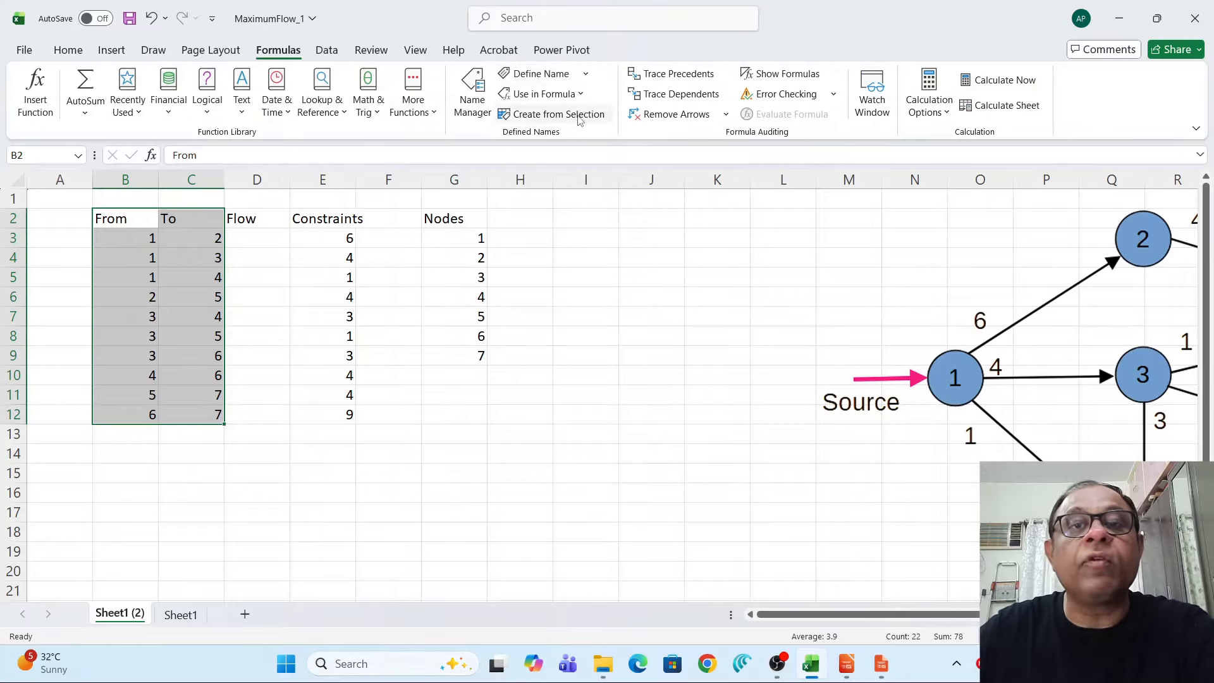
pyautogui.click(559, 114)
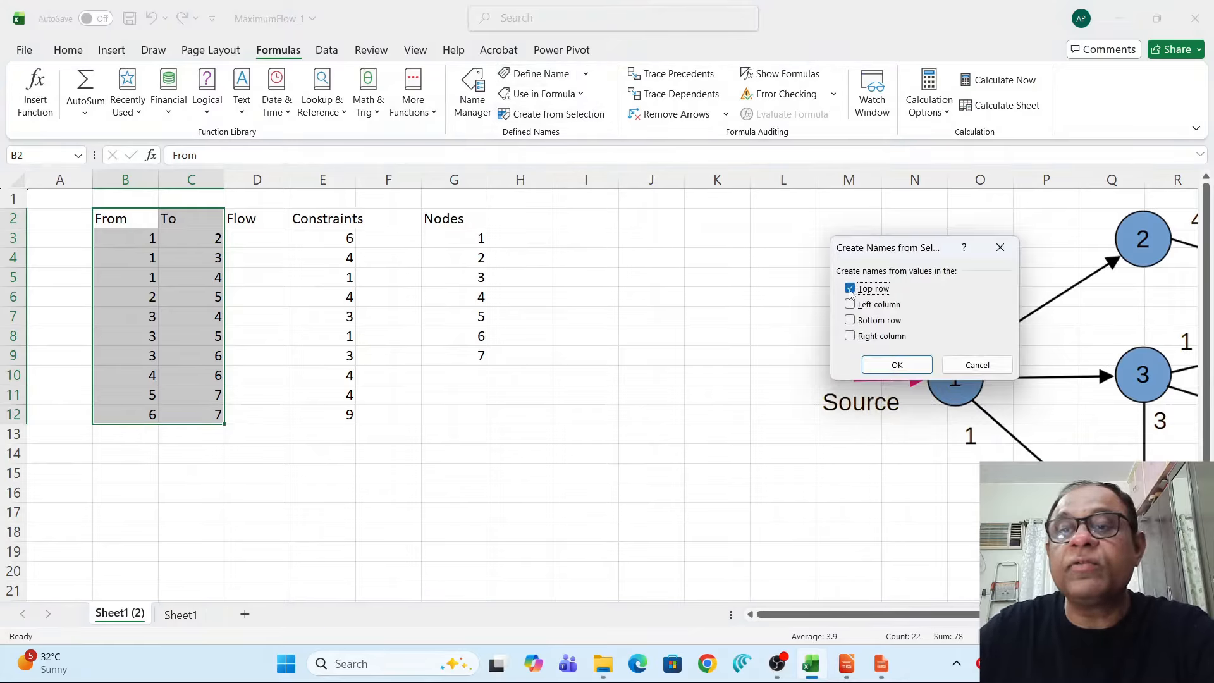
pyautogui.click(897, 365)
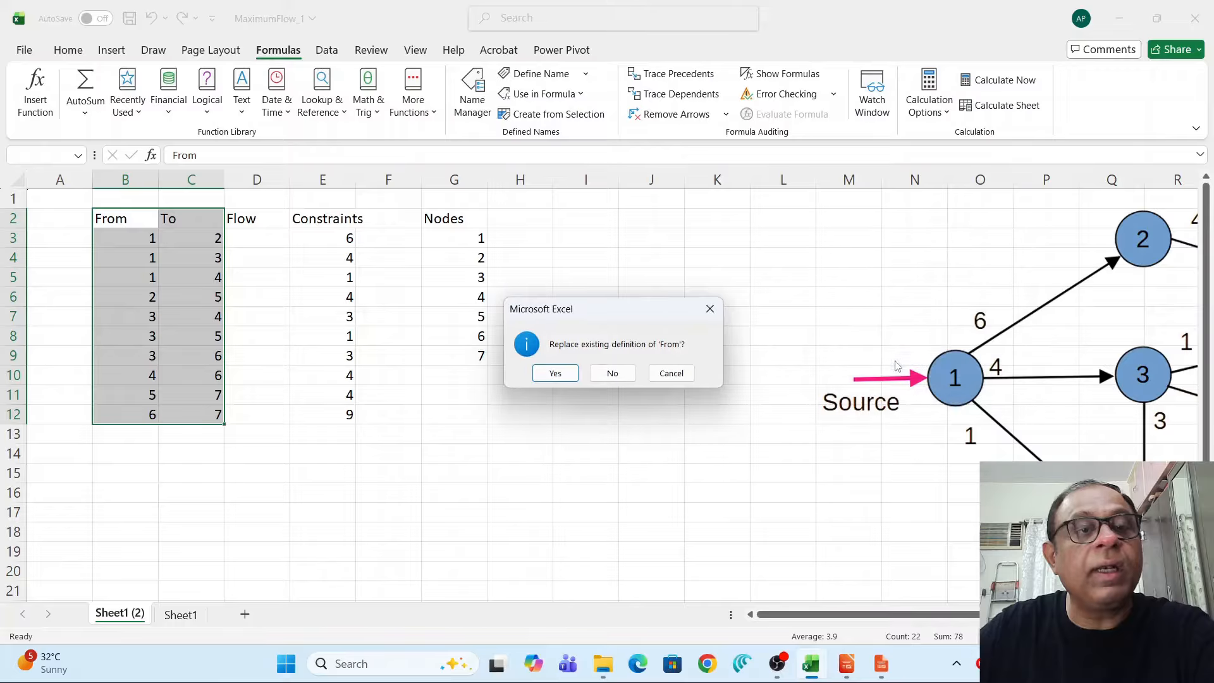
pyautogui.click(555, 374)
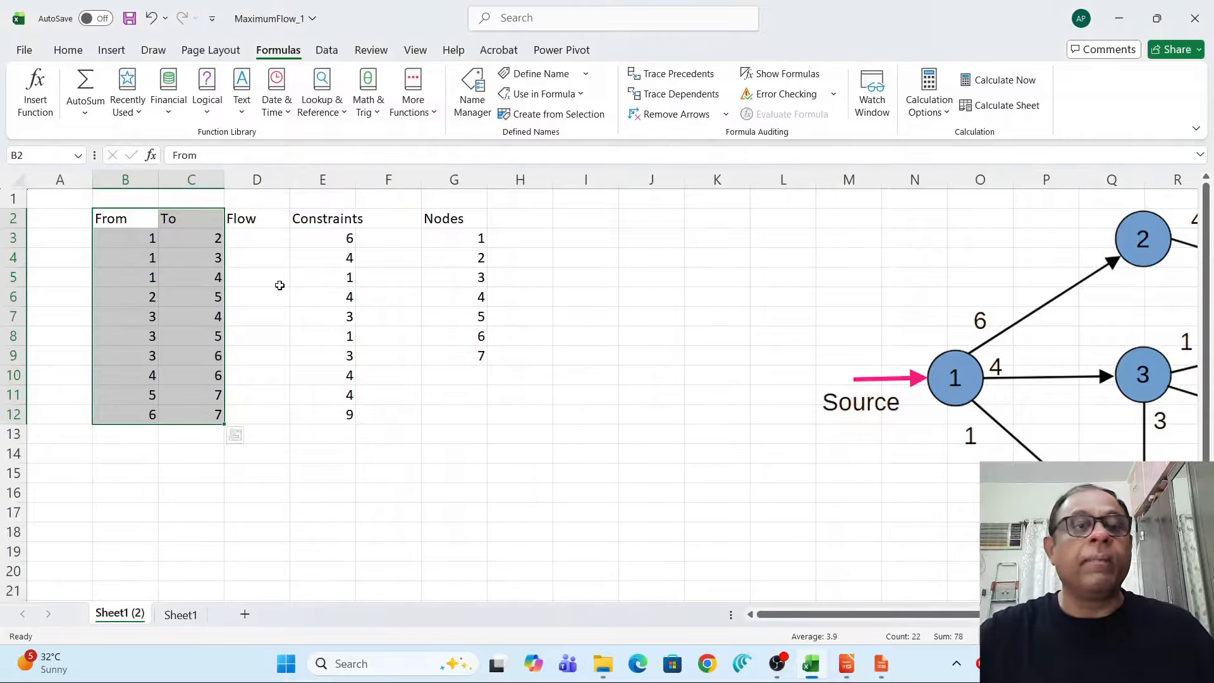
# Review the From and To names in the Name Manager.
pyautogui.click(471, 89)
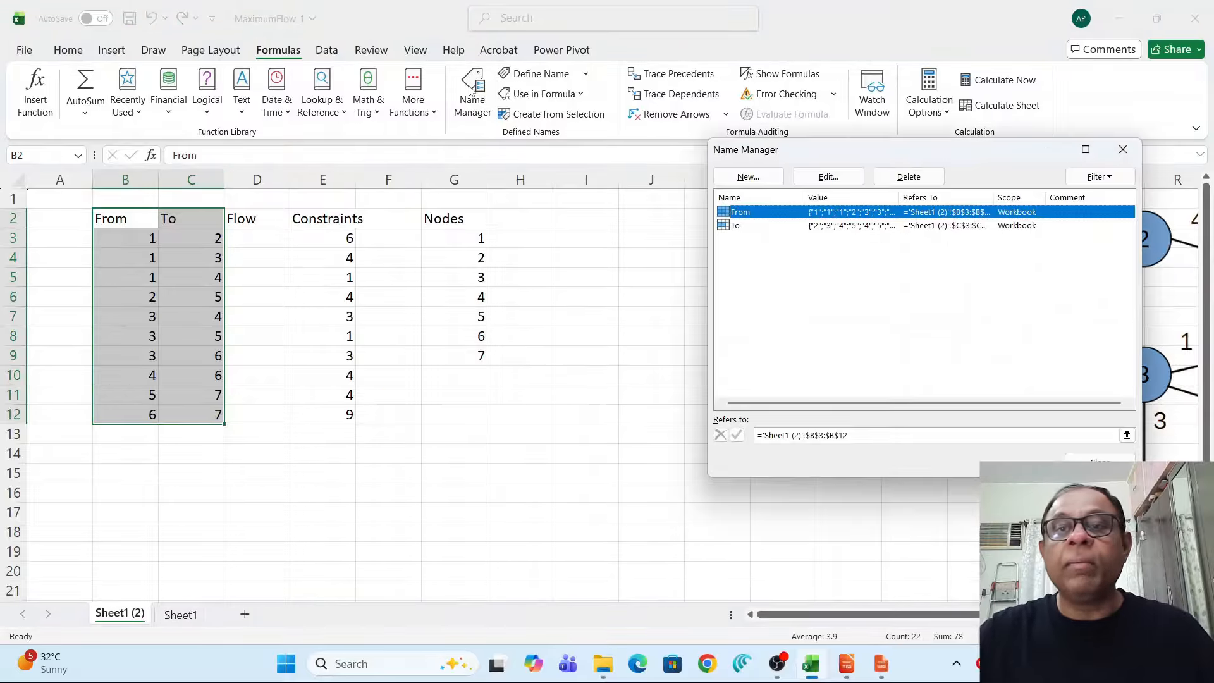
pyautogui.click(737, 227)
pyautogui.click(738, 214)
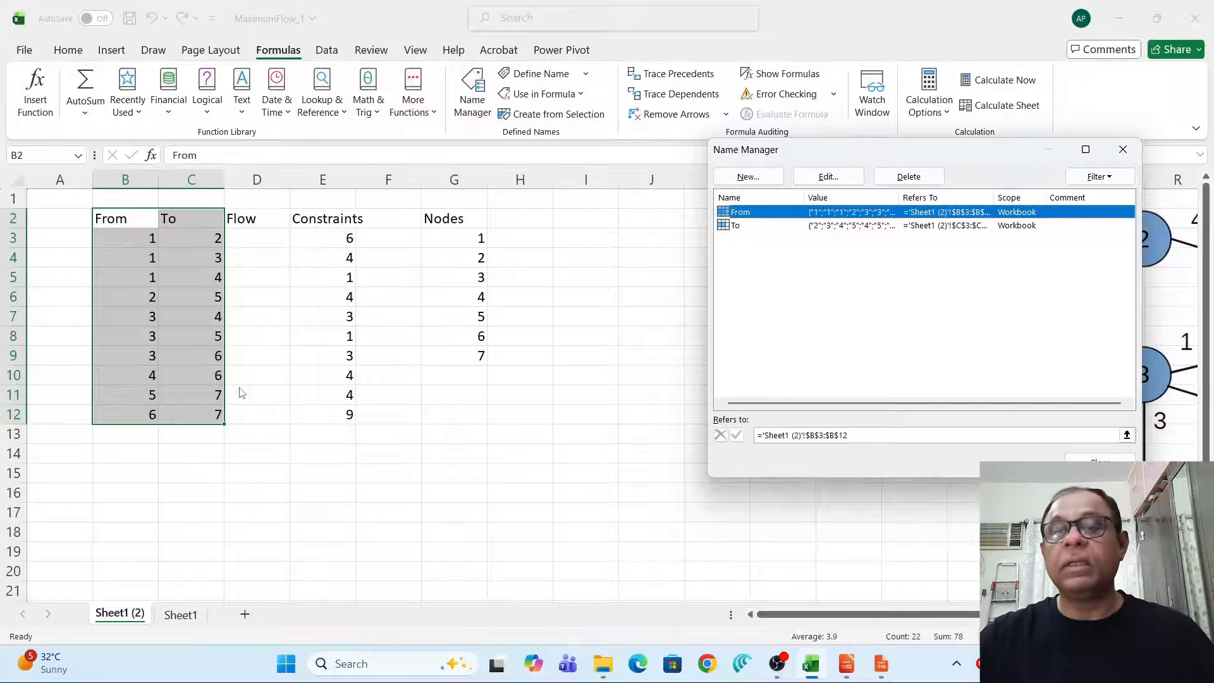
pyautogui.click(1098, 458)
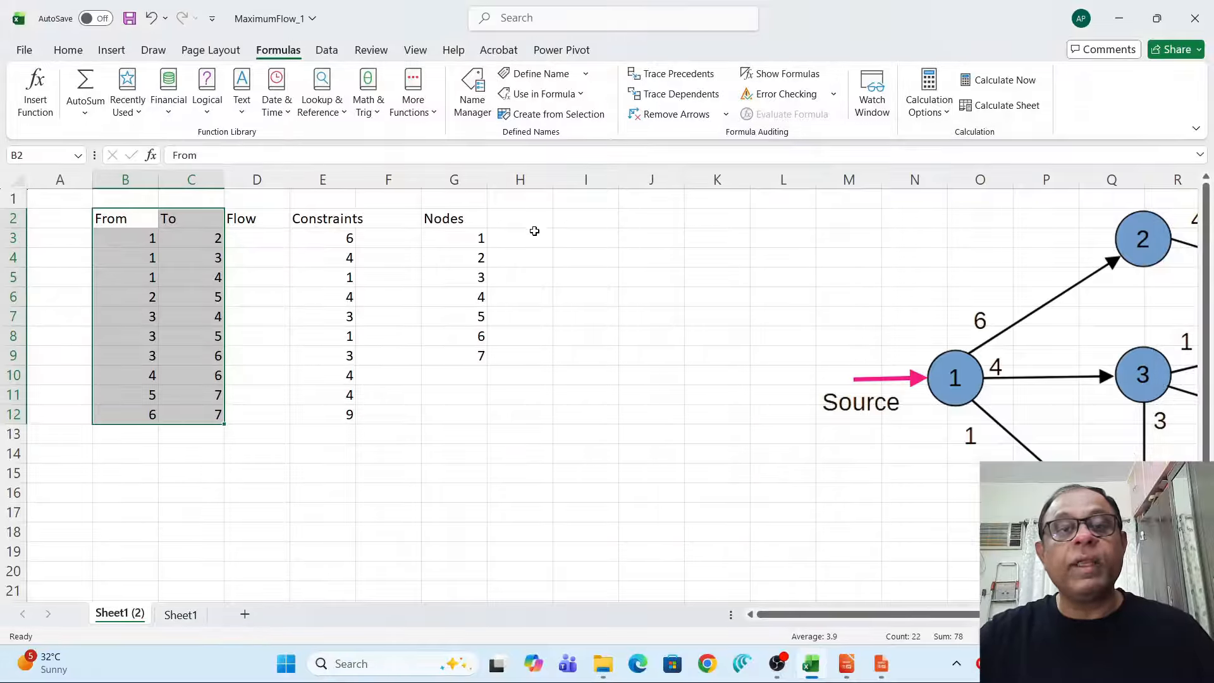
# Add In and Out headings beside the Nodes column.
pyautogui.click(510, 221)
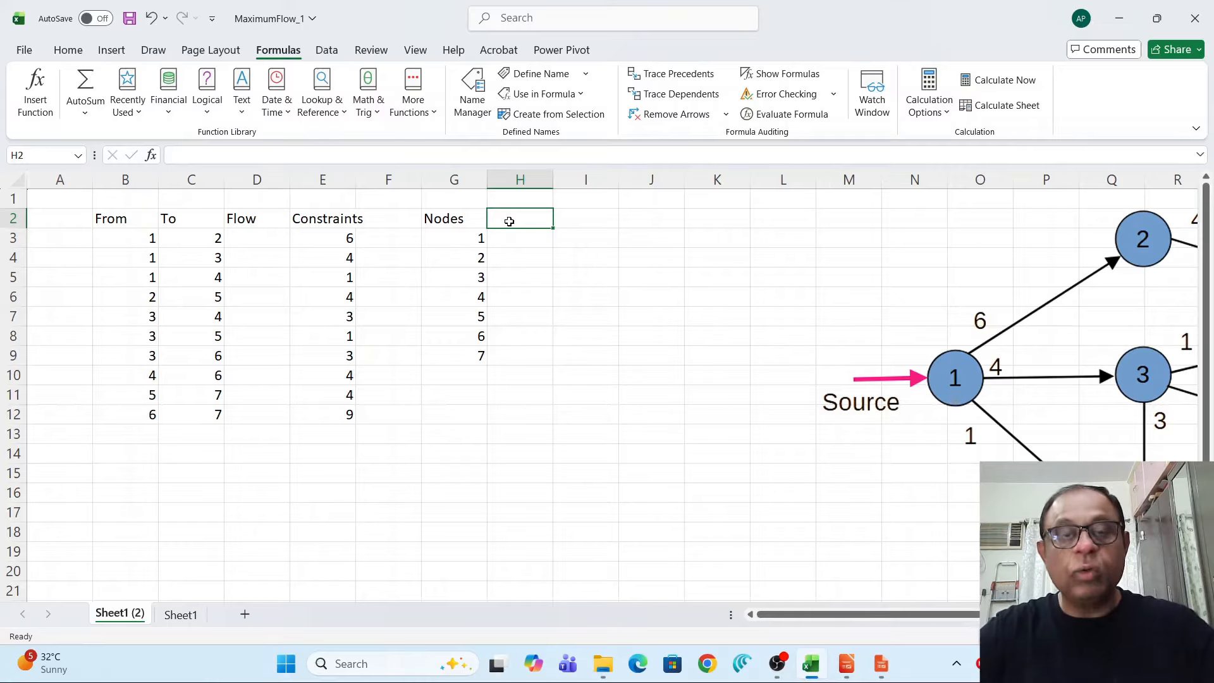
pyautogui.write('In')
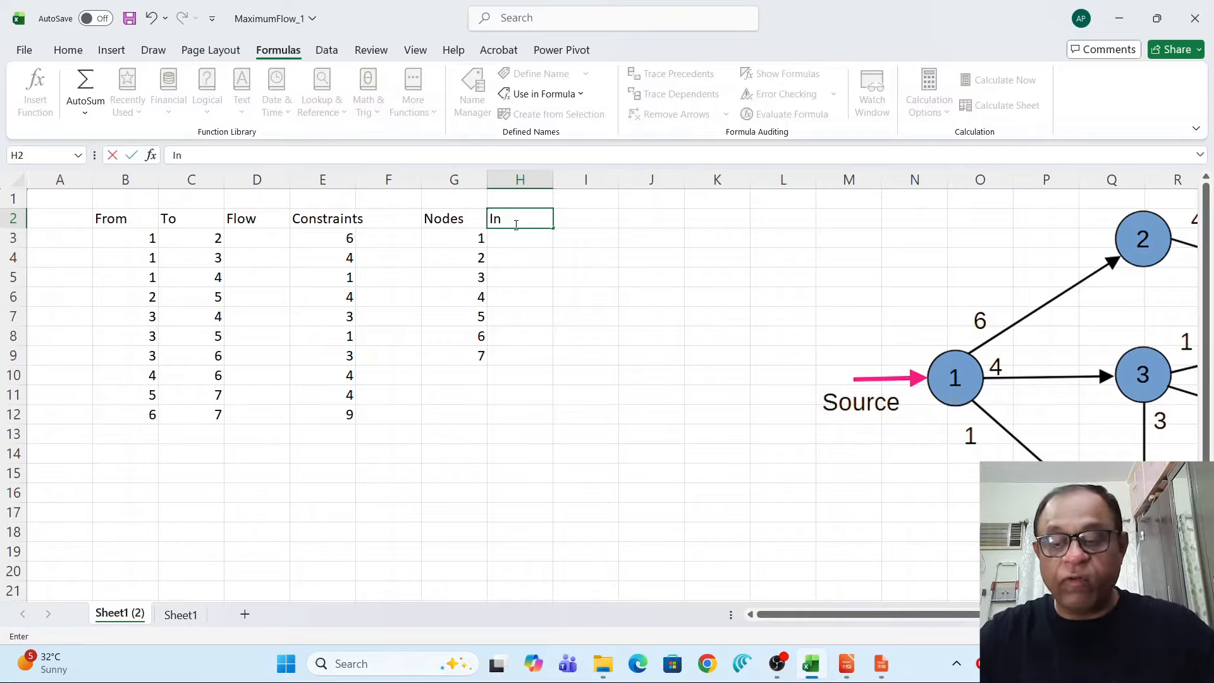
pyautogui.click(586, 223)
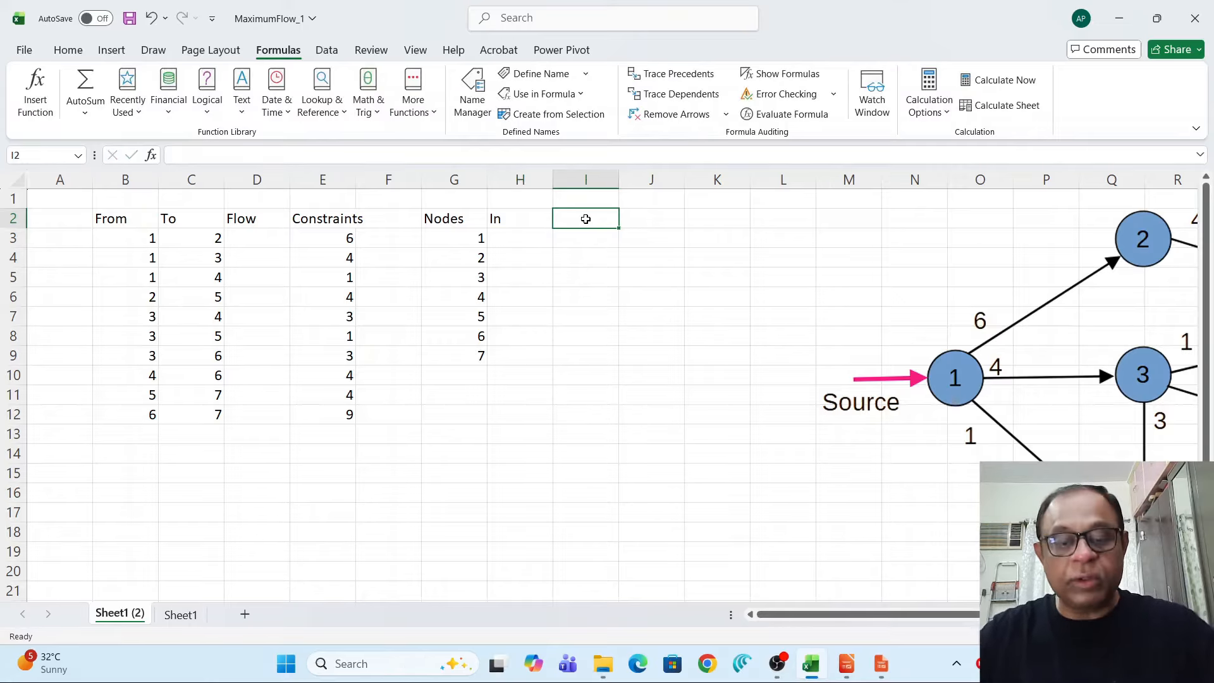
pyautogui.write('Out')
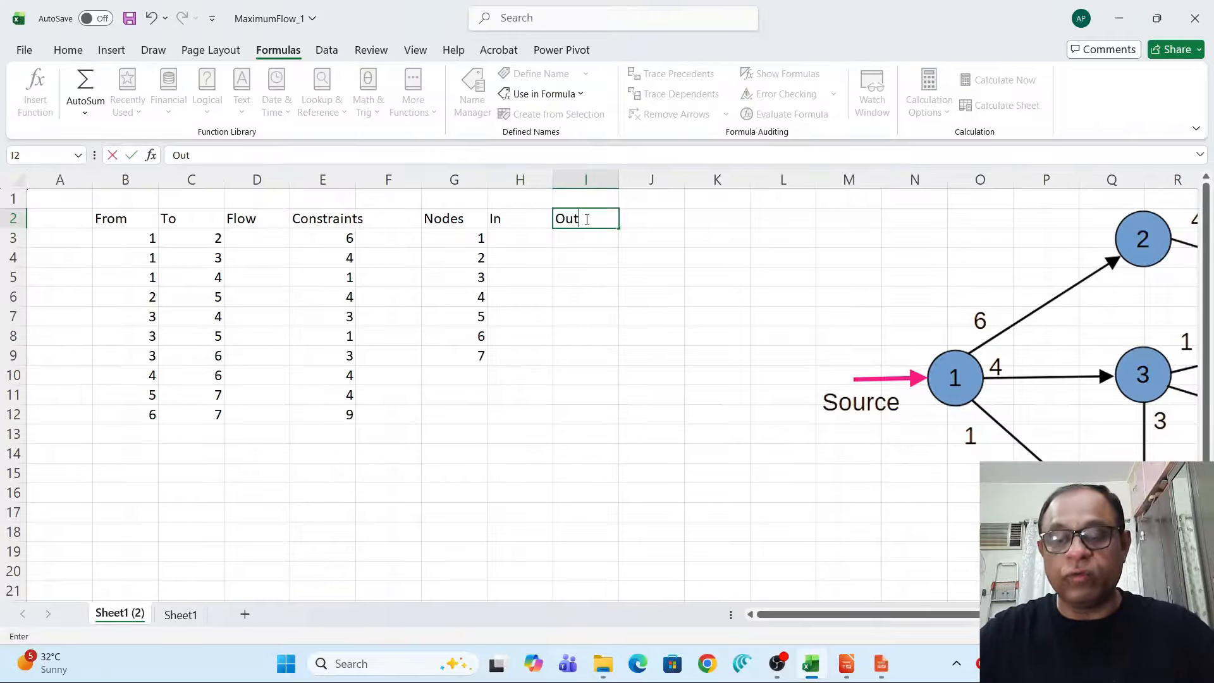
pyautogui.press('Return')
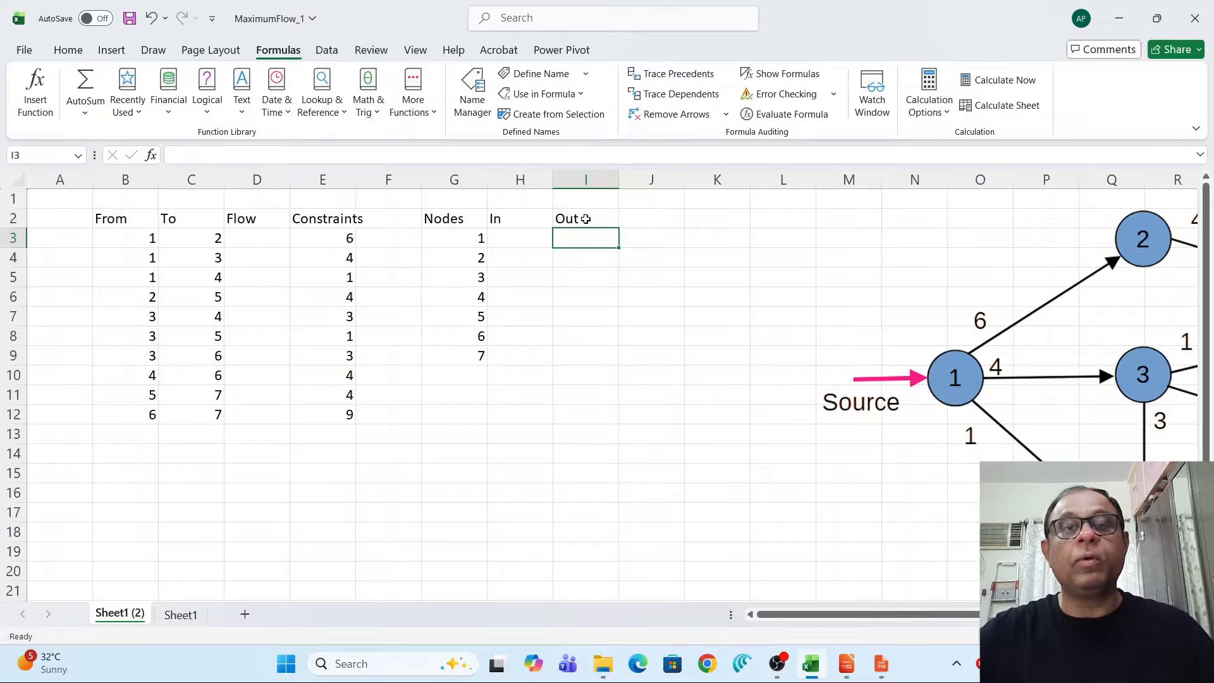
# Enter a SUMIF formula for node 1's In cell summing Flow where To matches the node, with the flow range made absolute.
pyautogui.click(525, 244)
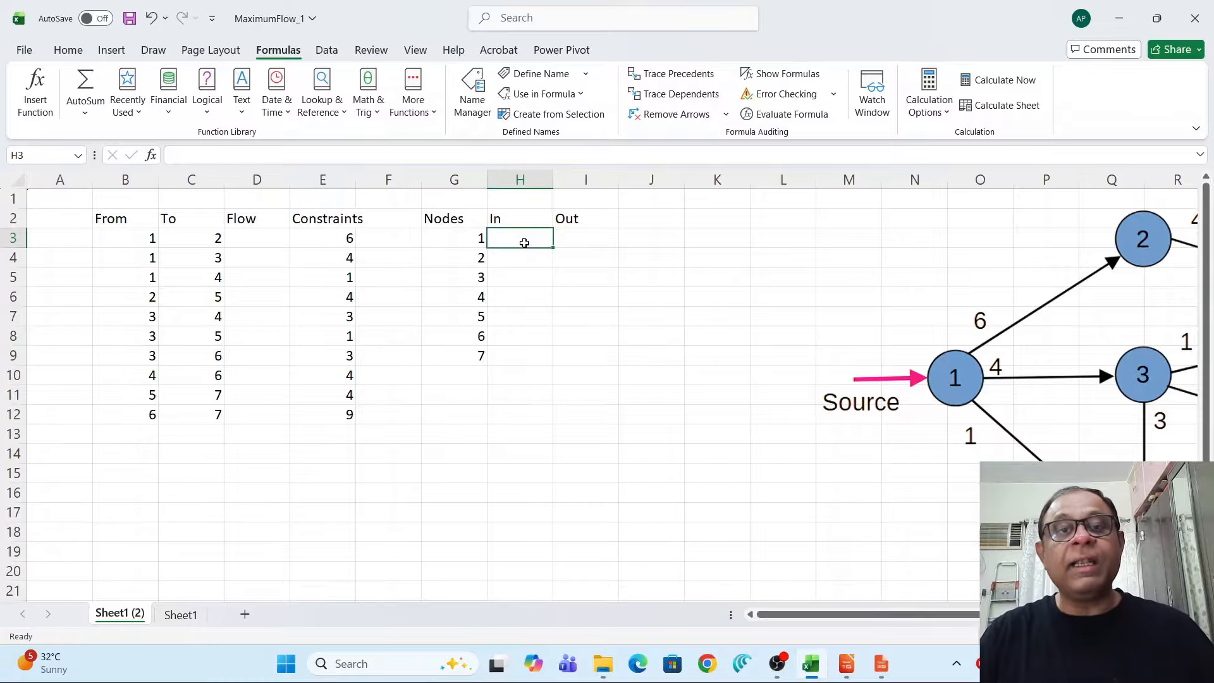
pyautogui.write('=')
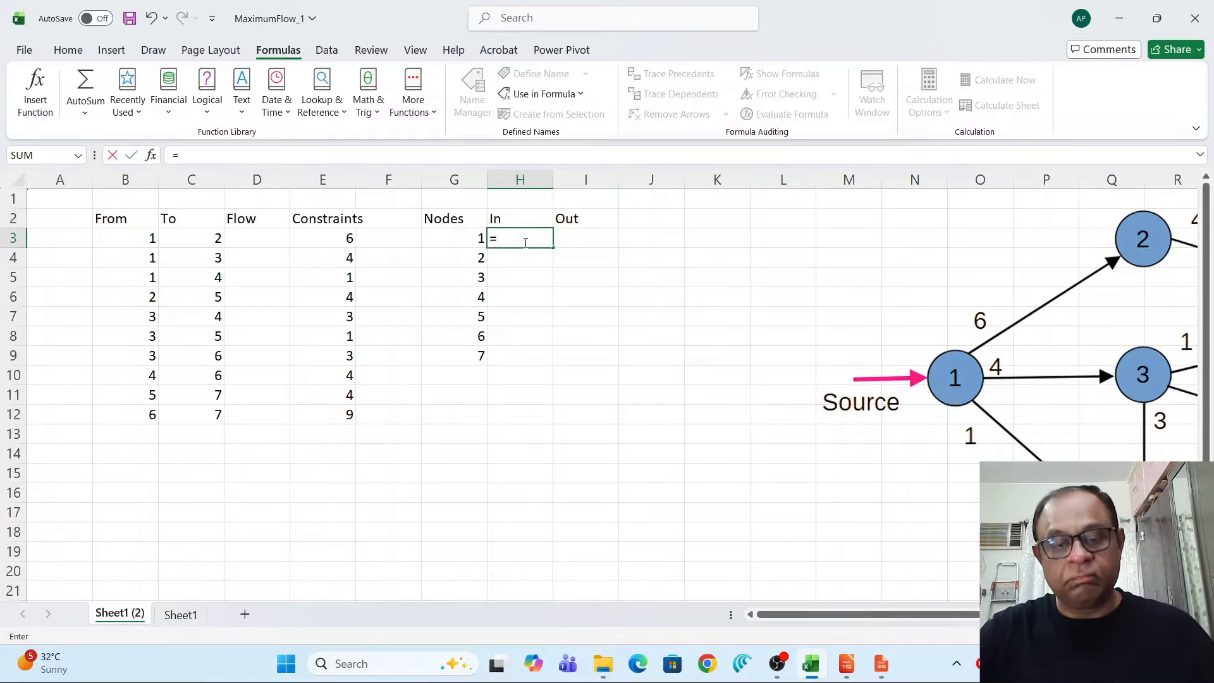
pyautogui.write('sumif(')
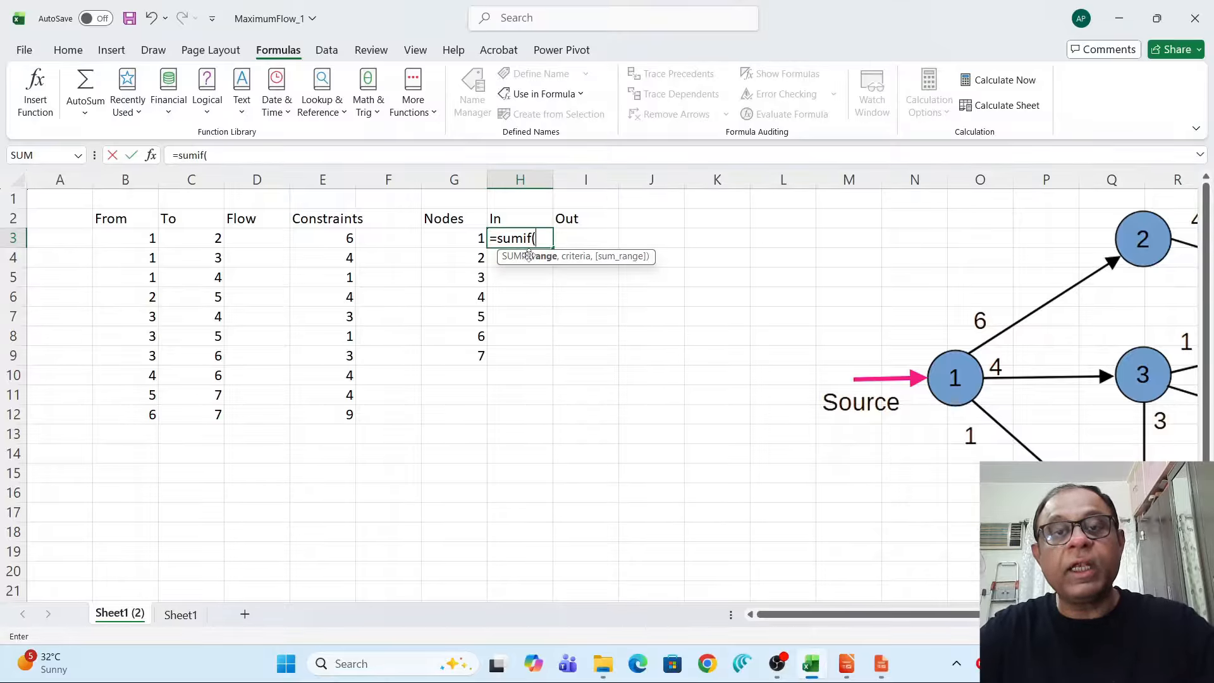
pyautogui.write('To,')
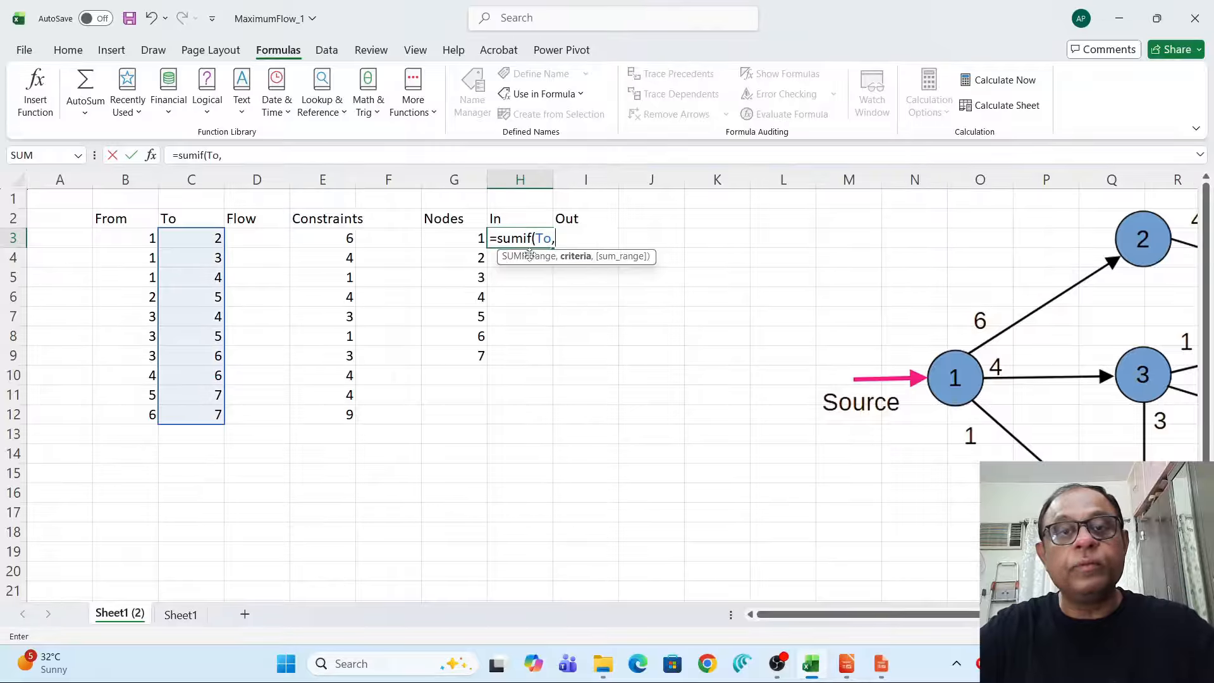
pyautogui.click(444, 235)
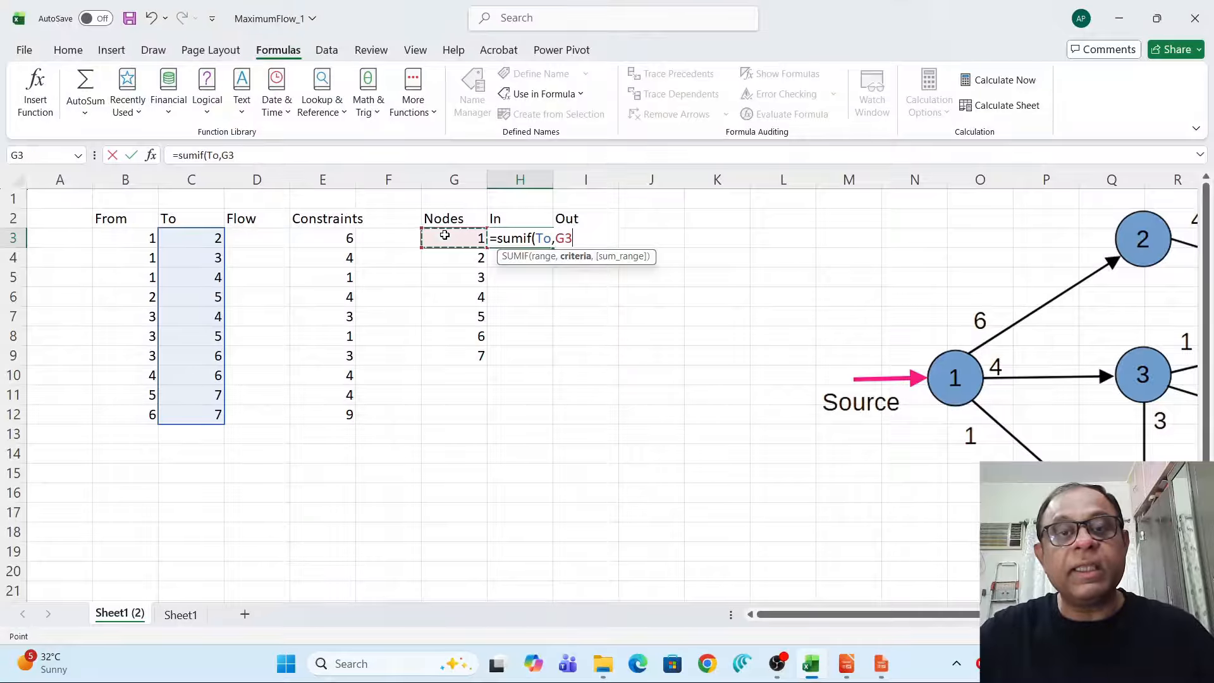
pyautogui.write(',')
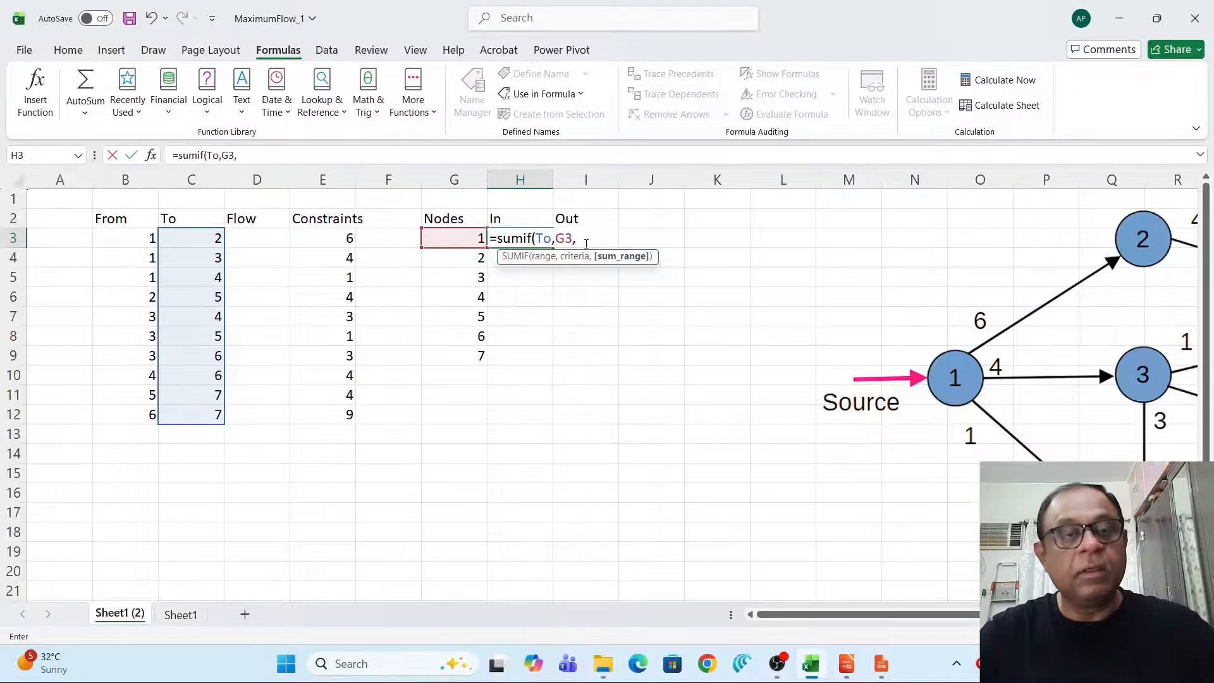
pyautogui.moveTo(252, 237); pyautogui.dragTo(263, 414)
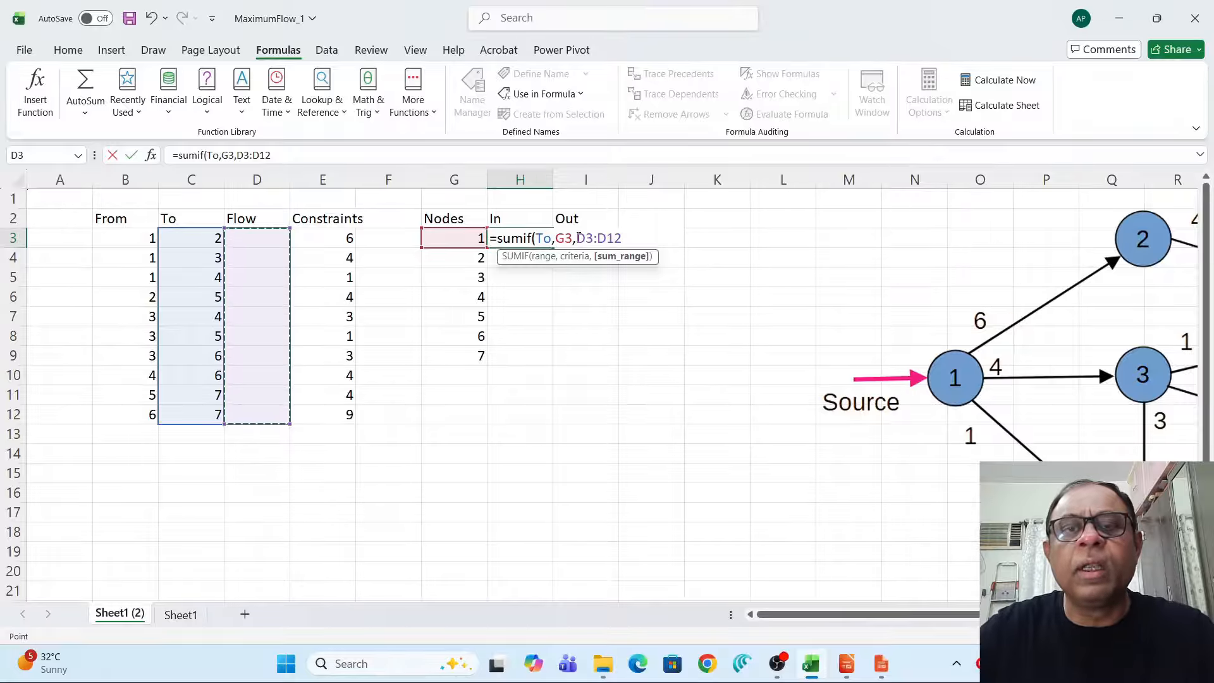
pyautogui.moveTo(577, 237); pyautogui.dragTo(622, 239)
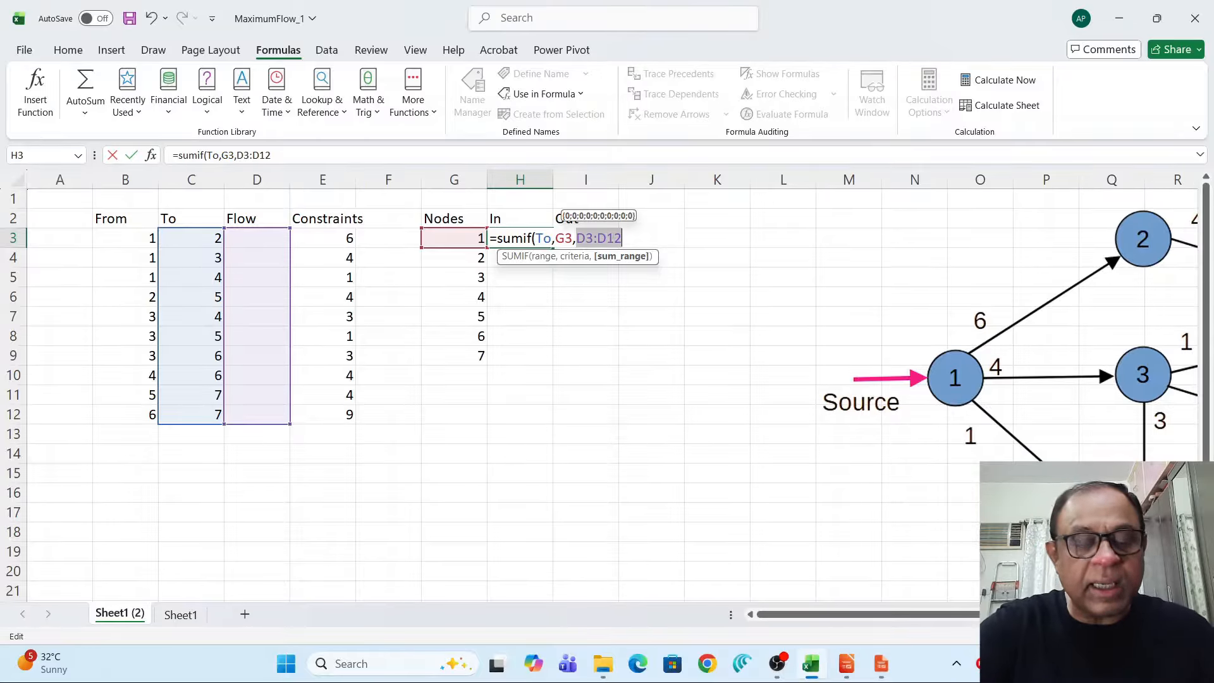
pyautogui.press('F4')
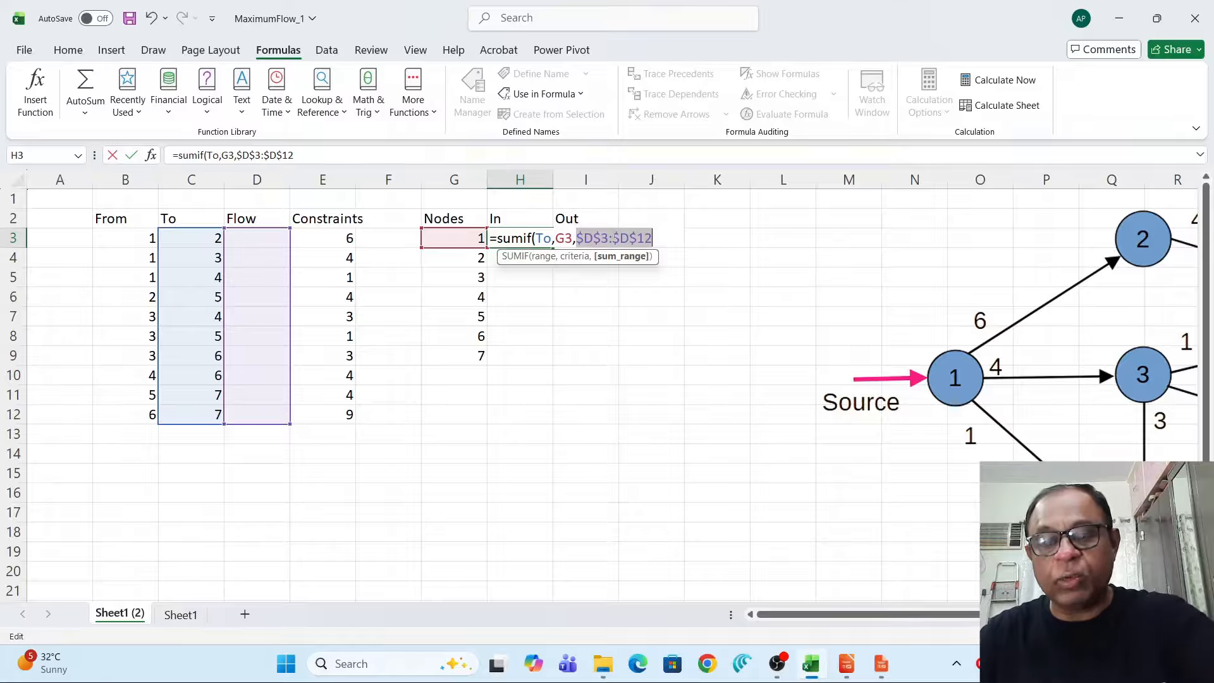
pyautogui.click(613, 235)
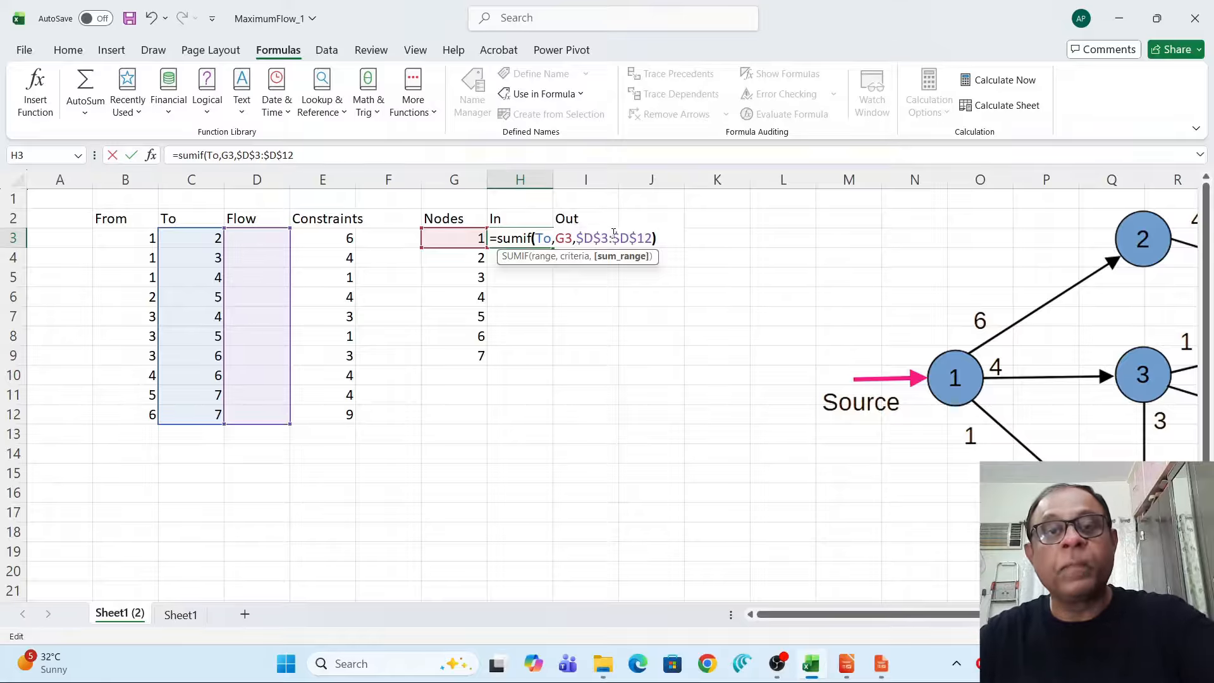
pyautogui.press('Return')
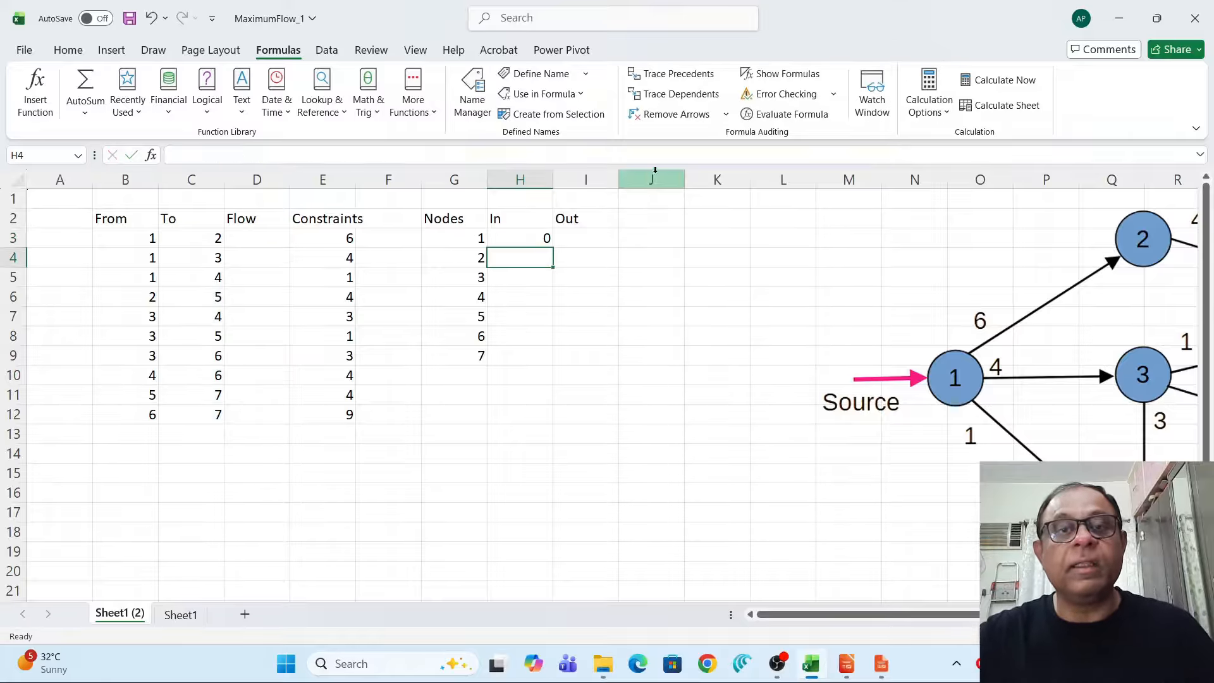
# Enter a SUMIF formula for node 1's Out cell summing Flow where From matches the node, with the flow range made absolute.
pyautogui.click(570, 237)
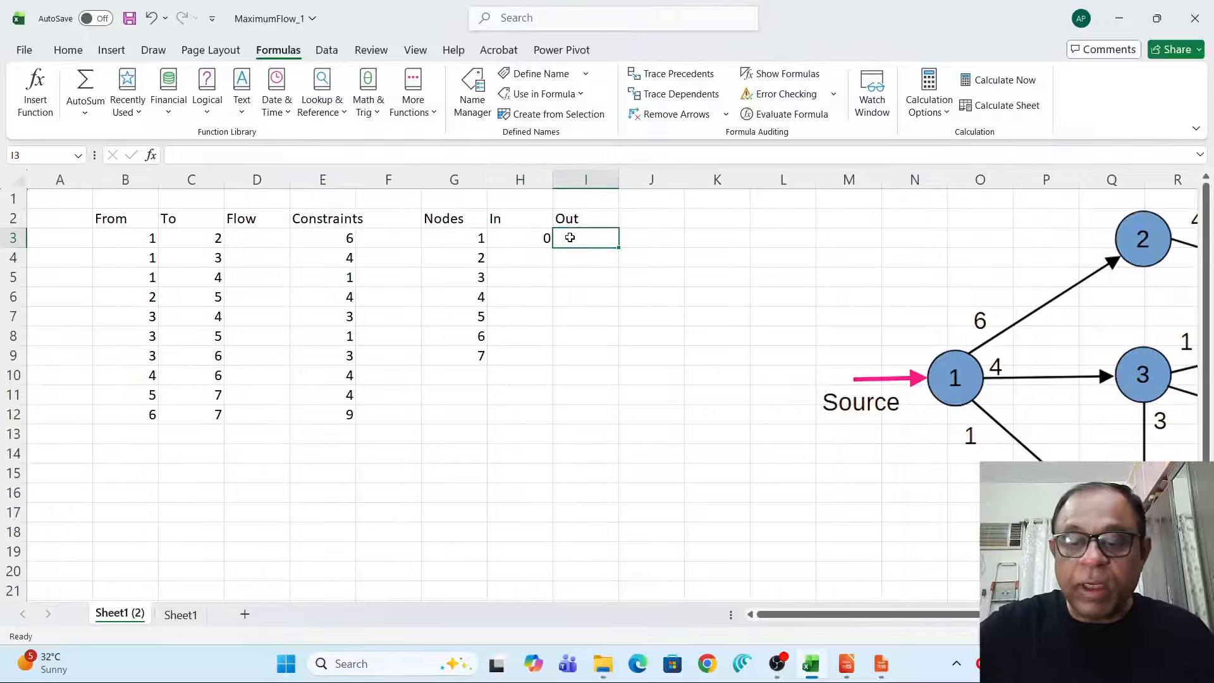
pyautogui.write('=sum')
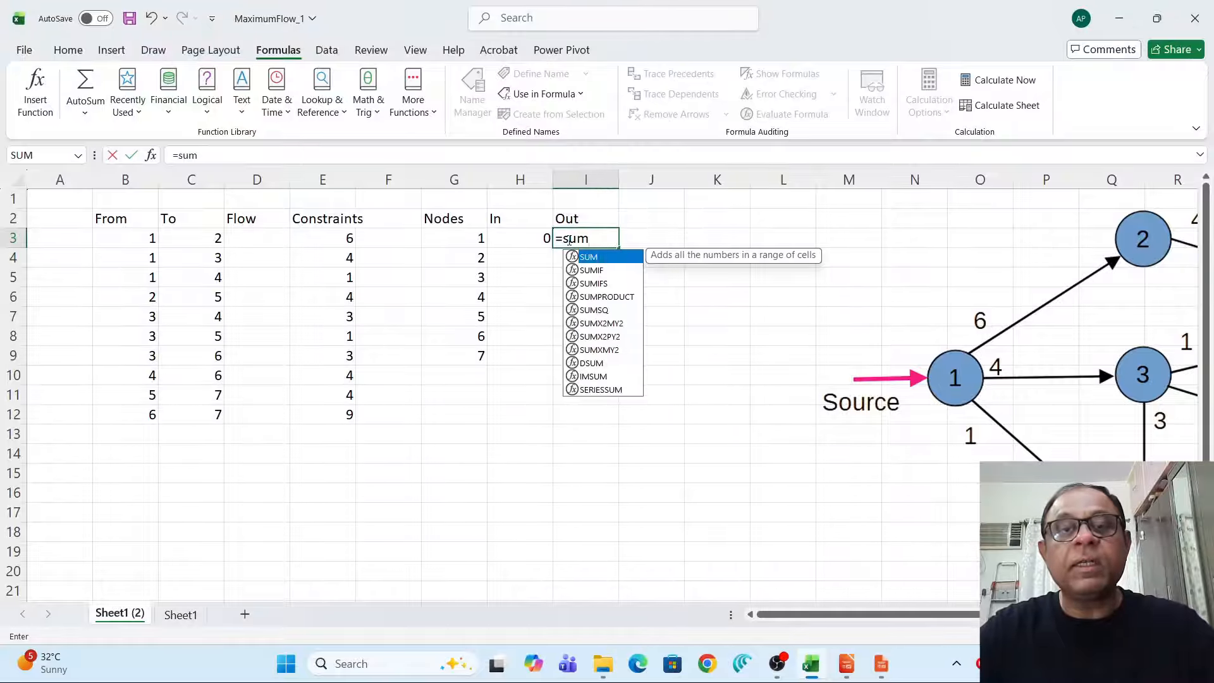
pyautogui.write('if(')
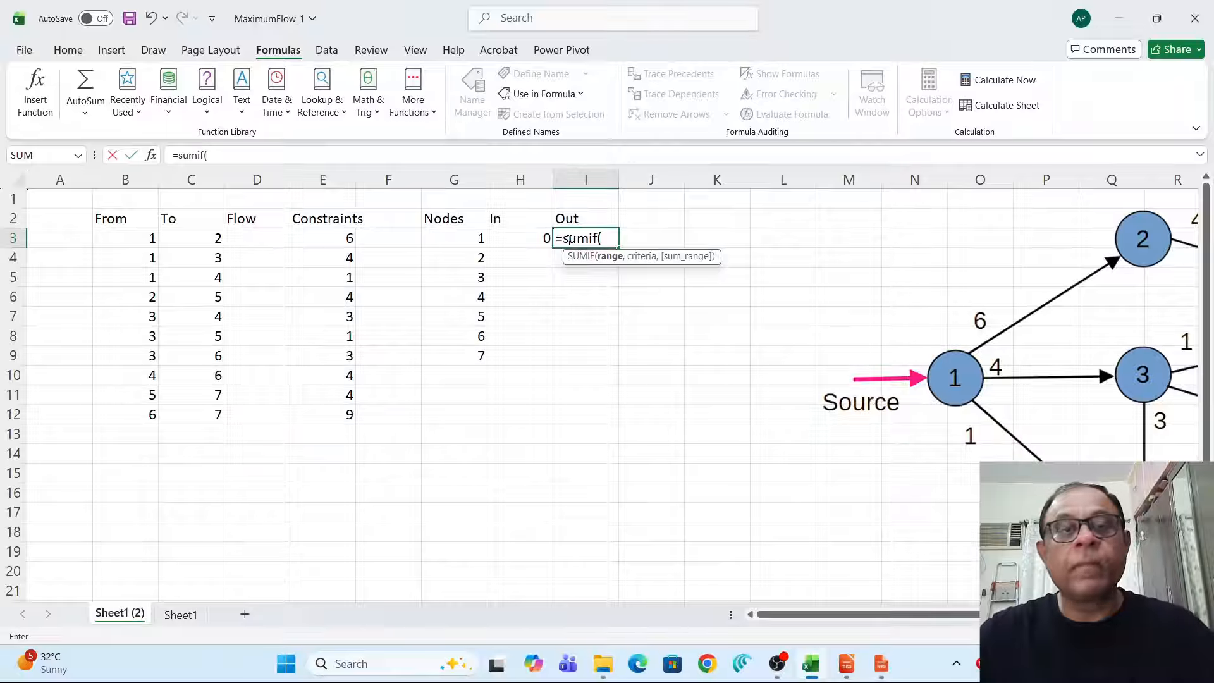
pyautogui.write('From')
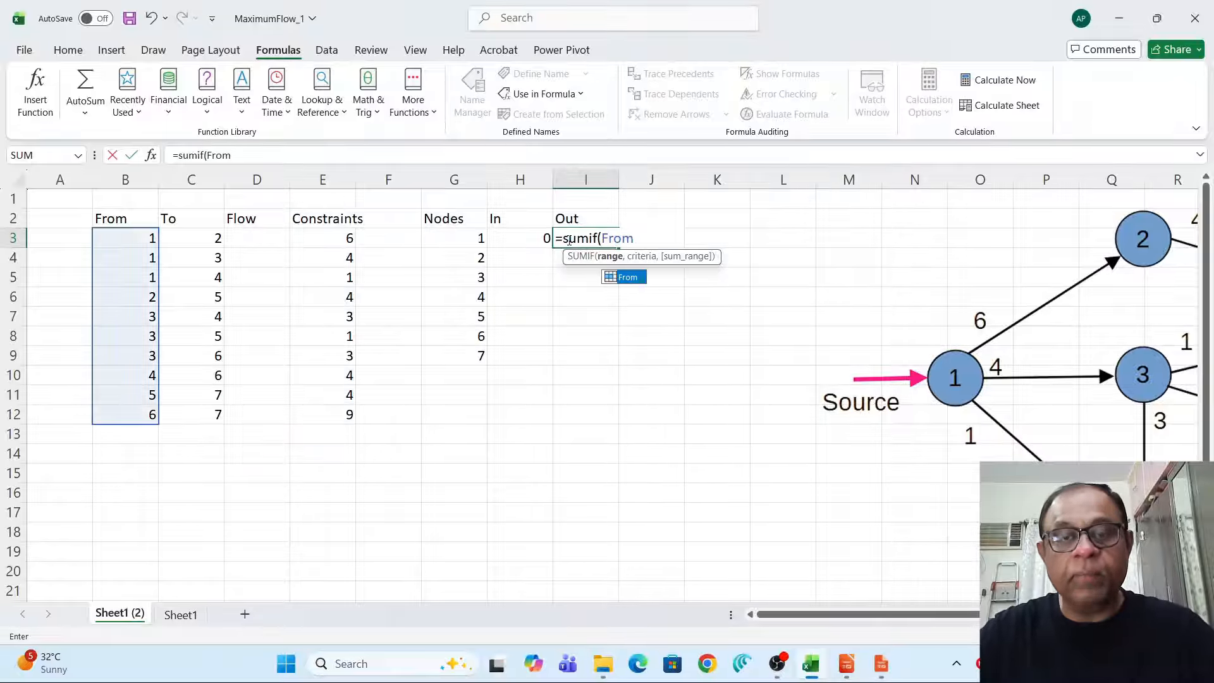
pyautogui.write(',')
pyautogui.click(441, 241)
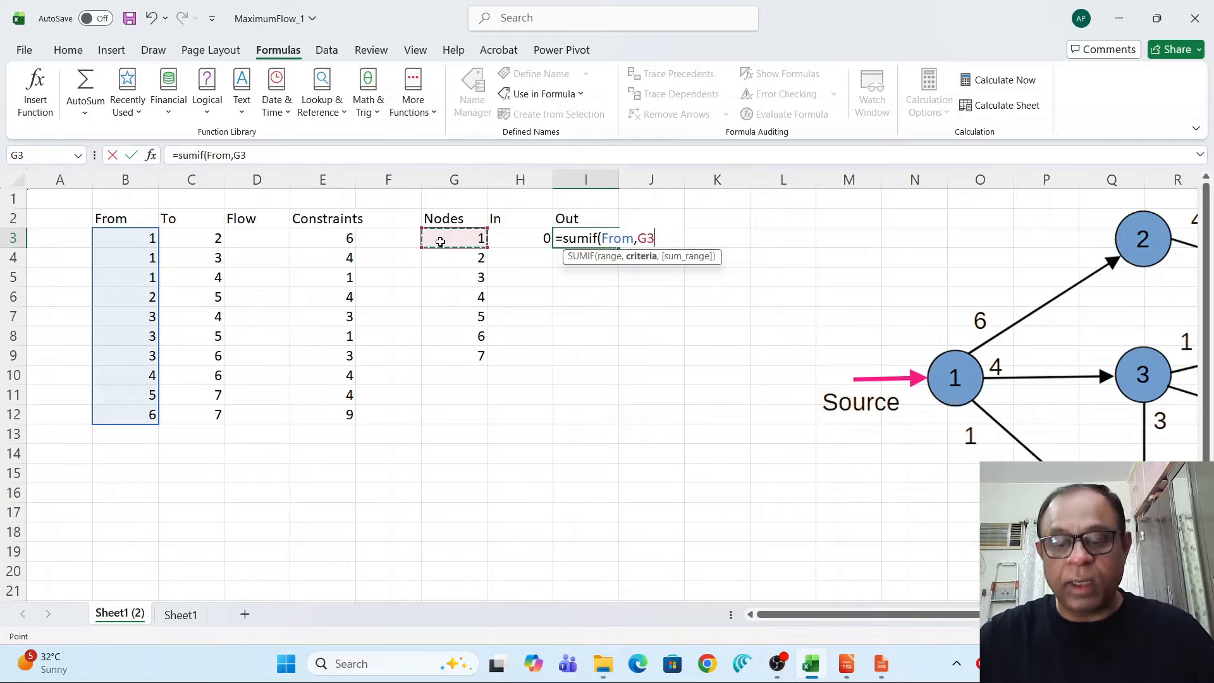
pyautogui.write(',')
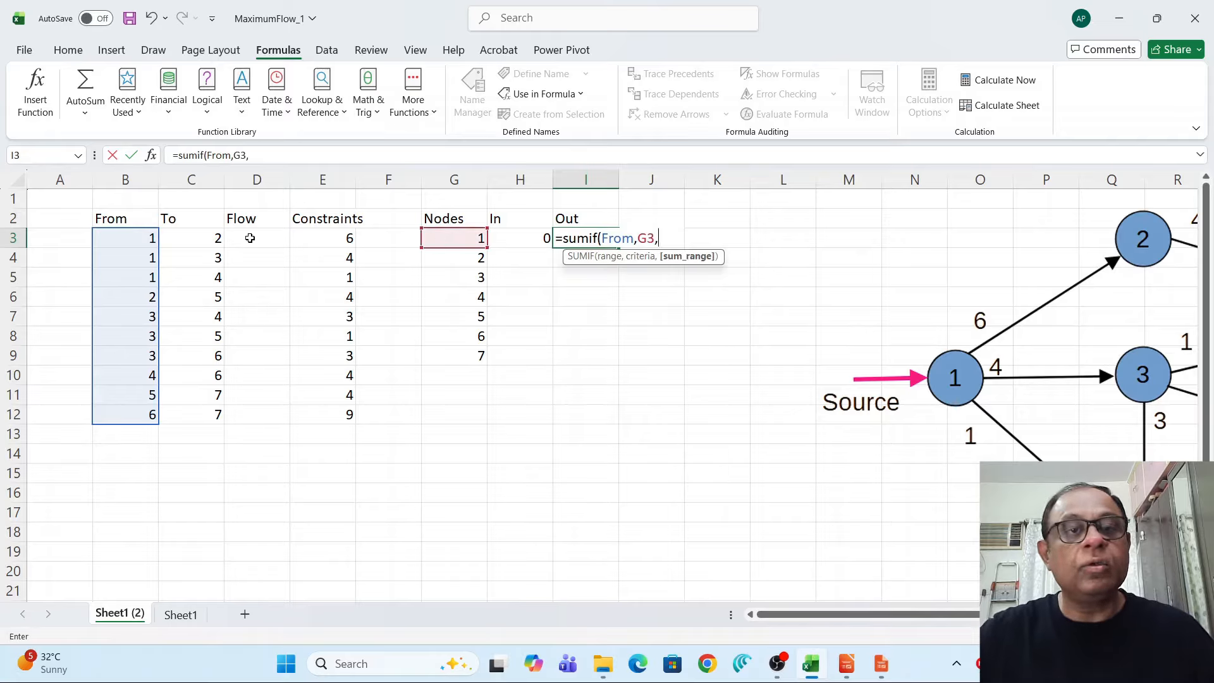
pyautogui.moveTo(250, 238); pyautogui.dragTo(273, 404)
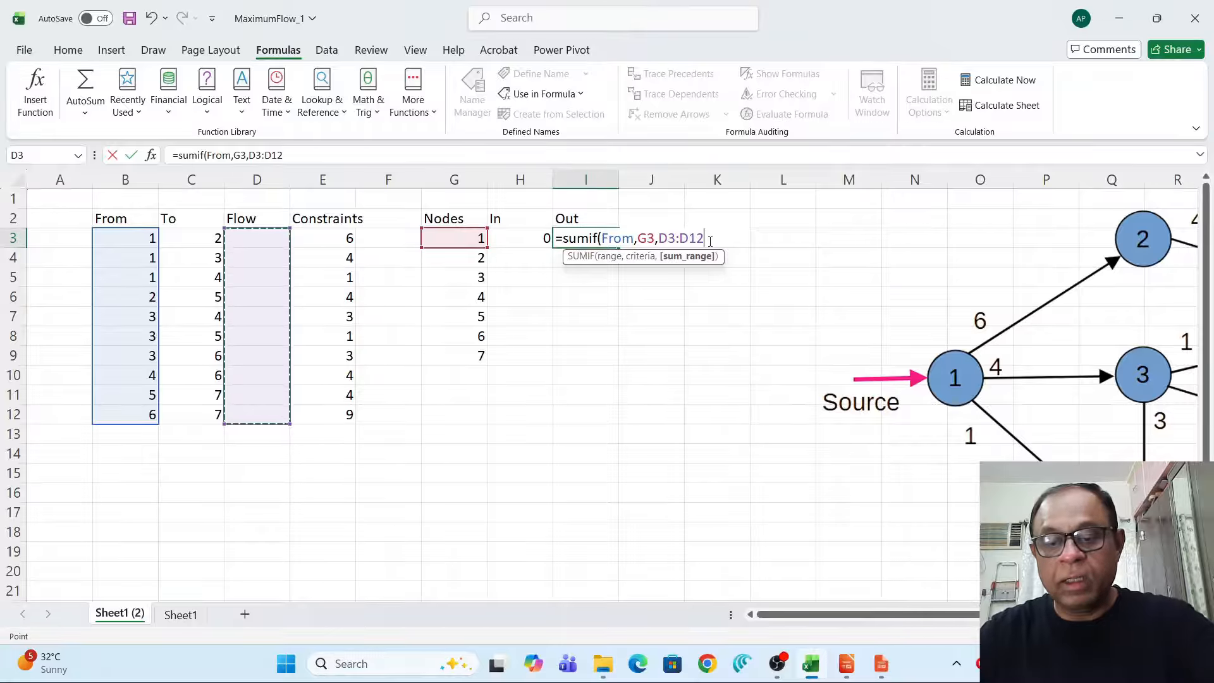
pyautogui.write(')')
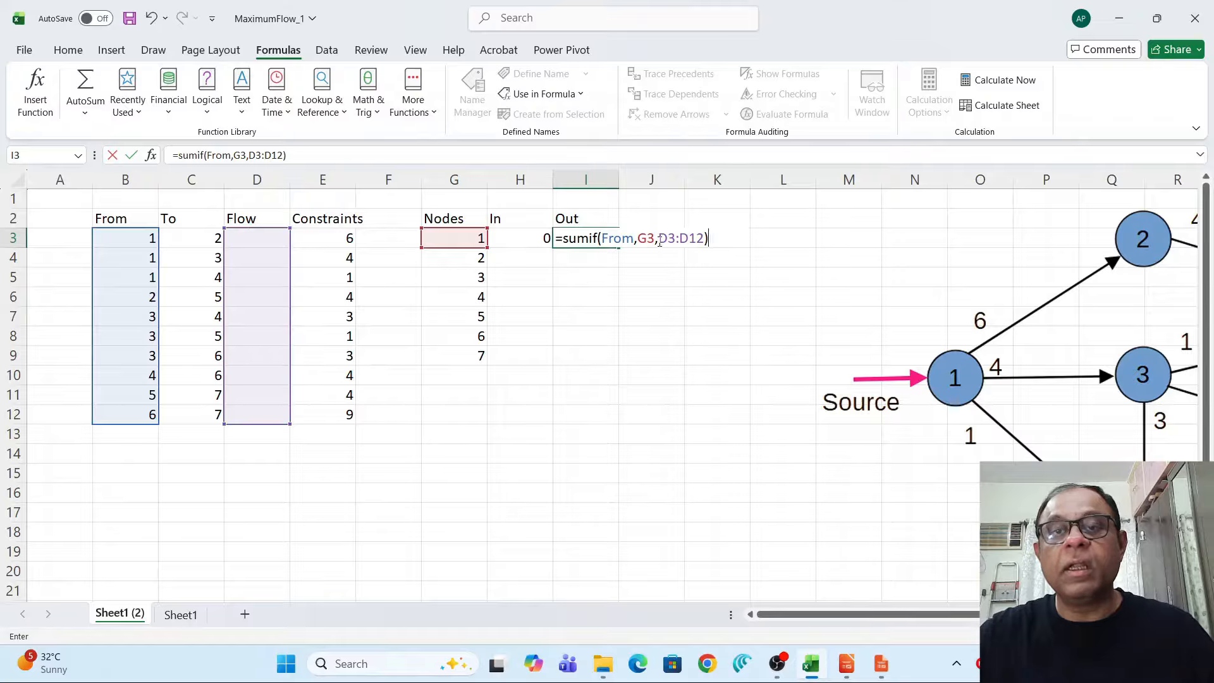
pyautogui.moveTo(659, 240); pyautogui.dragTo(702, 239)
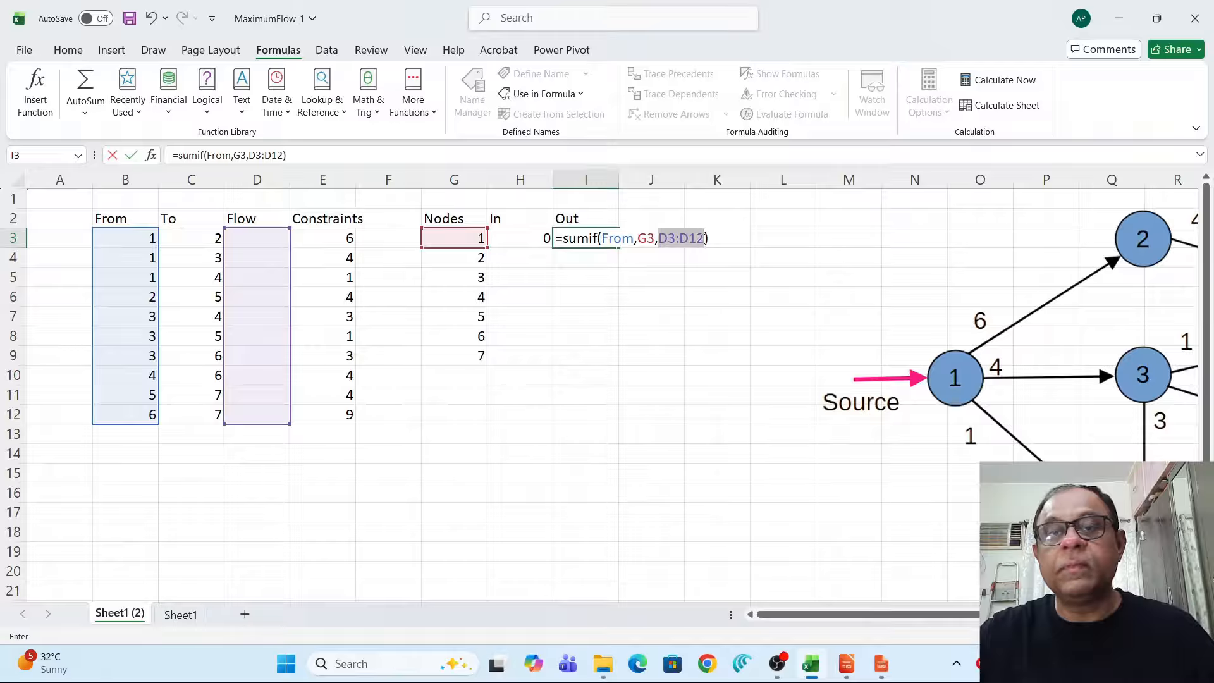
pyautogui.press('F4')
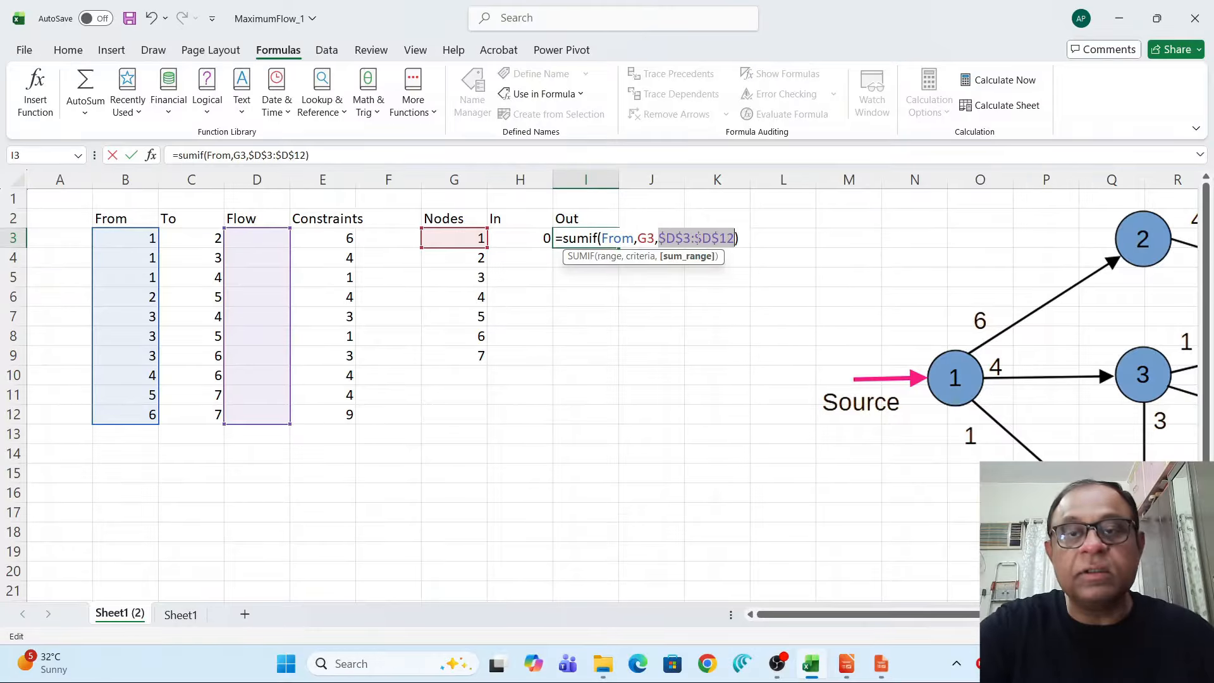
pyautogui.press('Return')
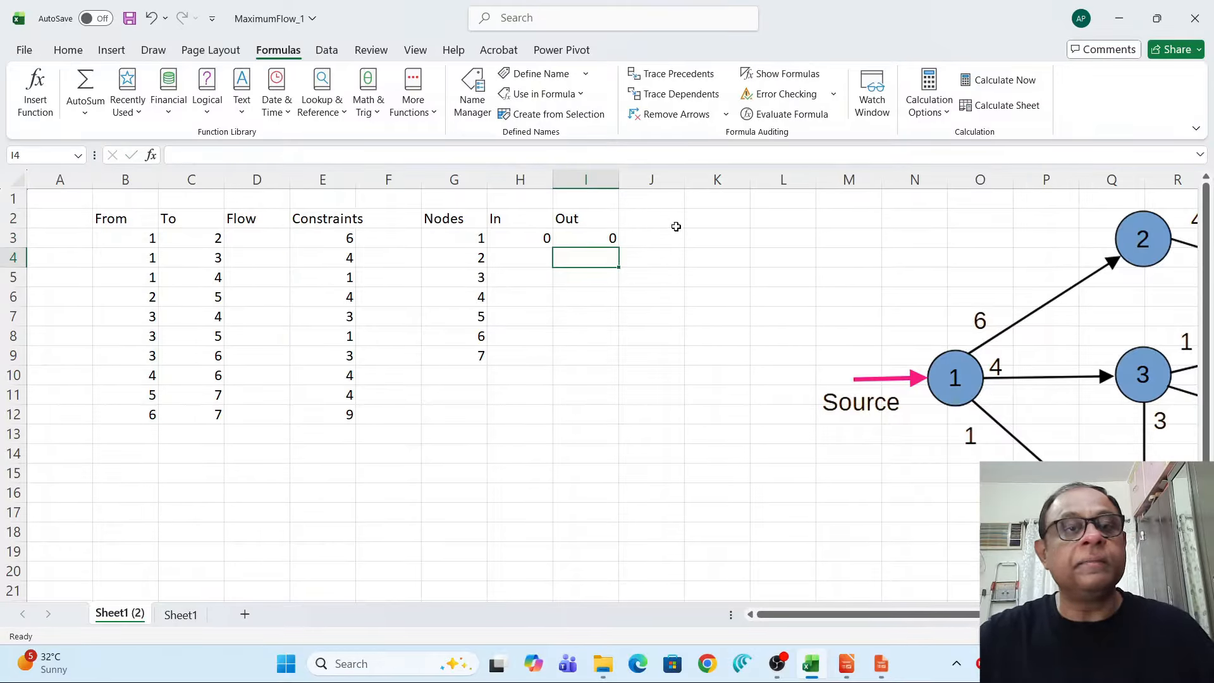
# Enter trial flows of 3 for the edge 1→2 and 1 for every other edge in the Flow column.
pyautogui.click(255, 240)
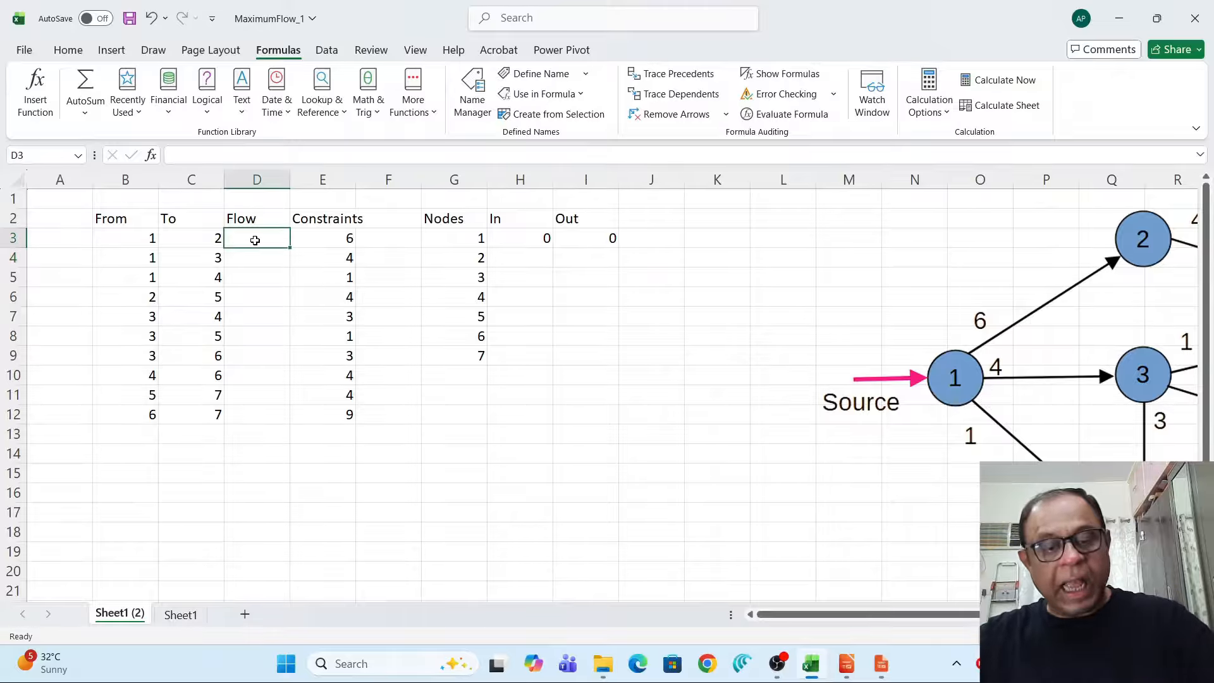
pyautogui.write('3')
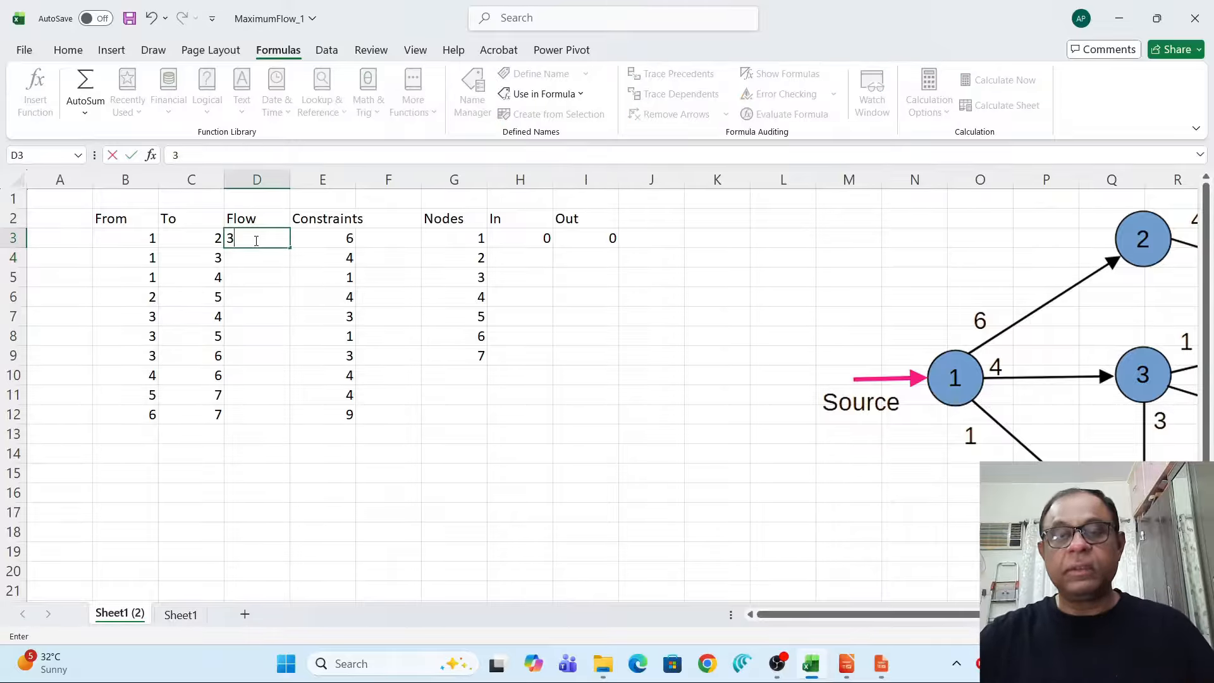
pyautogui.press('Return')
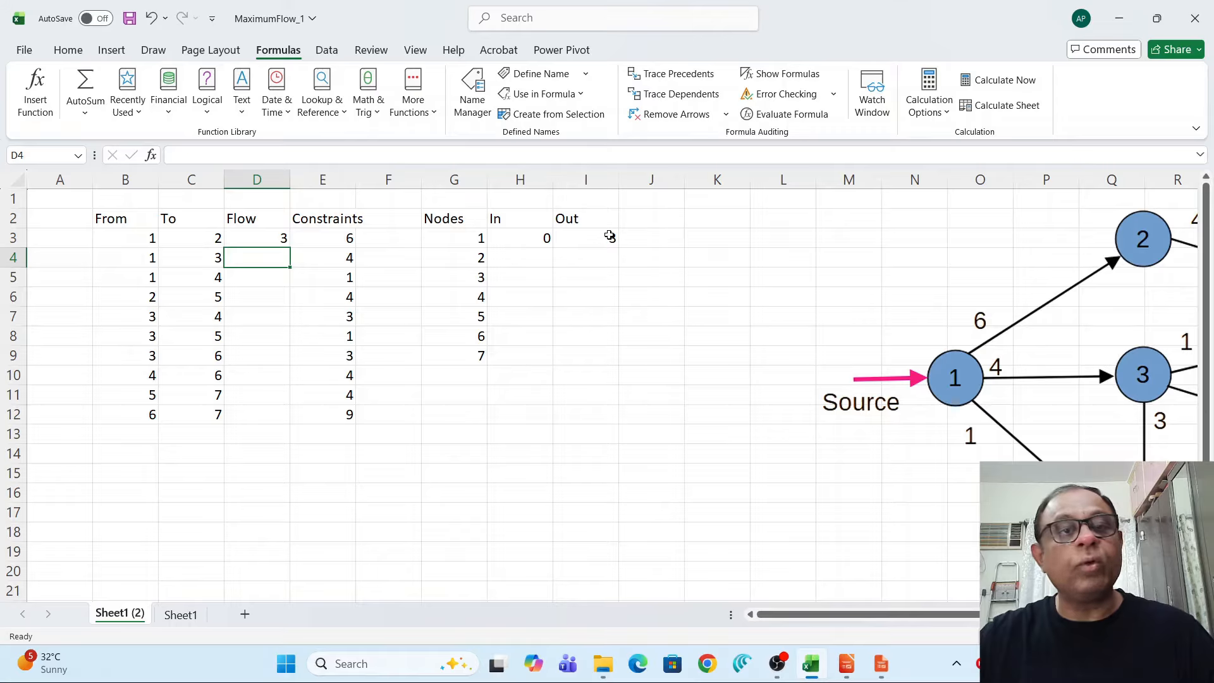
pyautogui.write('1')
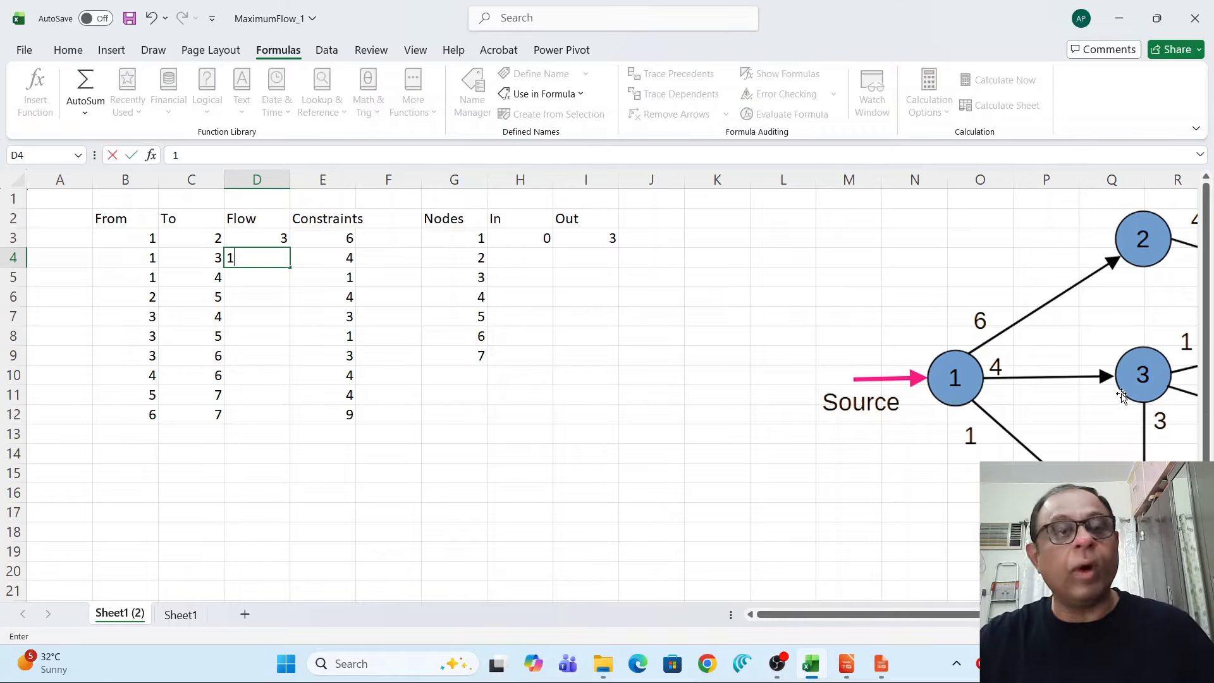
pyautogui.press('Return')
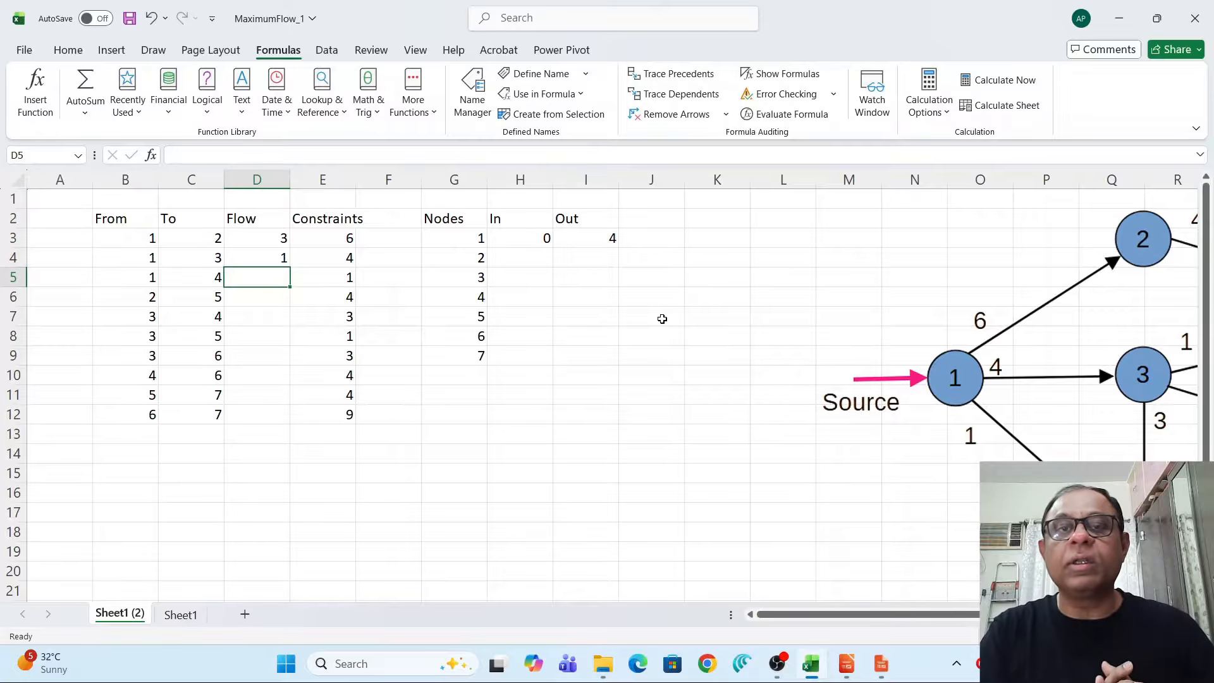
pyautogui.click(586, 358)
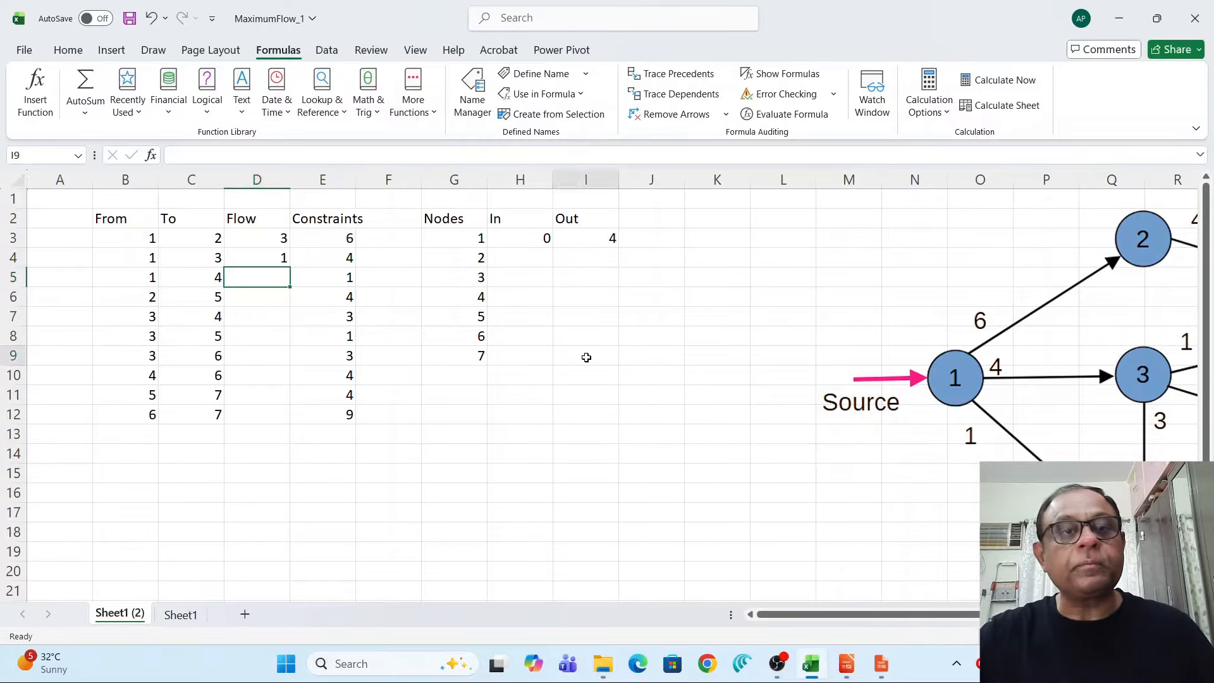
pyautogui.click(277, 279)
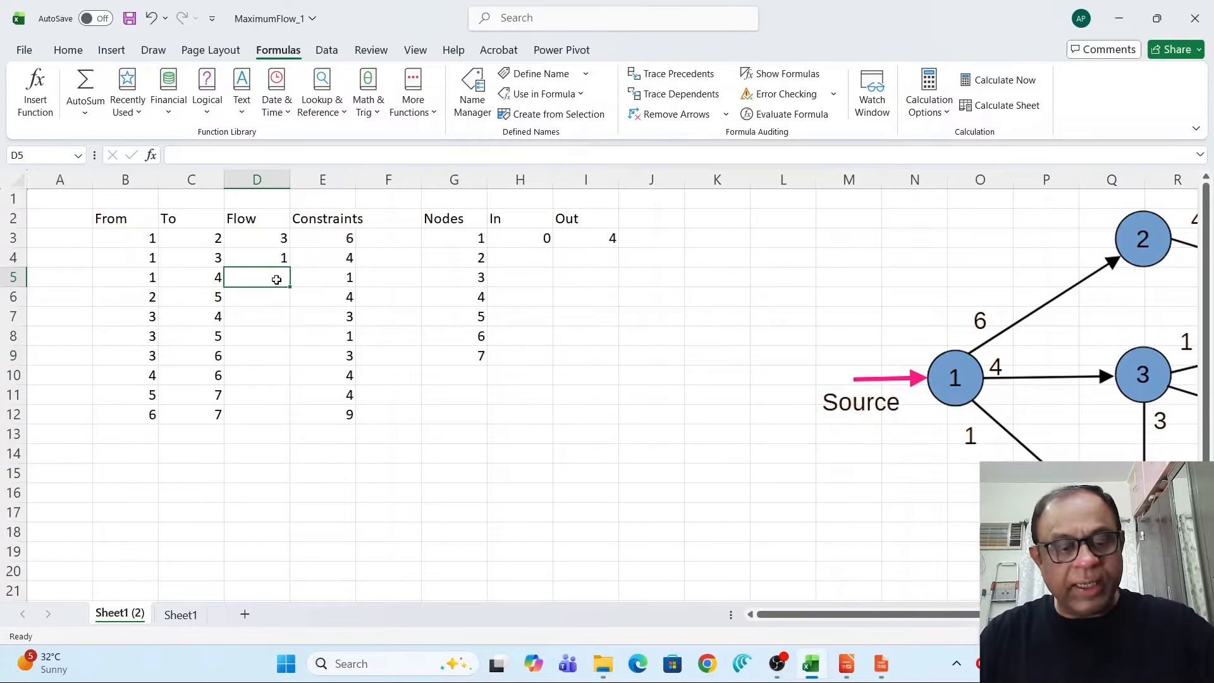
pyautogui.write('1')
pyautogui.press('Return')
pyautogui.write('1')
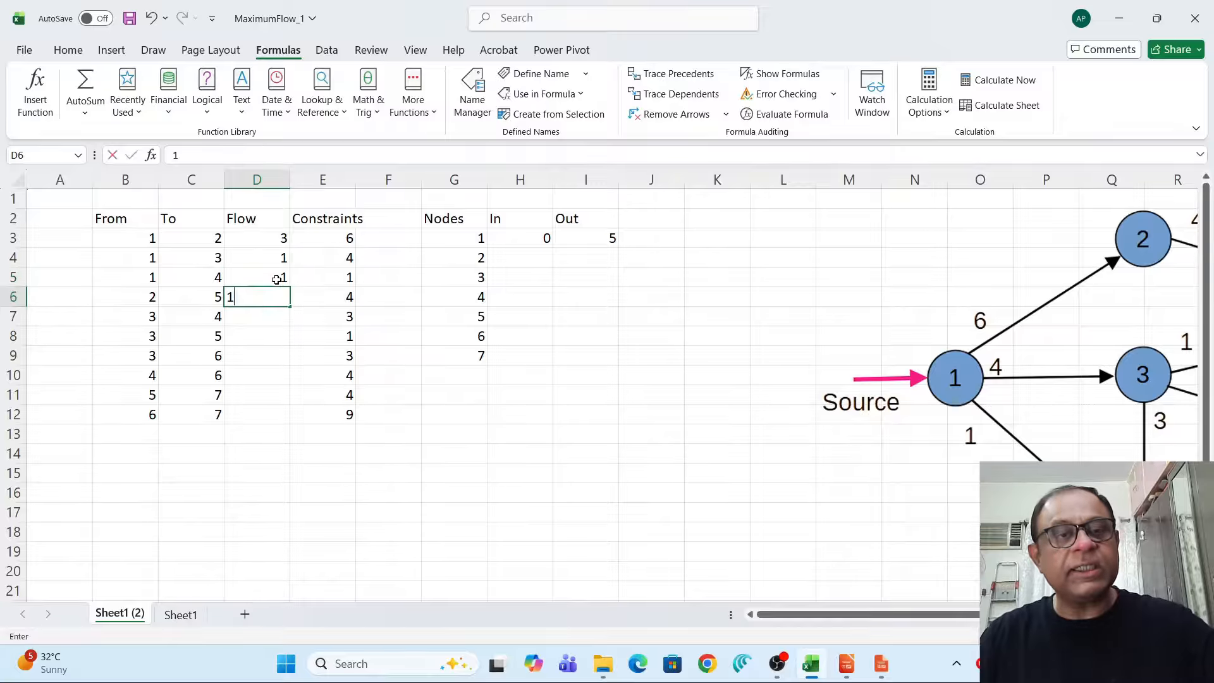
pyautogui.press('Return')
pyautogui.write('1')
pyautogui.press('Return')
pyautogui.write('1 1')
pyautogui.press('Return')
pyautogui.write('1')
pyautogui.press('Return')
pyautogui.write('1')
pyautogui.press('Return')
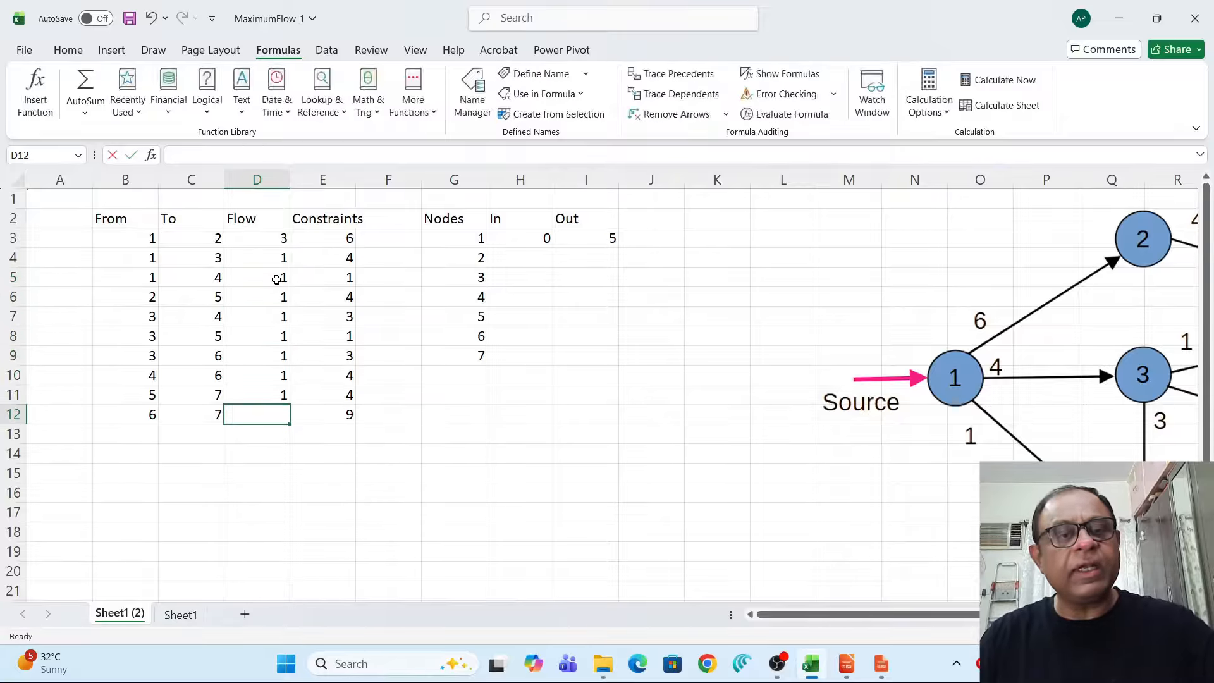
pyautogui.write('1')
pyautogui.press('Return')
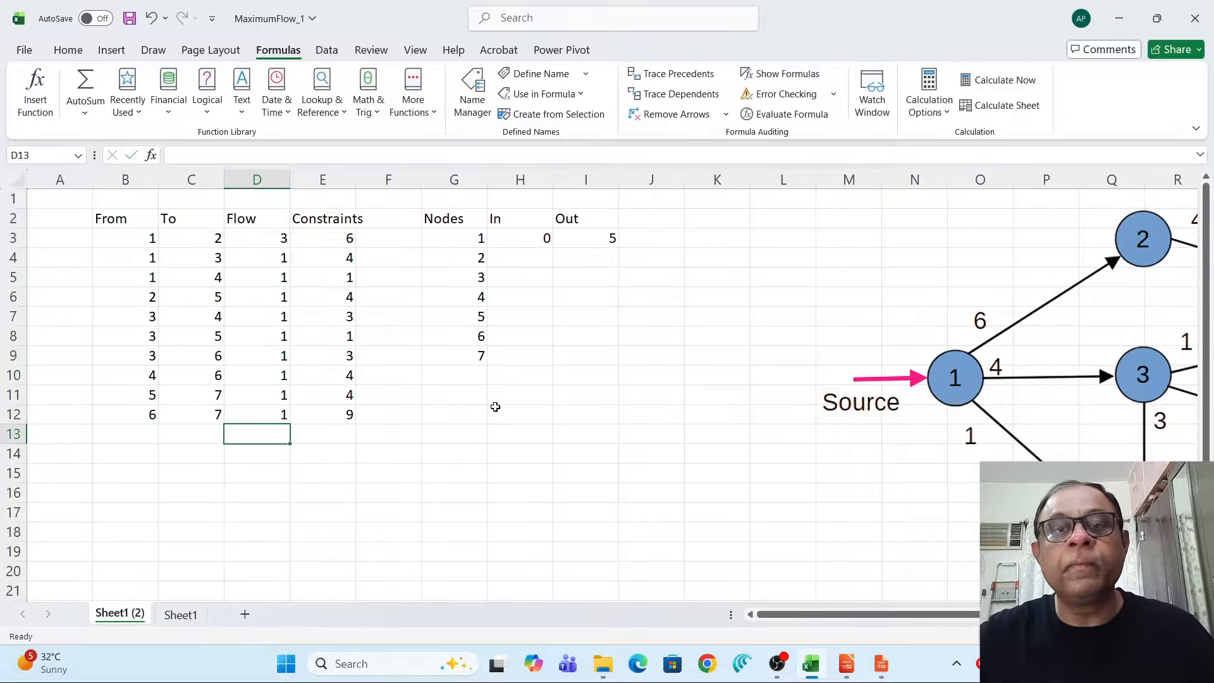
# Copy the In and Out formulas down for nodes 2 through 7.
pyautogui.click(521, 241)
pyautogui.moveTo(522, 241); pyautogui.dragTo(627, 362)
pyautogui.click(630, 417)
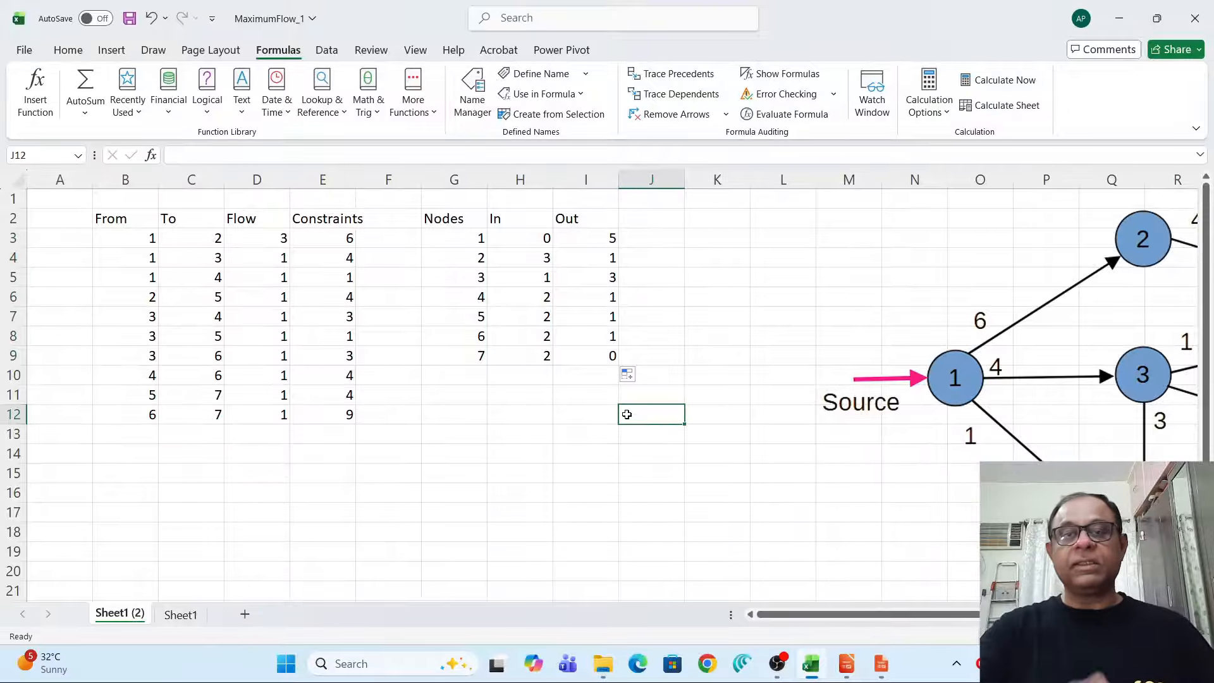
# Label the column after Out as NetFlow.
pyautogui.click(664, 223)
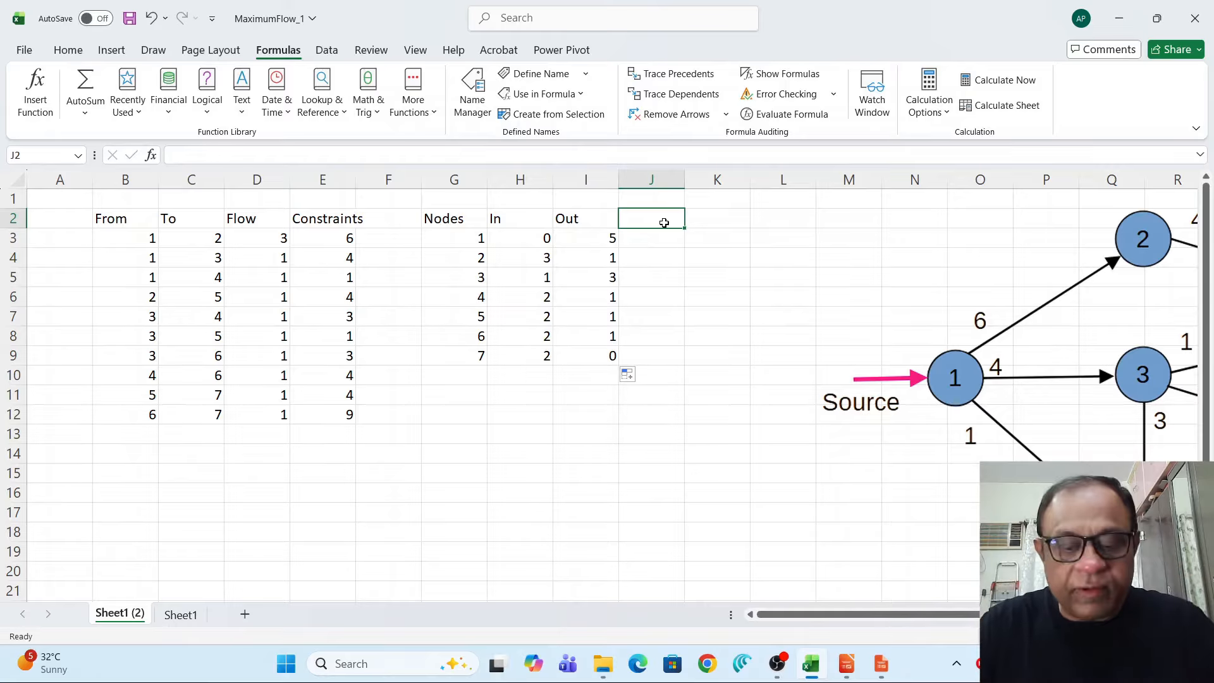
pyautogui.write('Net')
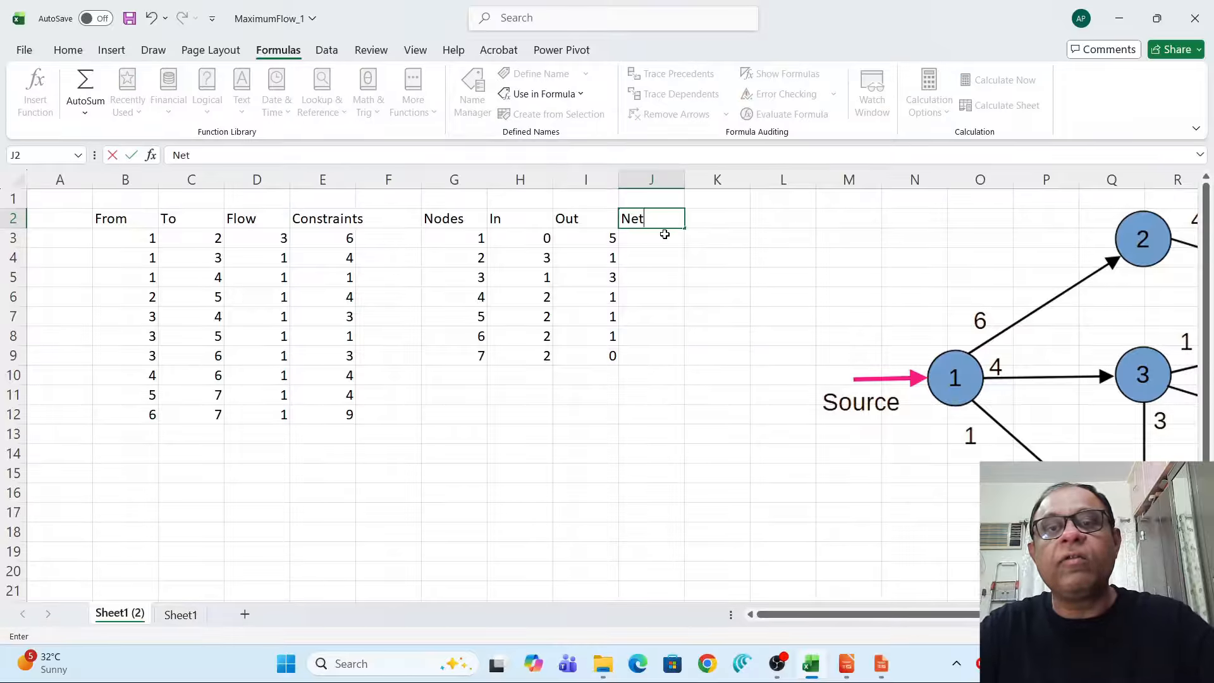
pyautogui.write('Flow')
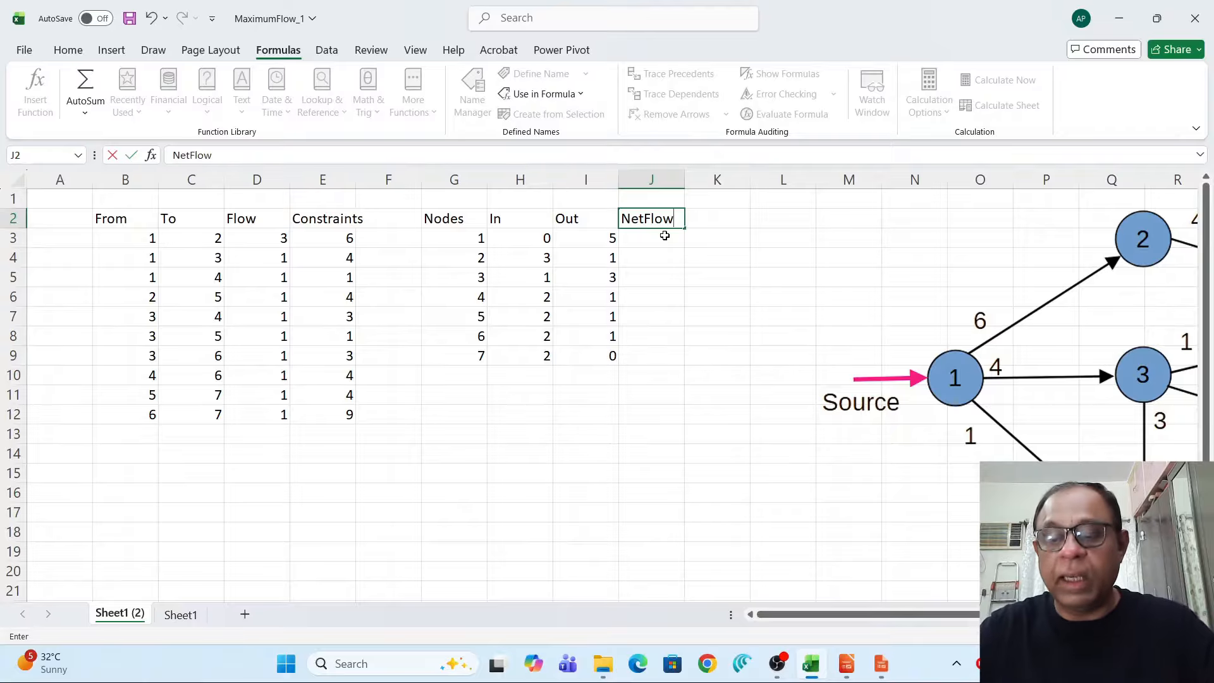
pyautogui.press('Return')
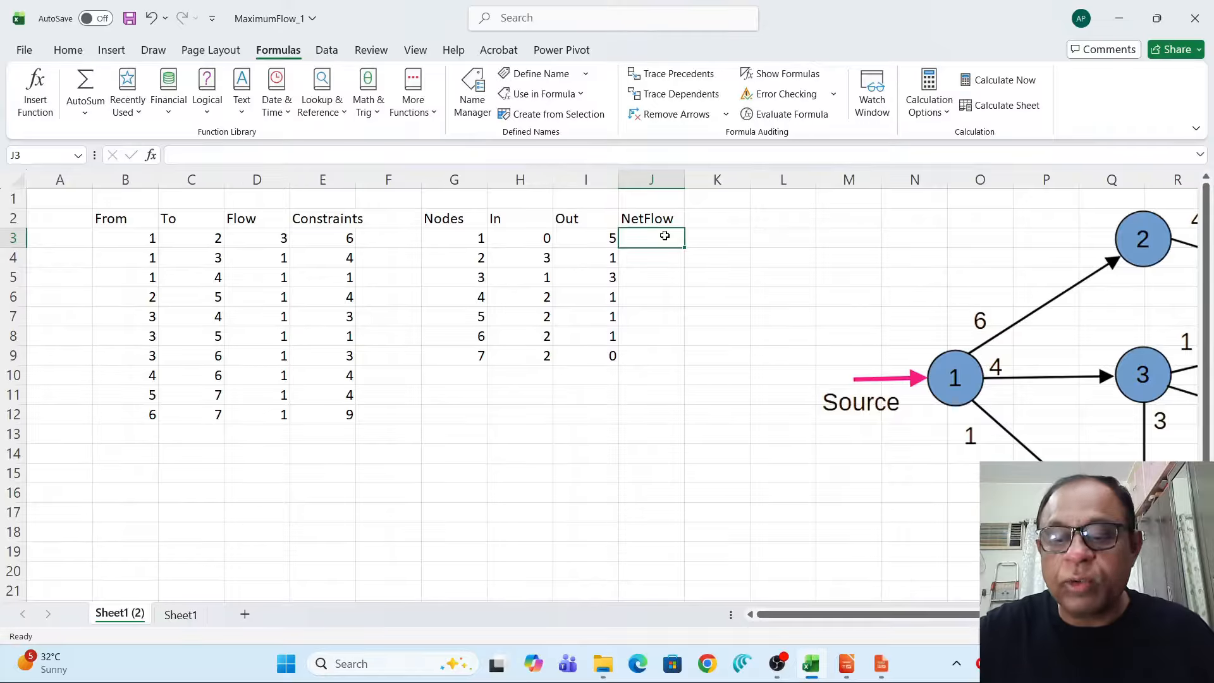
# Enter a NetFlow formula for node 1 as Out minus In (=I3-H3) and copy it down for nodes 2 through 7.
pyautogui.write('=')
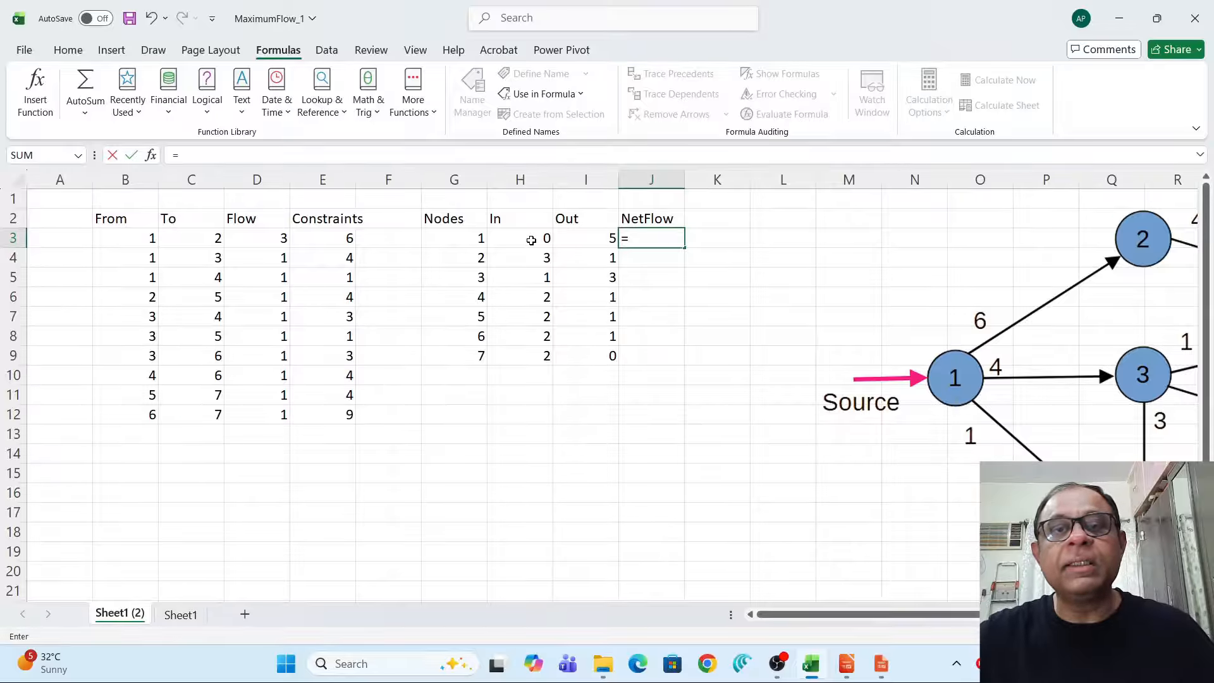
pyautogui.click(572, 243)
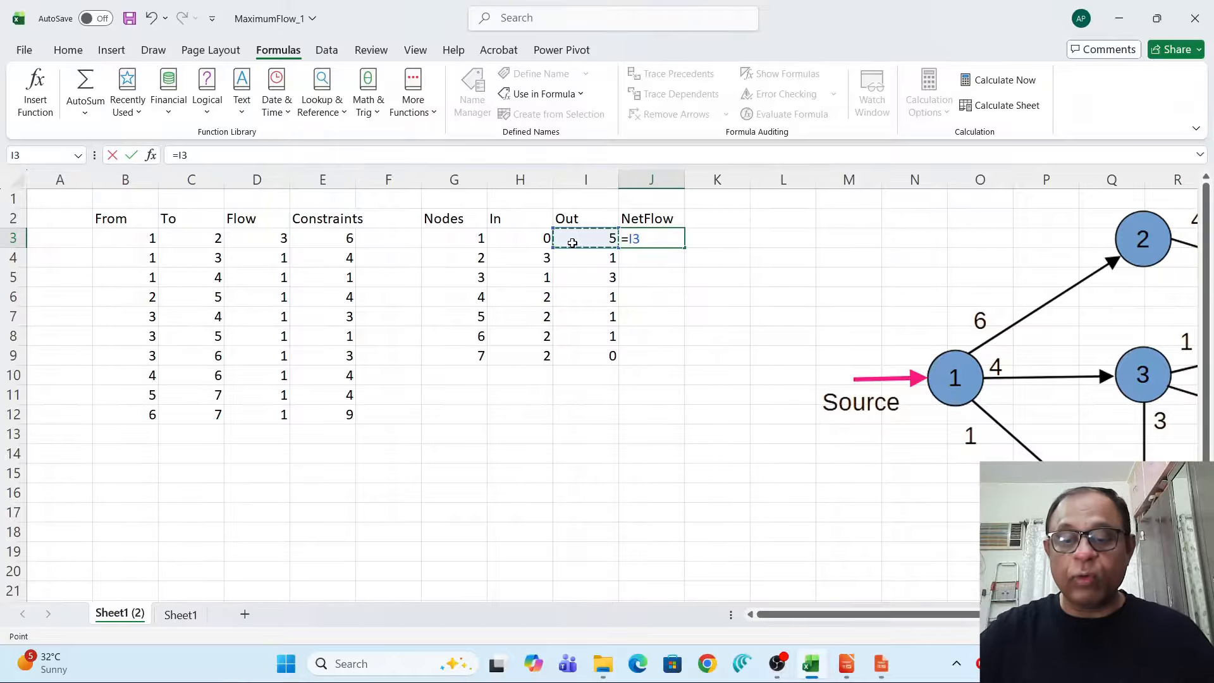
pyautogui.write('-')
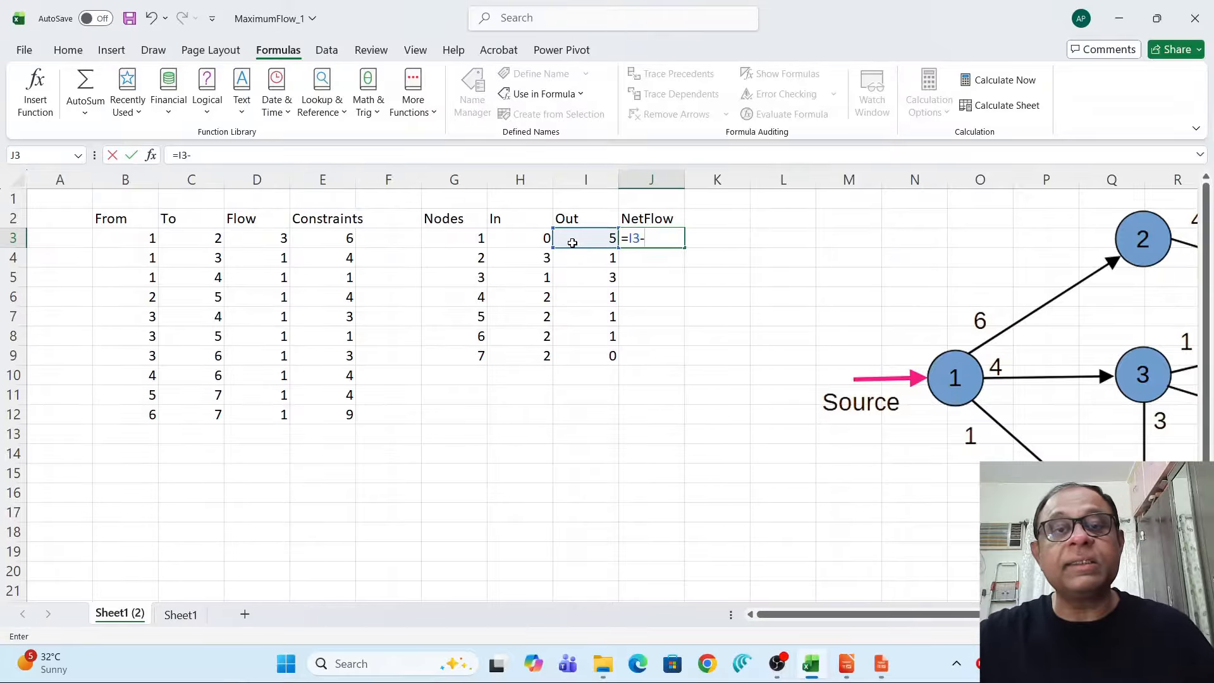
pyautogui.click(516, 243)
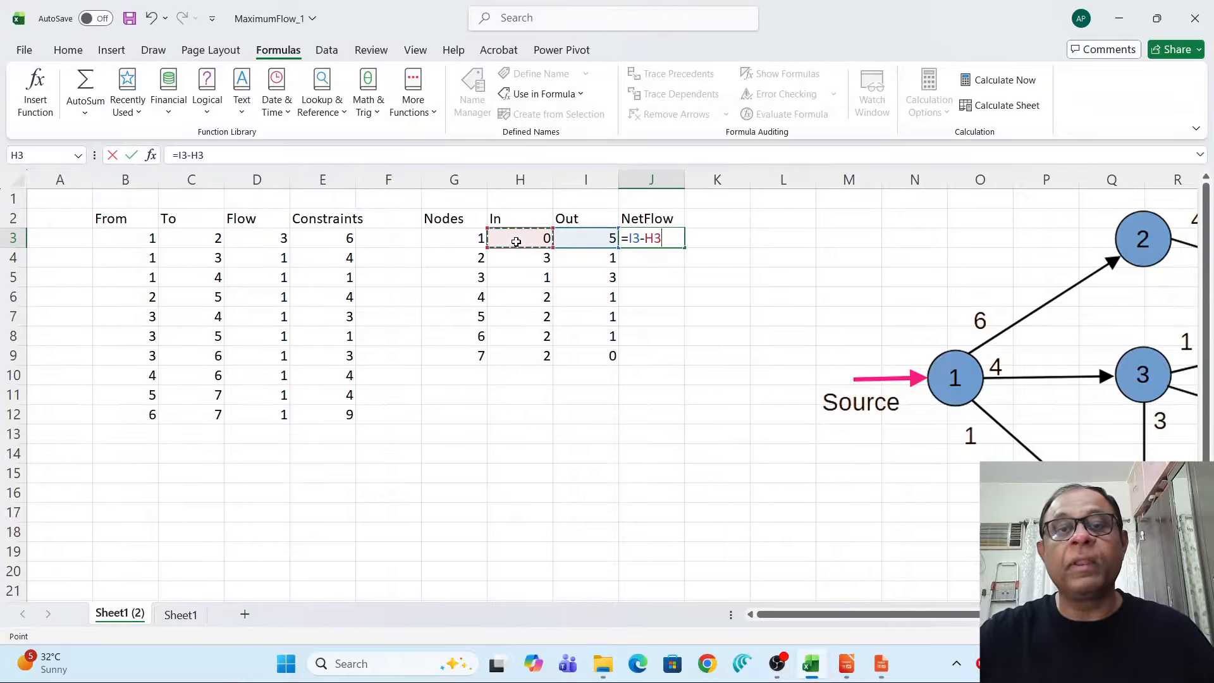
pyautogui.press('Return')
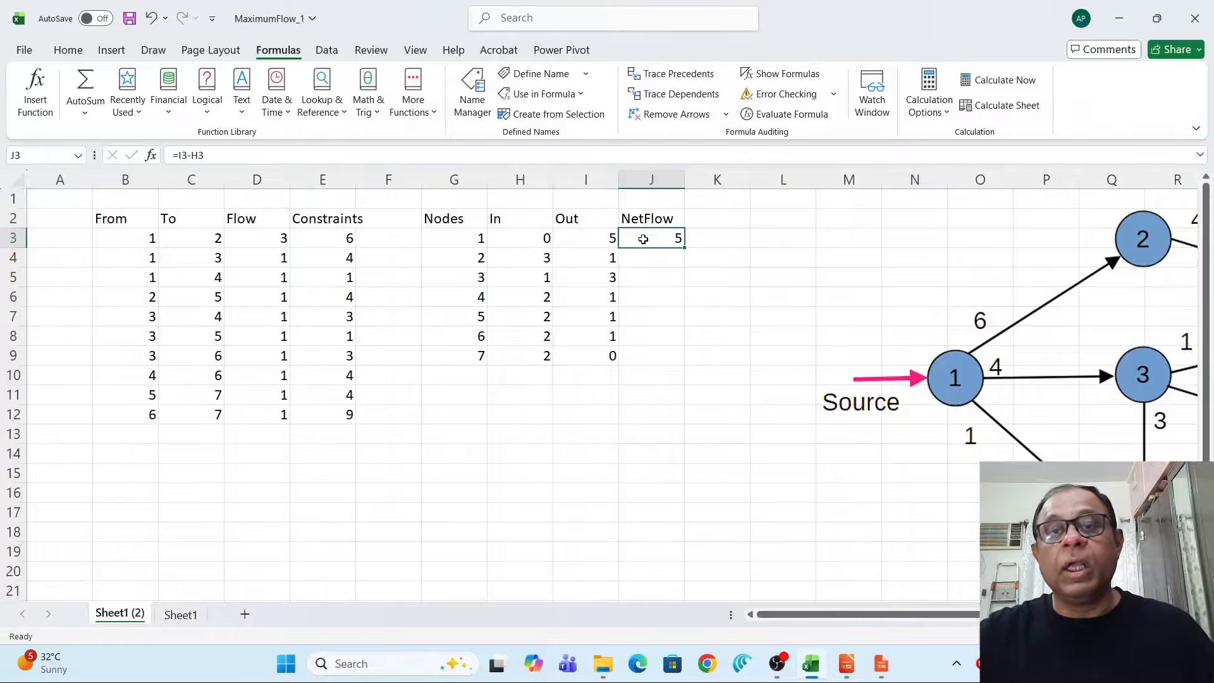
pyautogui.click(645, 242)
pyautogui.moveTo(685, 250); pyautogui.dragTo(683, 366)
pyautogui.click(668, 415)
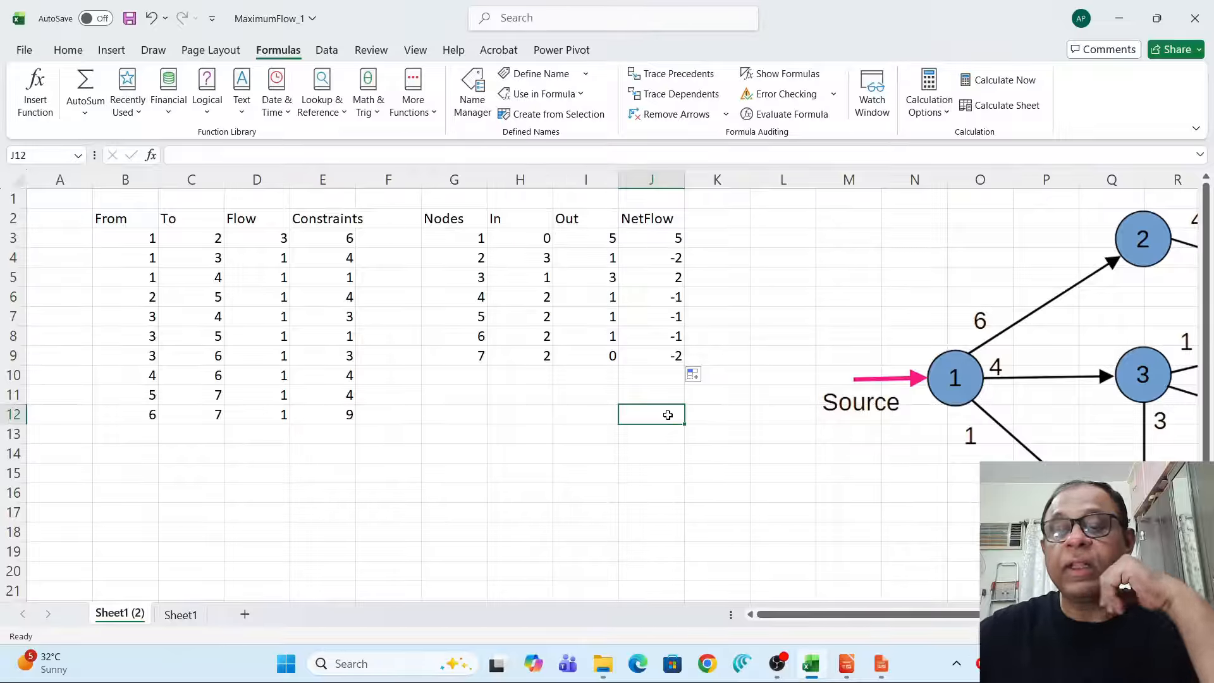
# Enter 0 as the required net flow for nodes 2 through 6 in the next column.
pyautogui.moveTo(843, 618); pyautogui.dragTo(902, 618)
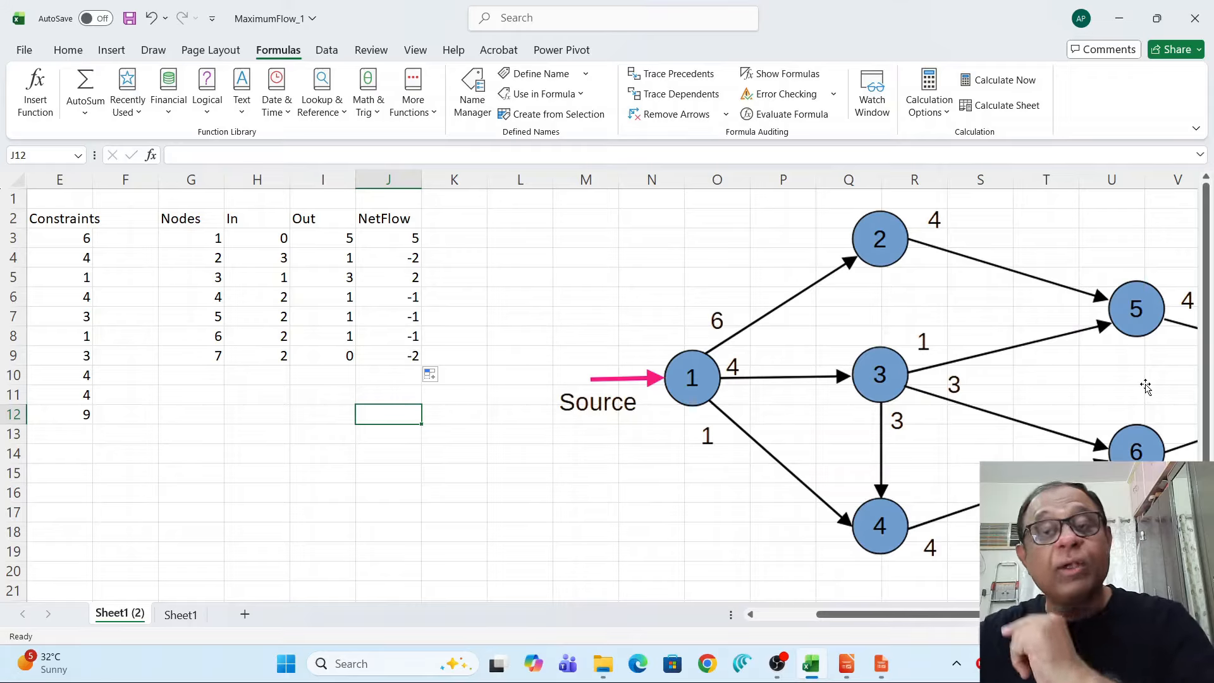
pyautogui.click(438, 258)
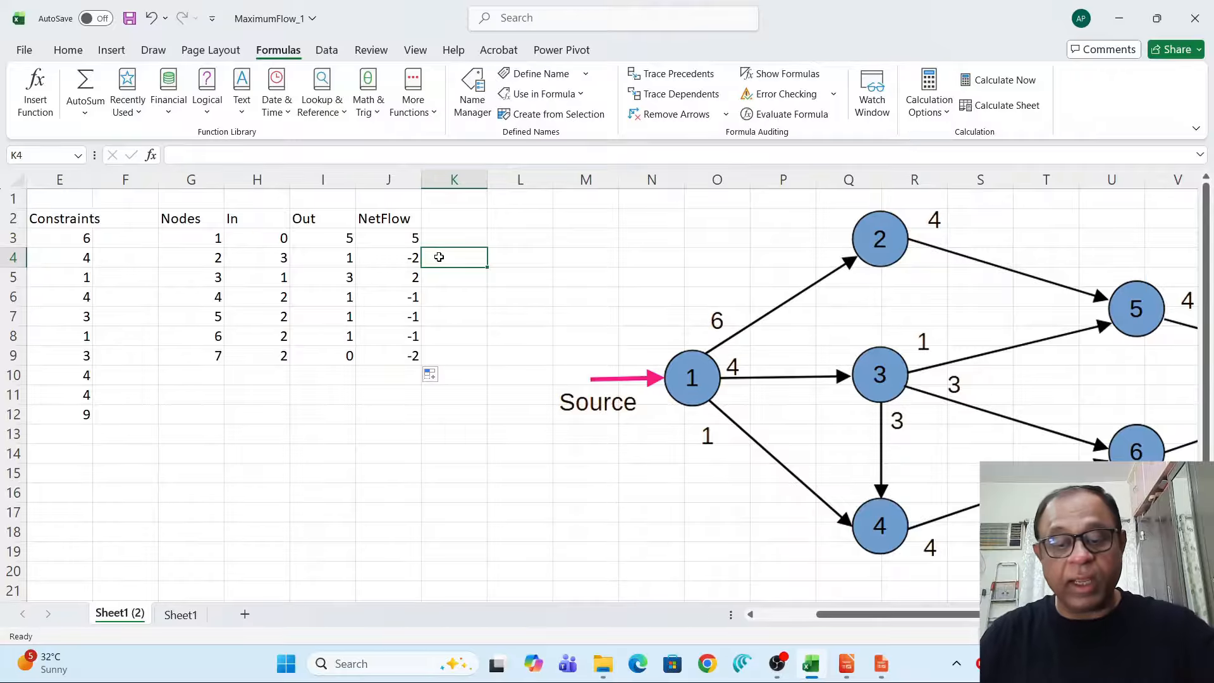
pyautogui.write('0')
pyautogui.press('Return')
pyautogui.write('0')
pyautogui.press('Return')
pyautogui.write('0')
pyautogui.press('Return')
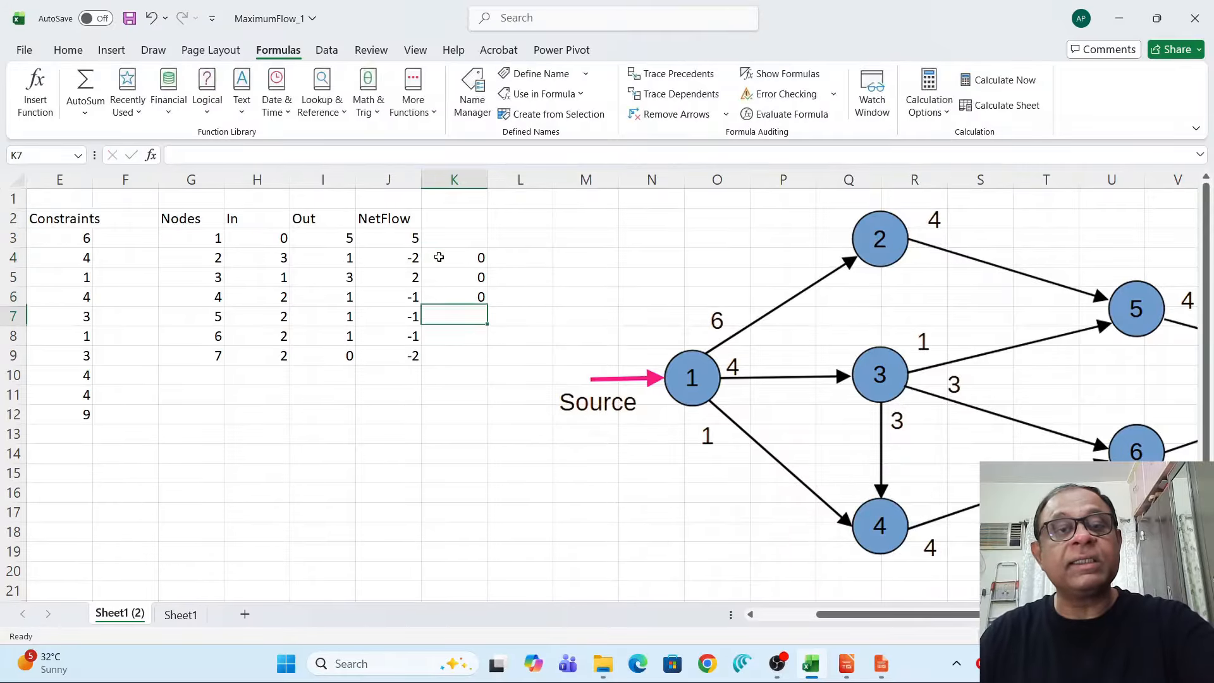
pyautogui.write('0')
pyautogui.press('Return')
pyautogui.write('0')
pyautogui.press('Return')
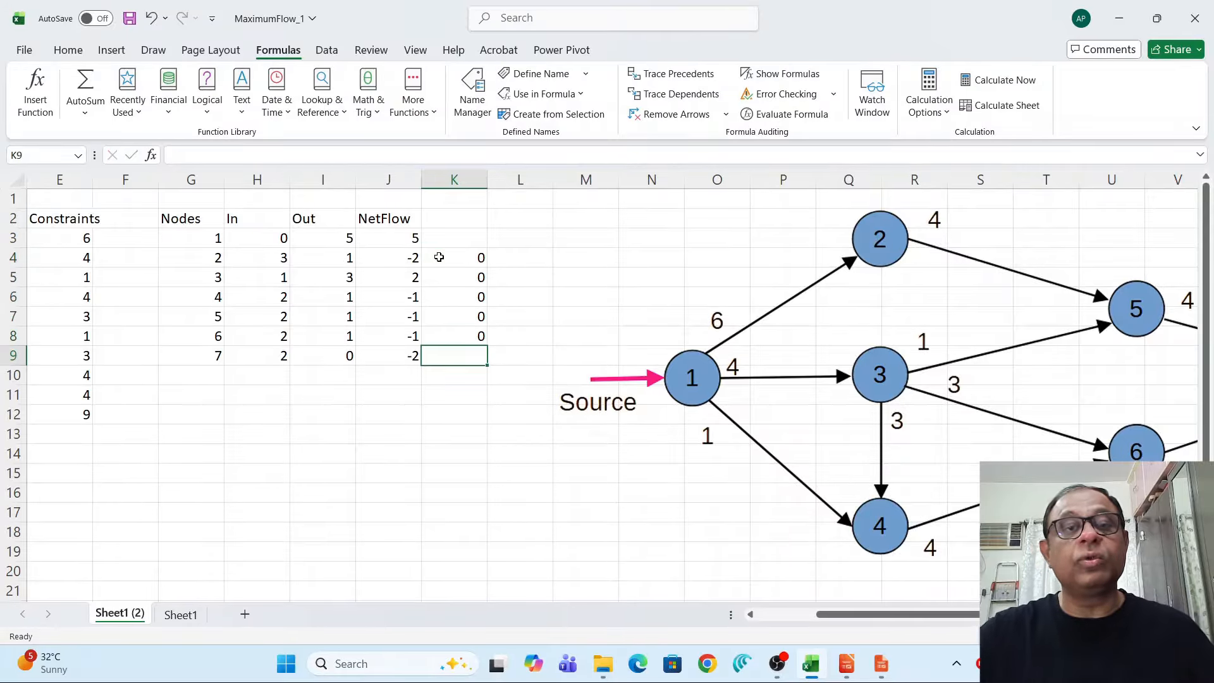
# Label that required net flow column NetFlConst.
pyautogui.click(443, 220)
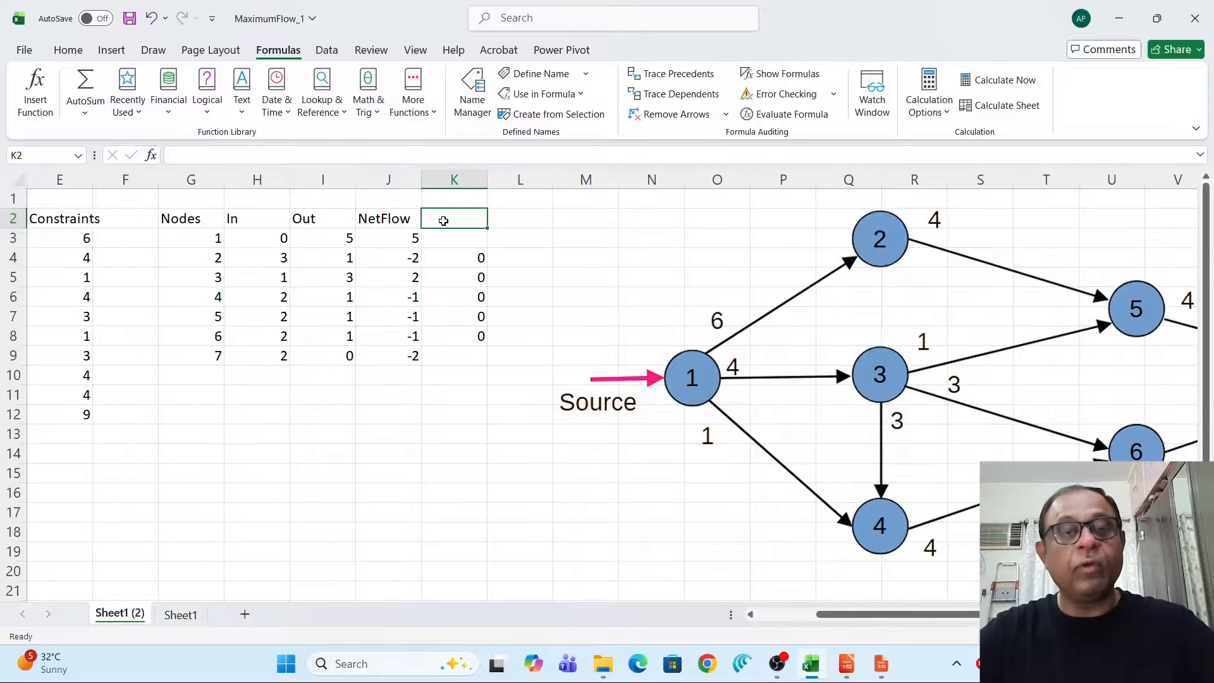
pyautogui.write('NetFl')
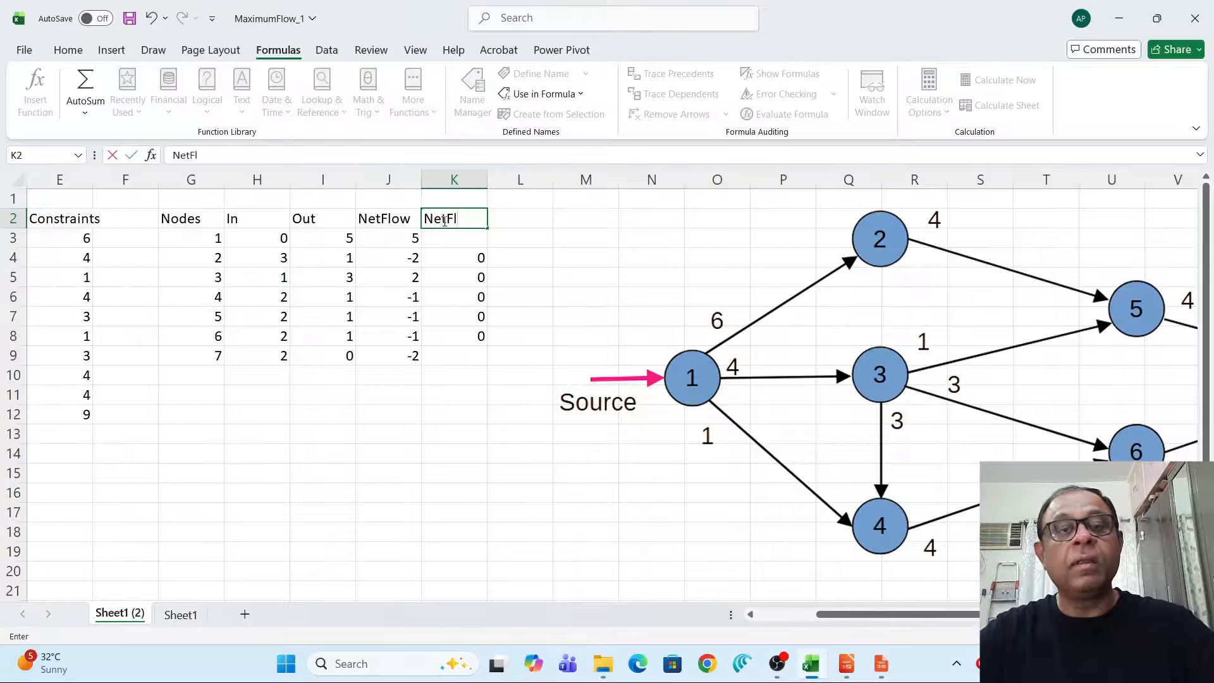
pyautogui.write('Const')
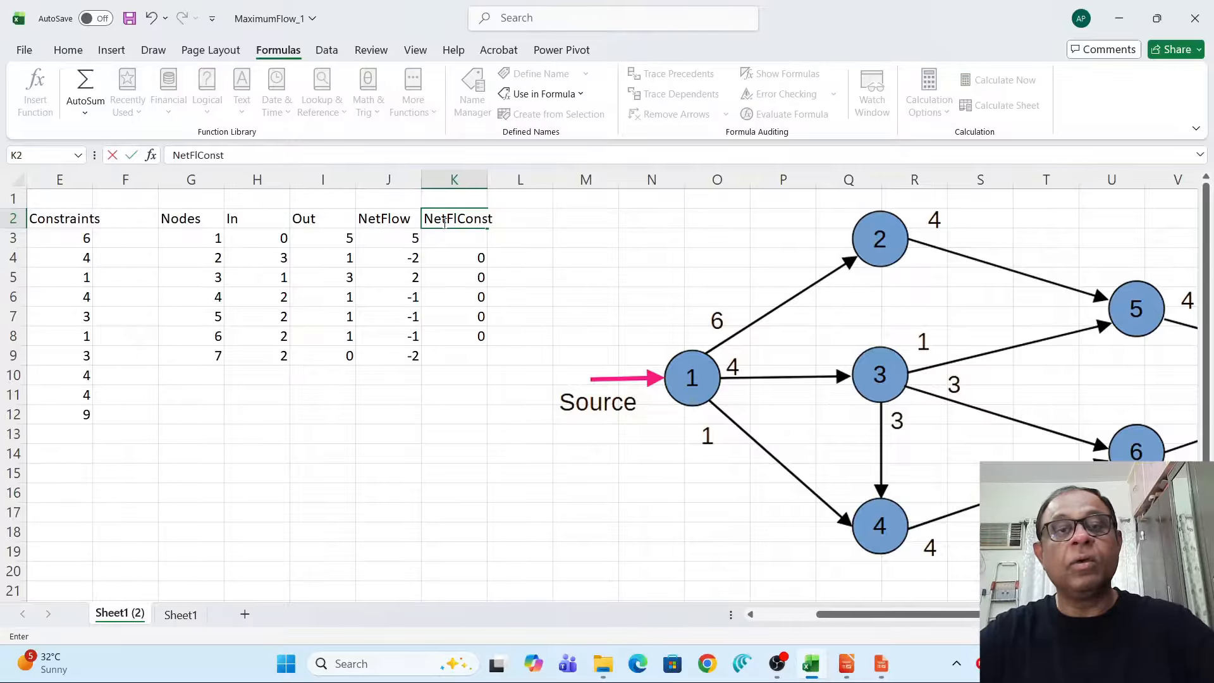
pyautogui.press('Return')
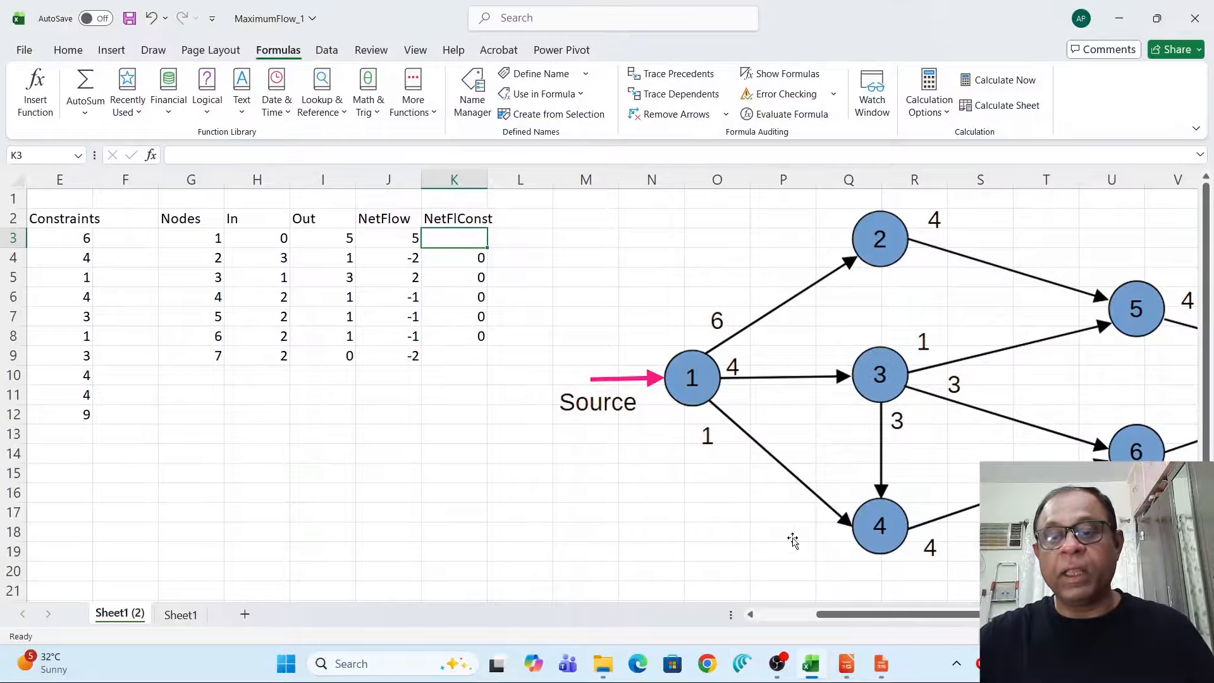
# Open Solver and set the objective to maximize node 1's NetFlow cell J3.
pyautogui.moveTo(859, 618); pyautogui.dragTo(800, 621)
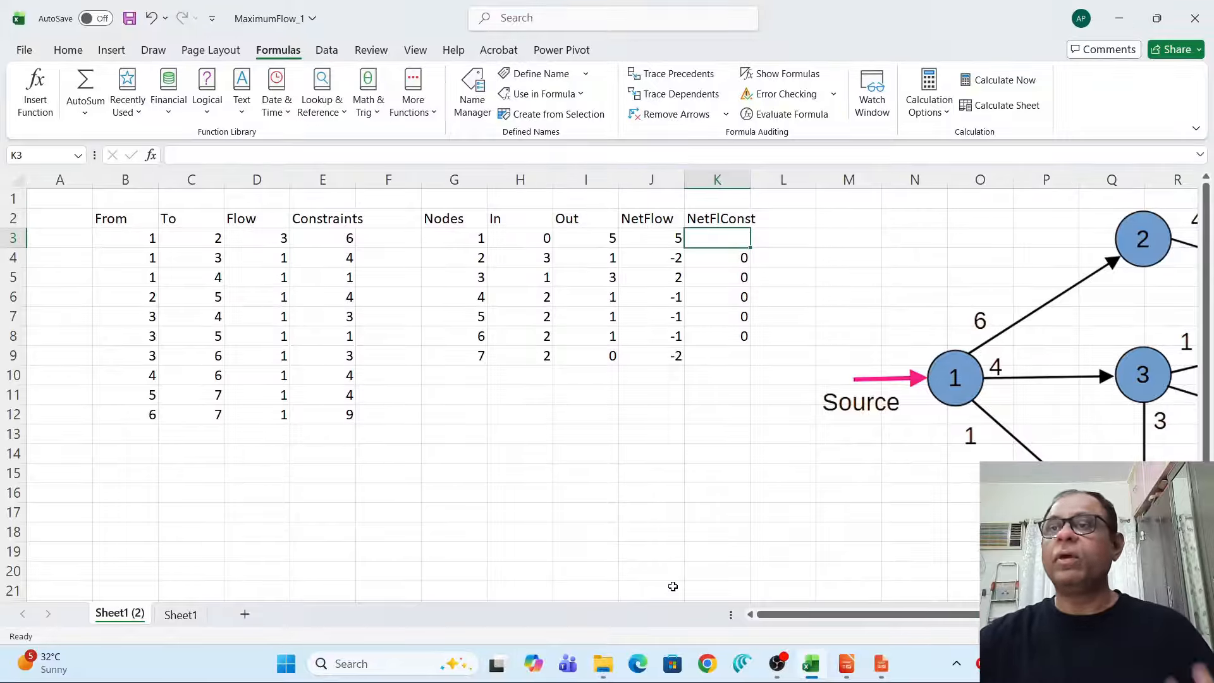
pyautogui.click(327, 50)
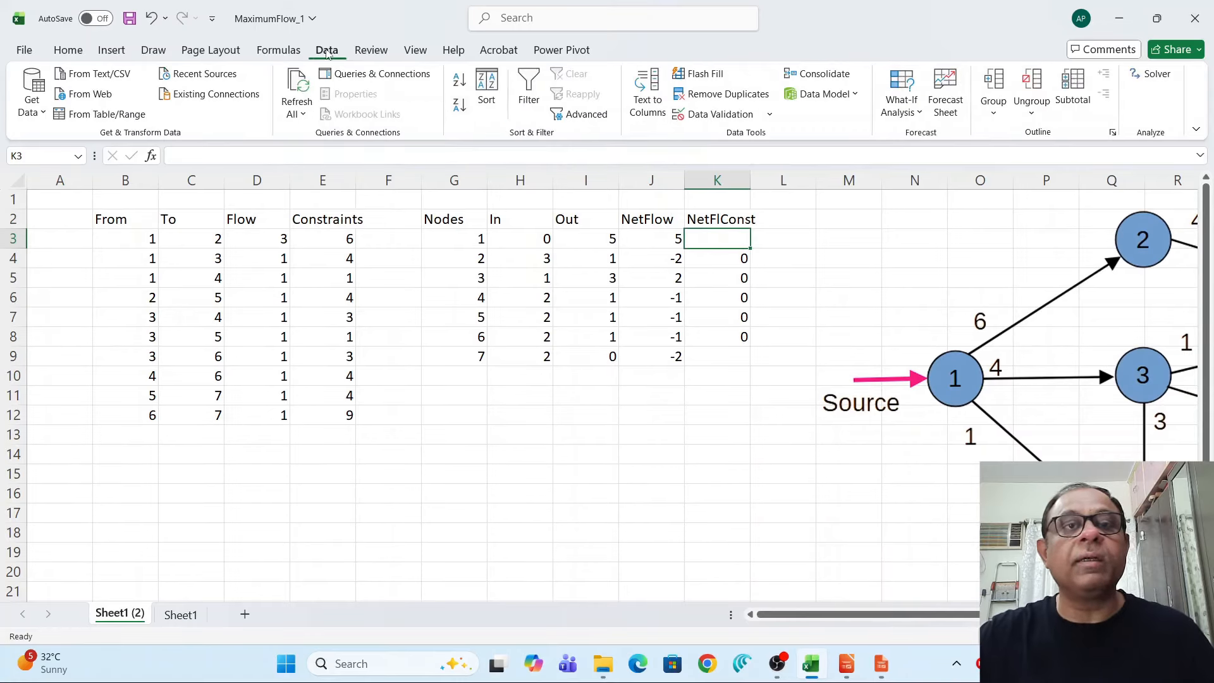
pyautogui.click(1155, 75)
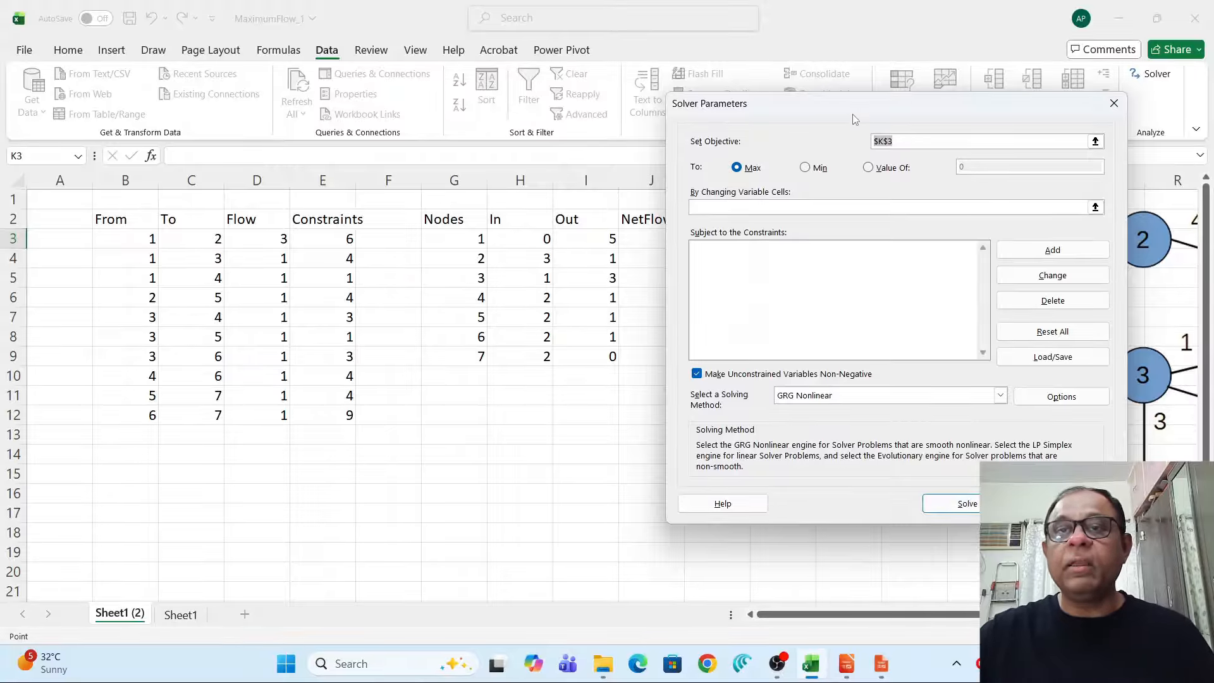
pyautogui.moveTo(852, 114); pyautogui.dragTo(893, 350)
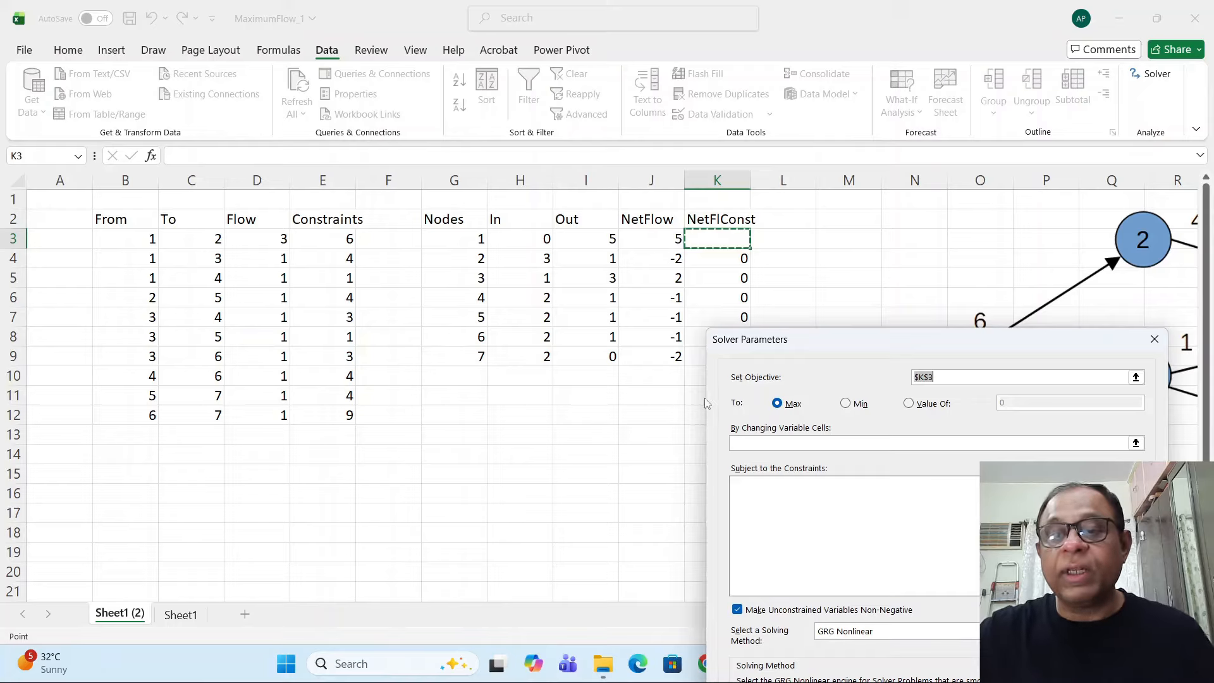
pyautogui.moveTo(866, 353); pyautogui.dragTo(891, 250)
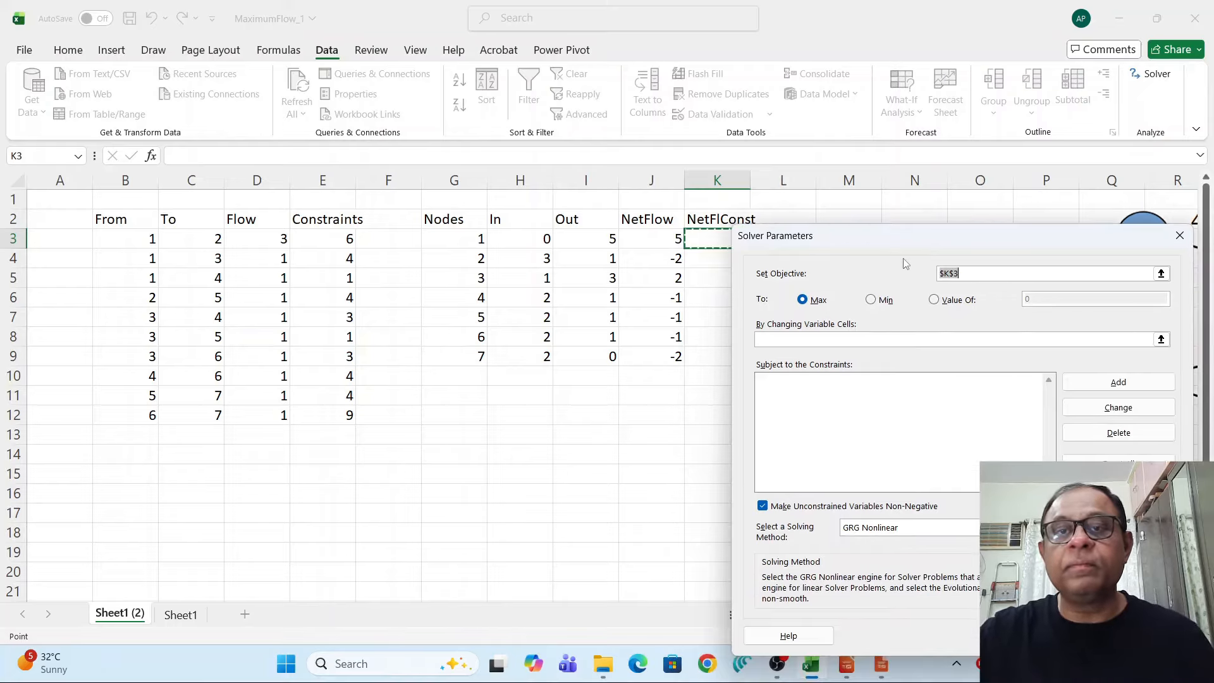
pyautogui.click(645, 239)
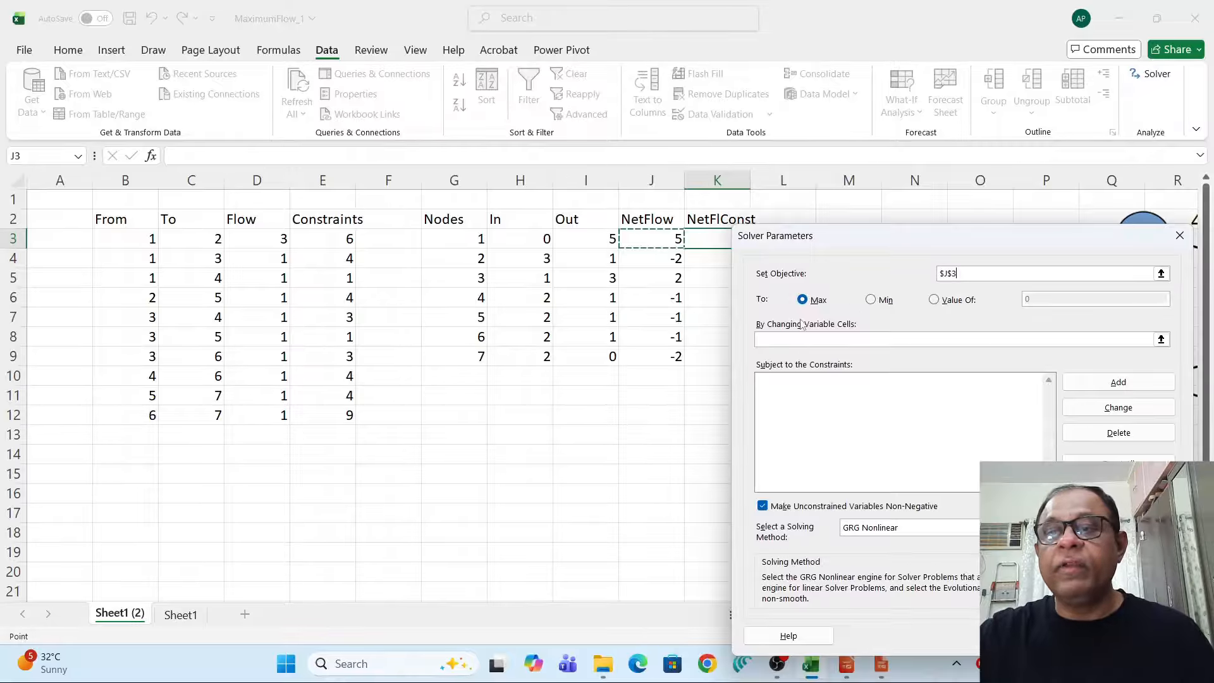
# Set the Solver variable cells to the Flow range D3:D12.
pyautogui.click(1161, 340)
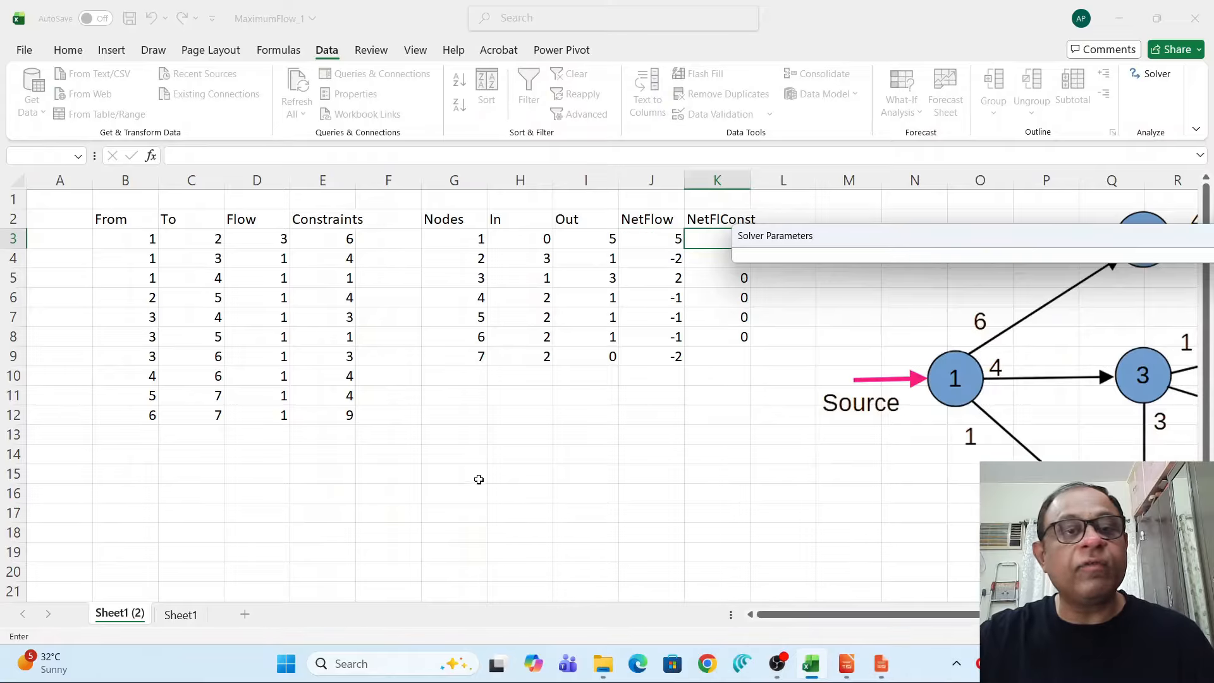
pyautogui.moveTo(263, 238); pyautogui.dragTo(282, 416)
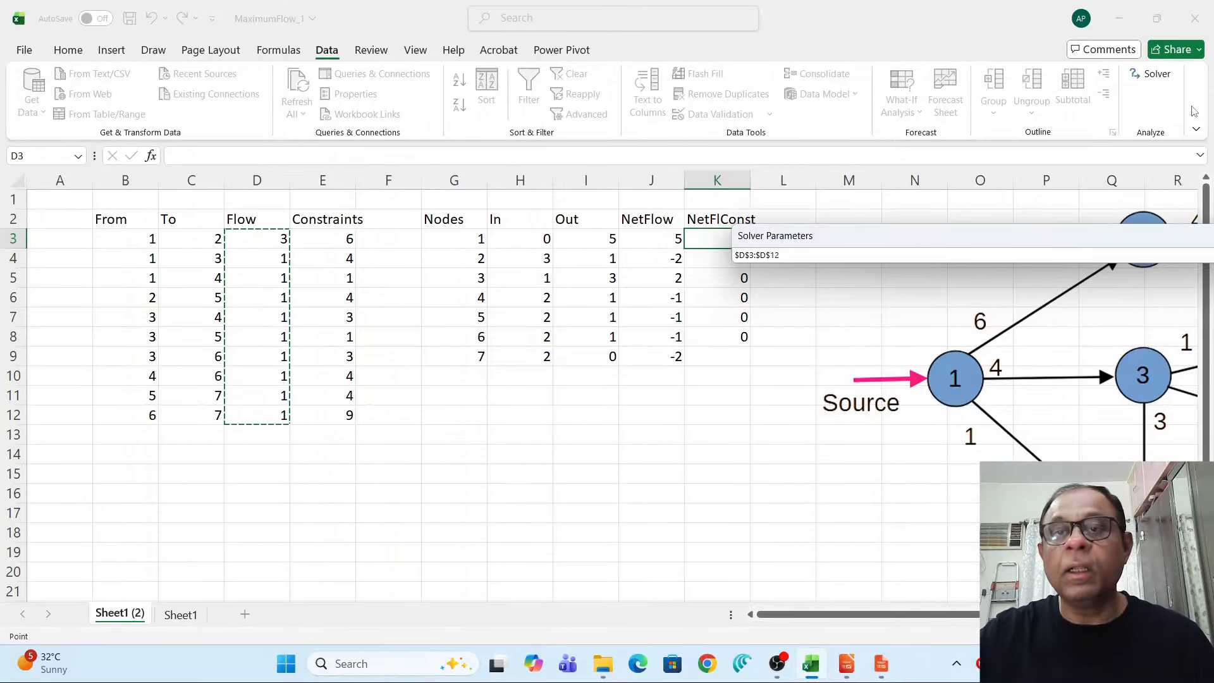
pyautogui.moveTo(1082, 241); pyautogui.dragTo(916, 183)
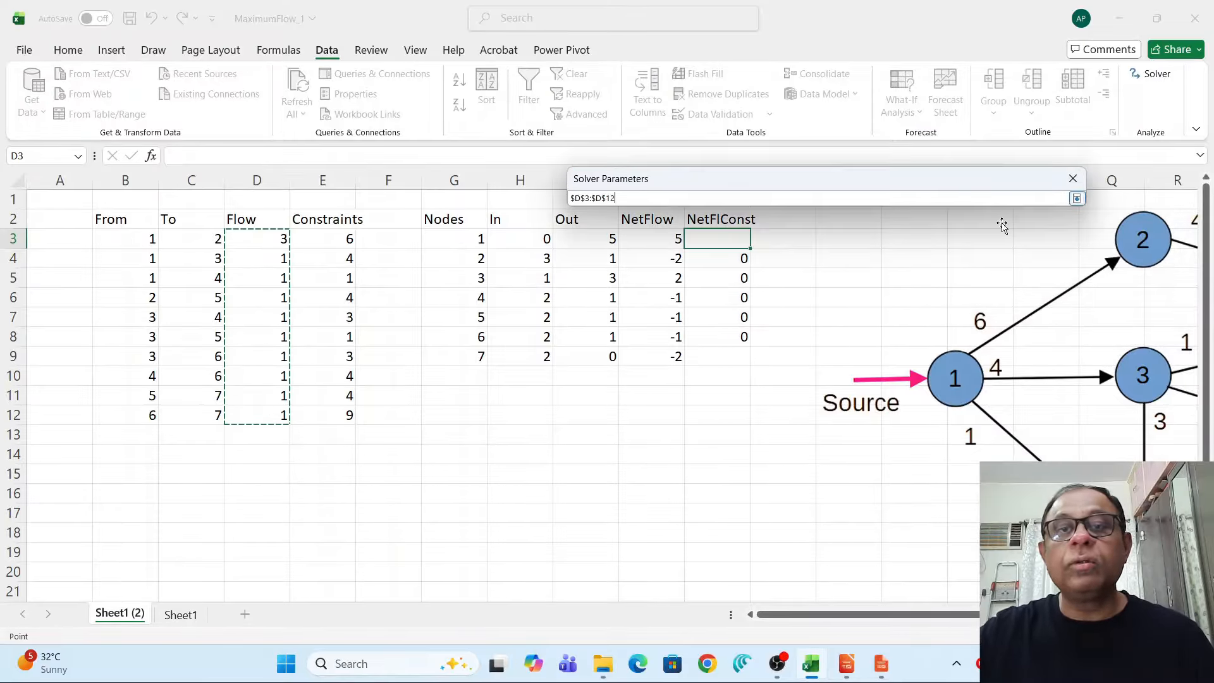
pyautogui.click(1077, 199)
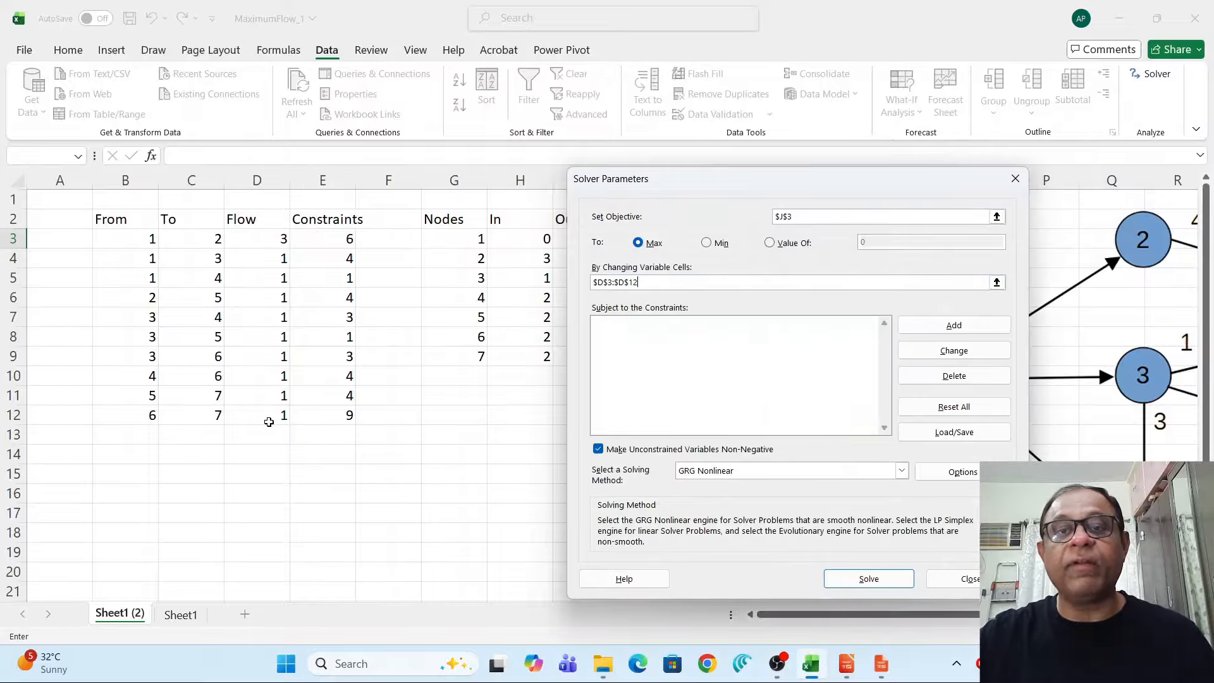
# Add a Solver constraint that the flows D3:D12 are less than or equal to the capacities E3:E12.
pyautogui.click(955, 327)
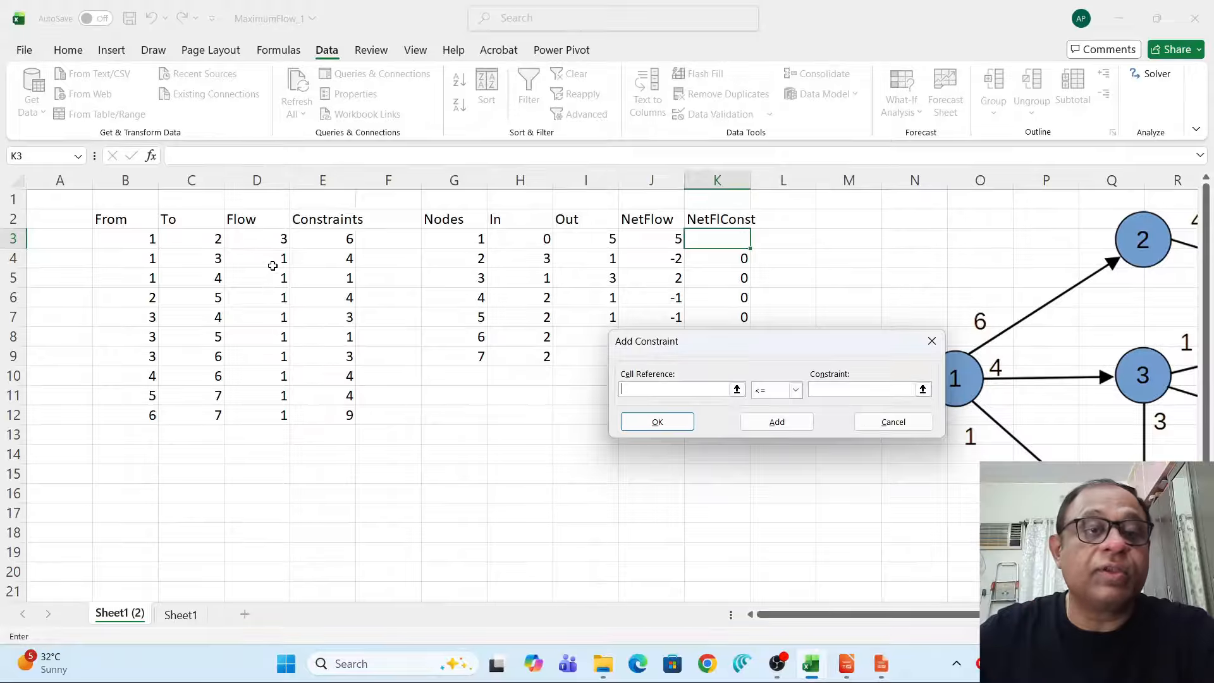
pyautogui.moveTo(274, 238); pyautogui.dragTo(285, 409)
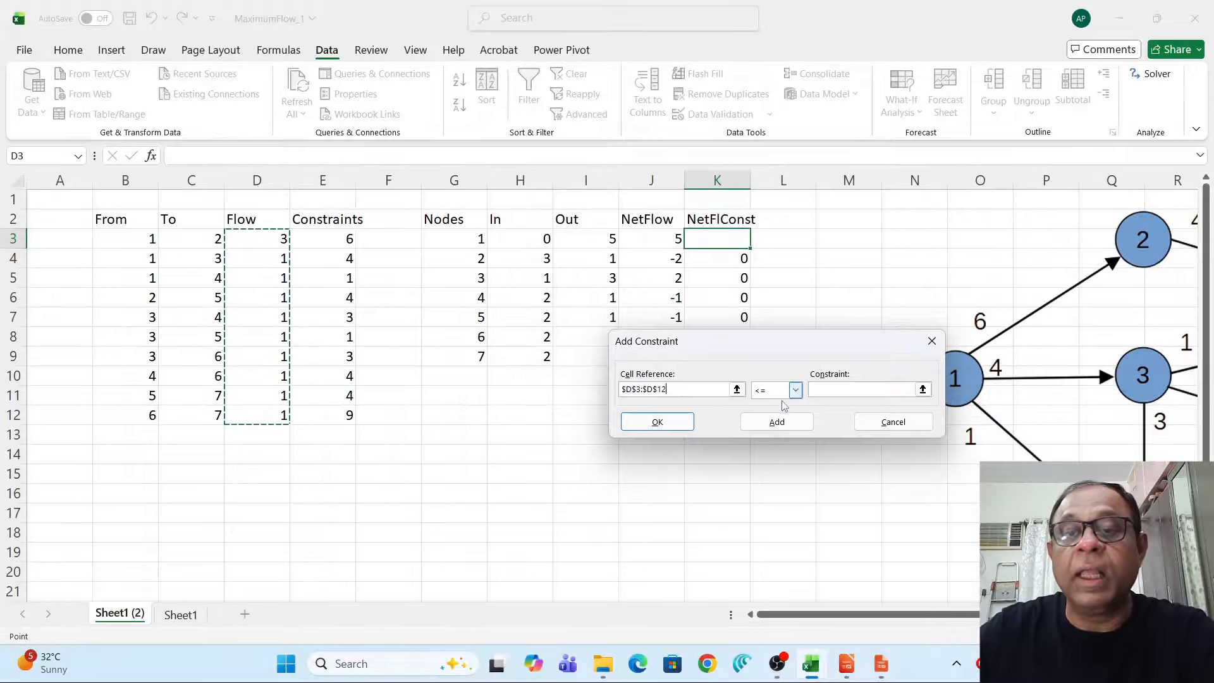
pyautogui.click(796, 391)
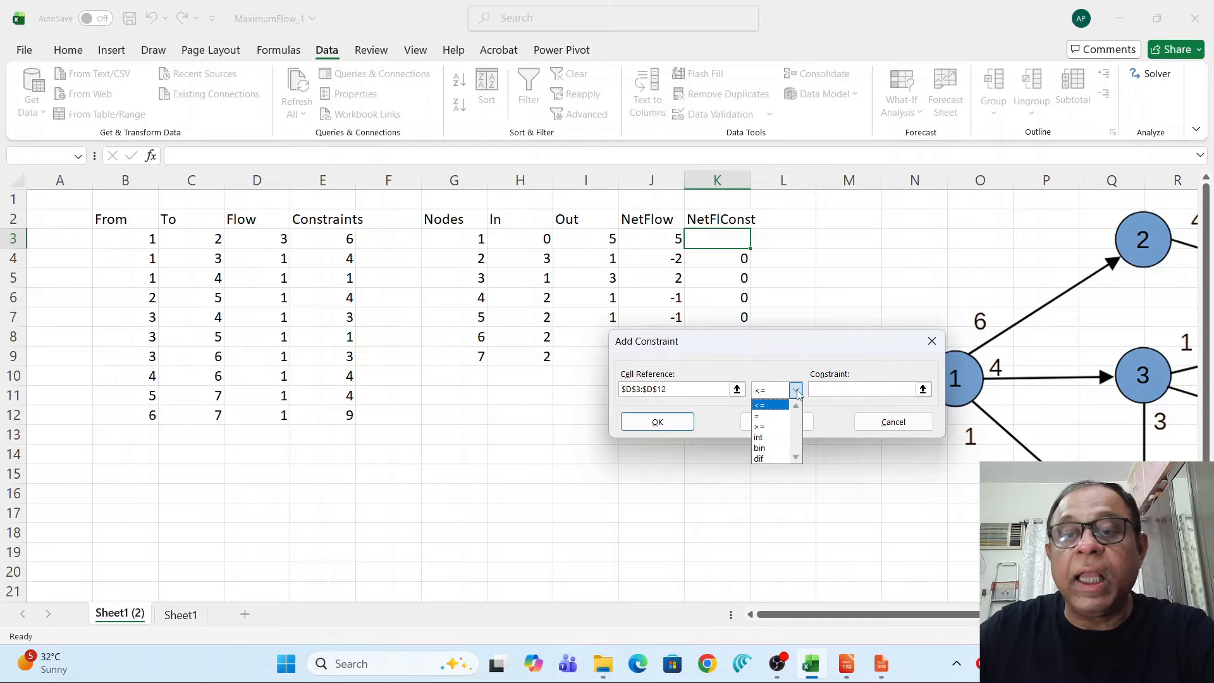
pyautogui.click(768, 406)
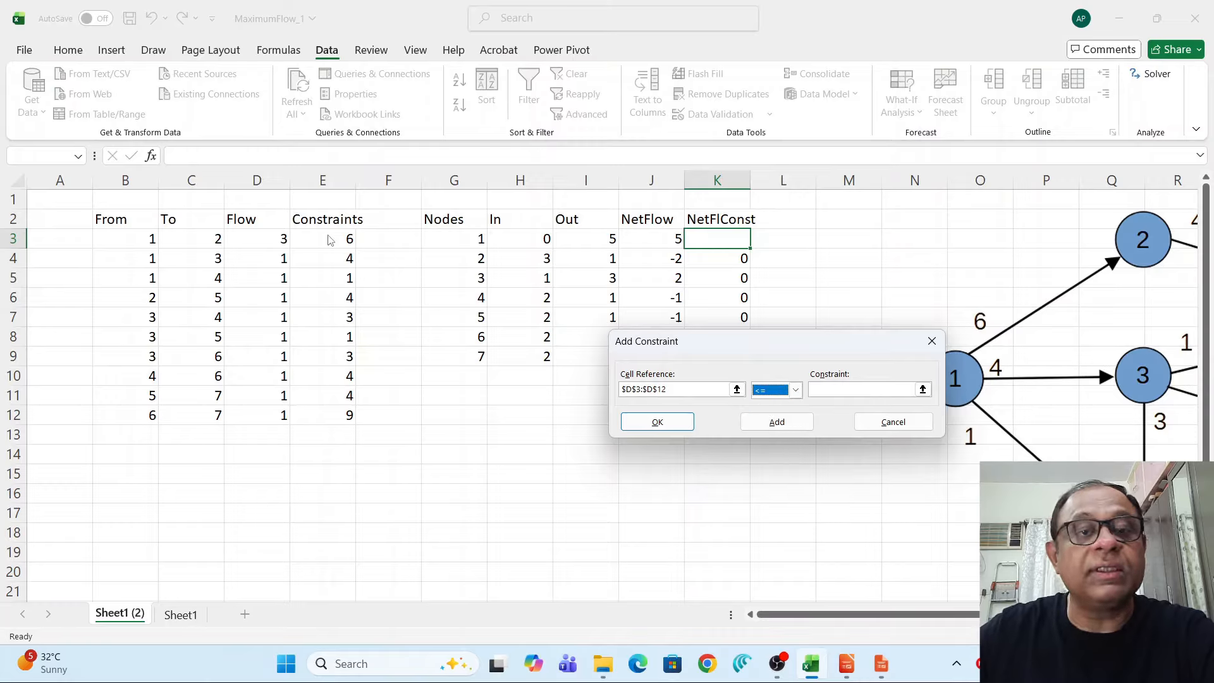
pyautogui.press('Tab')
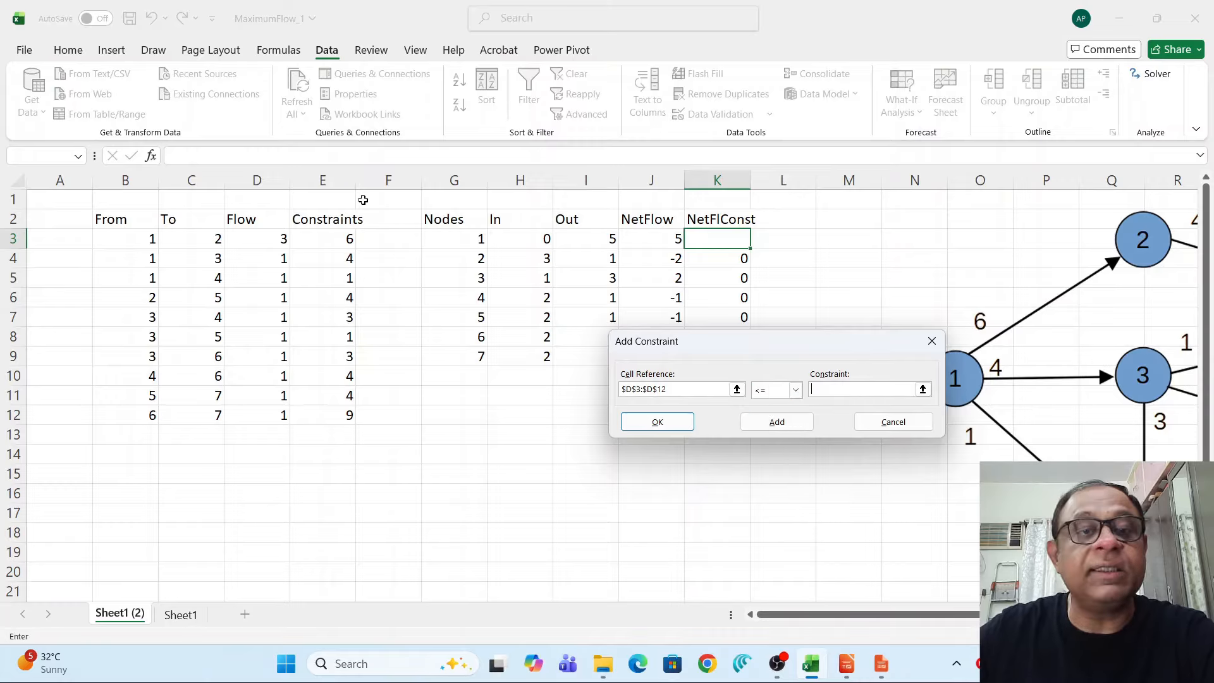
pyautogui.moveTo(337, 234); pyautogui.dragTo(338, 412)
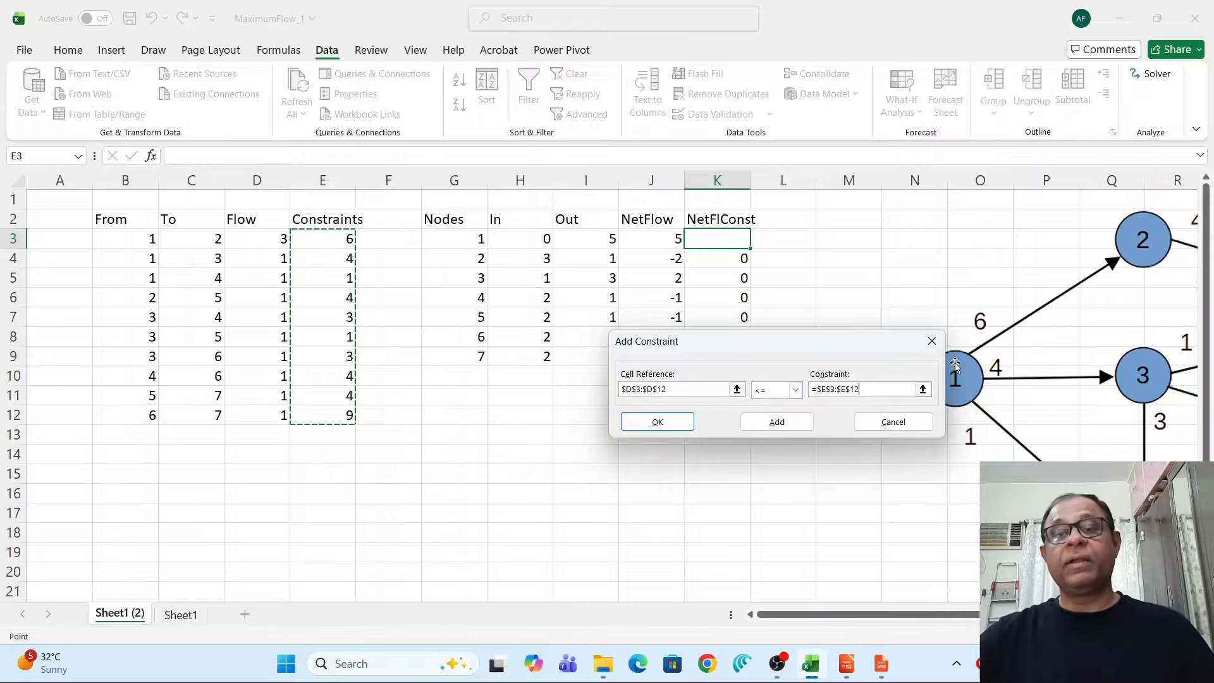
pyautogui.click(777, 422)
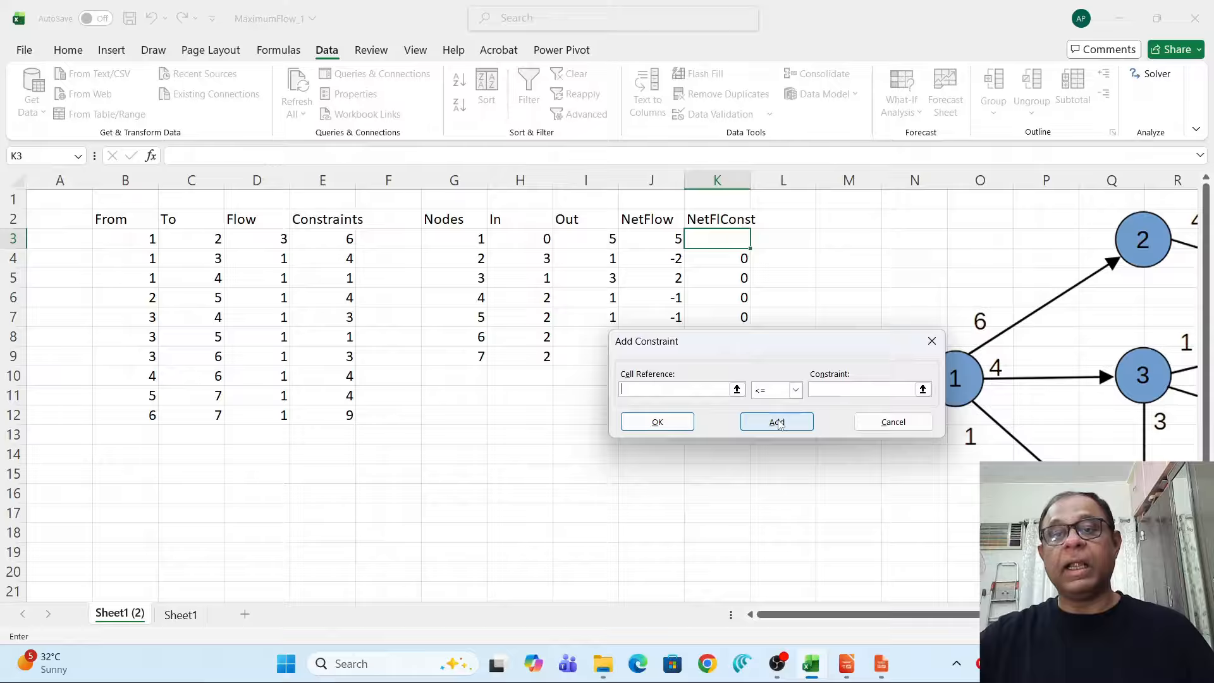
# Add a Solver constraint requiring the net flows of nodes 2–6 (J4:J8) to equal the required values K4:K8.
pyautogui.click(736, 389)
pyautogui.moveTo(845, 341); pyautogui.dragTo(859, 430)
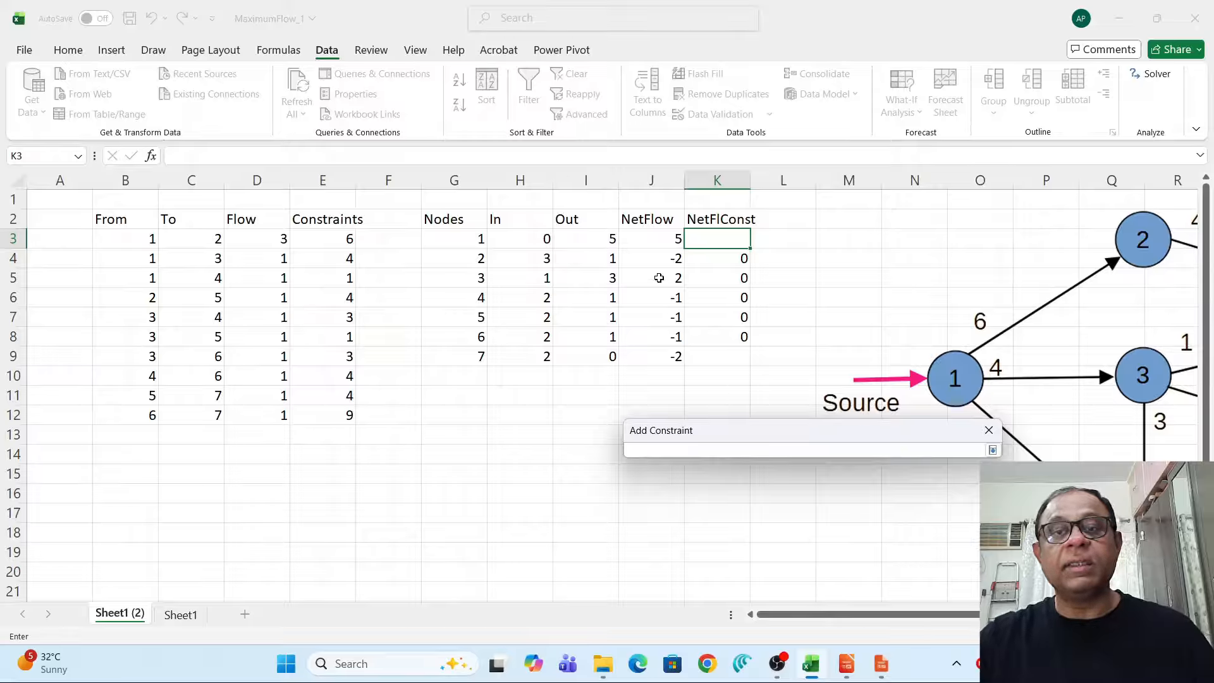
pyautogui.moveTo(647, 260); pyautogui.dragTo(650, 335)
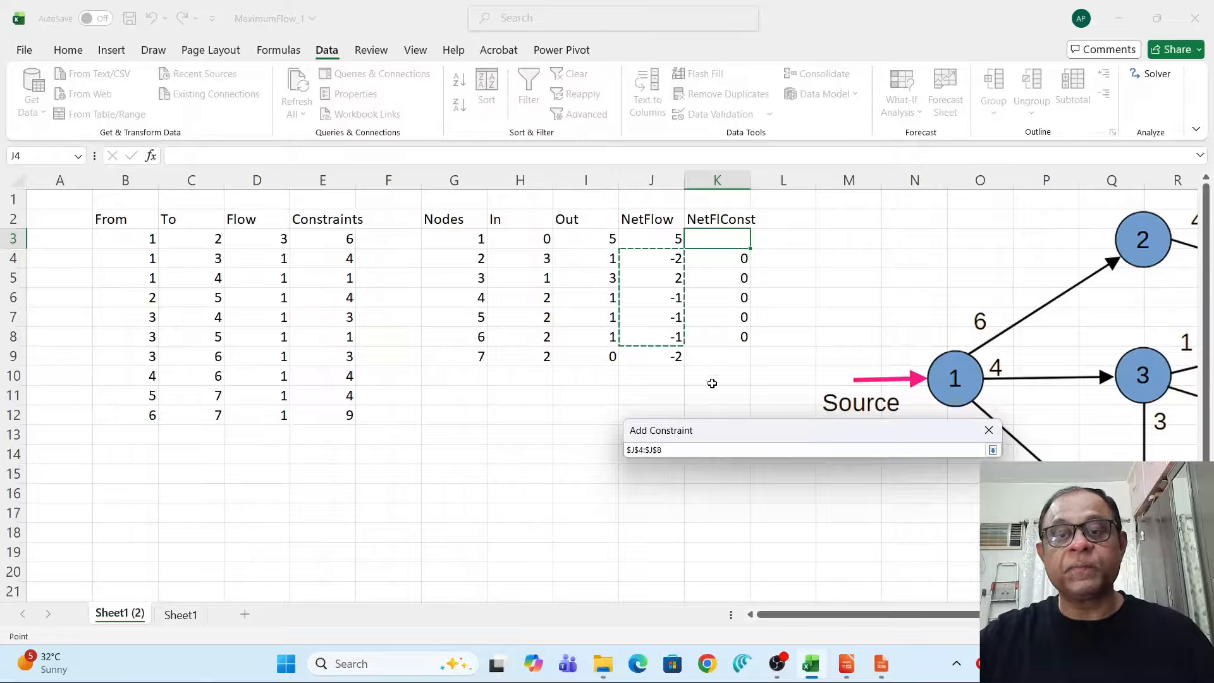
pyautogui.moveTo(741, 435); pyautogui.dragTo(739, 344)
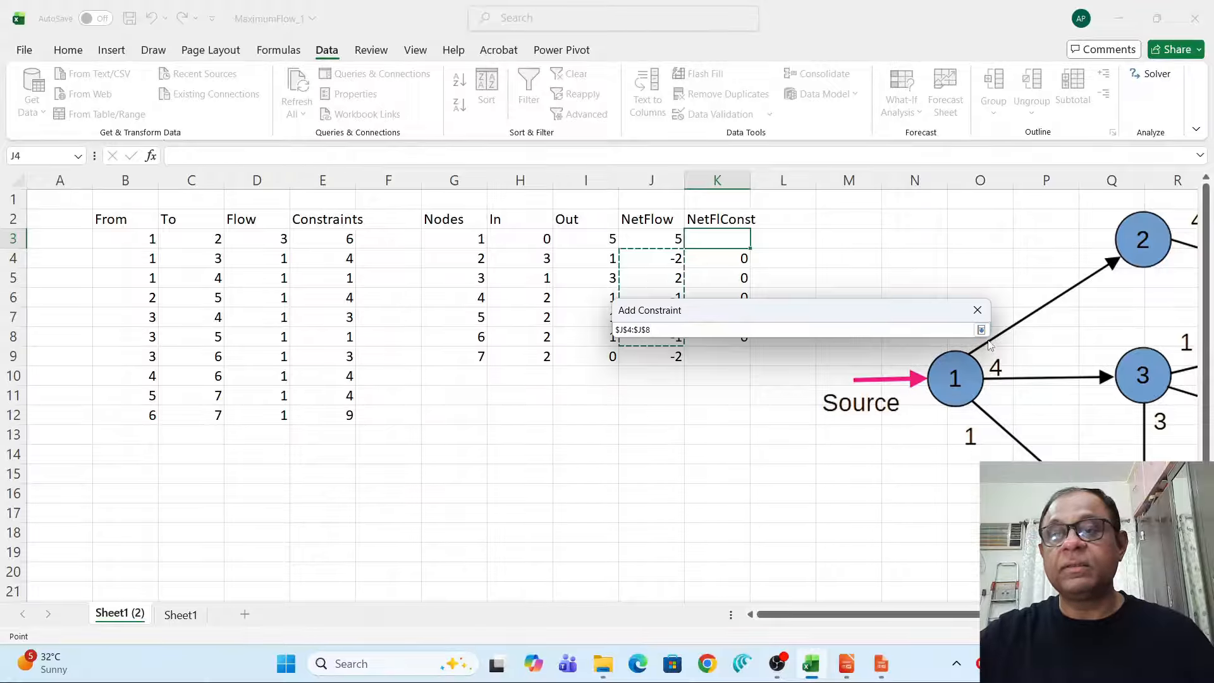
pyautogui.press('Return')
pyautogui.click(798, 360)
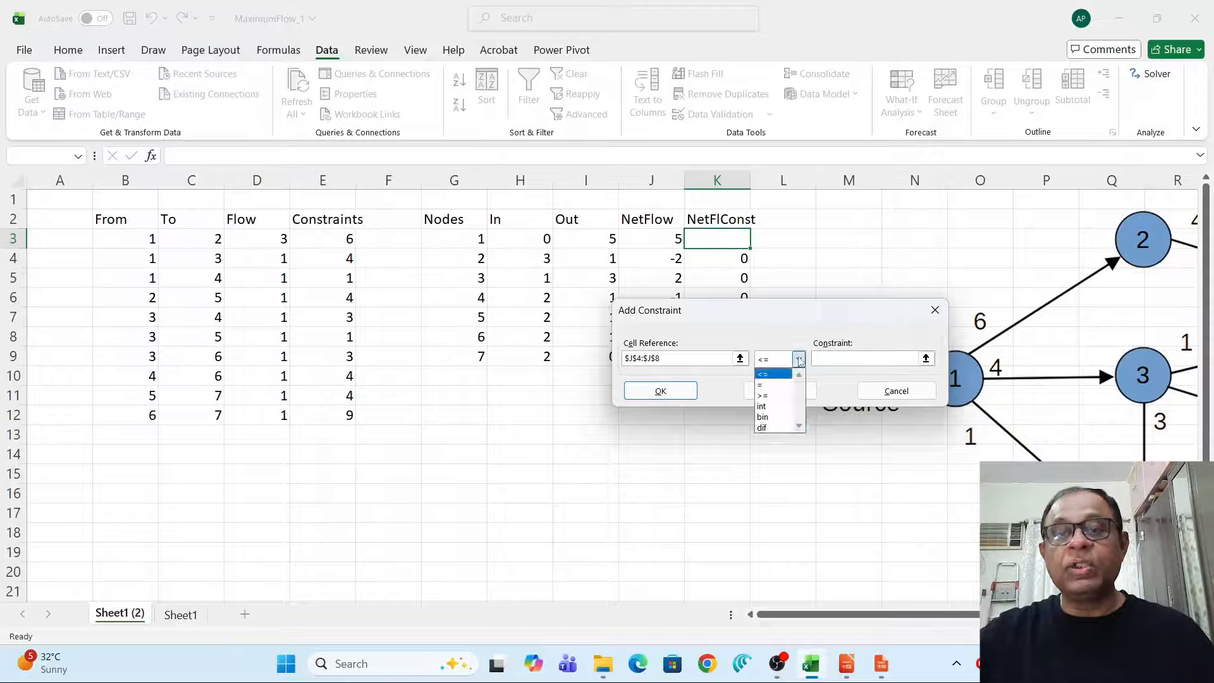
pyautogui.click(773, 386)
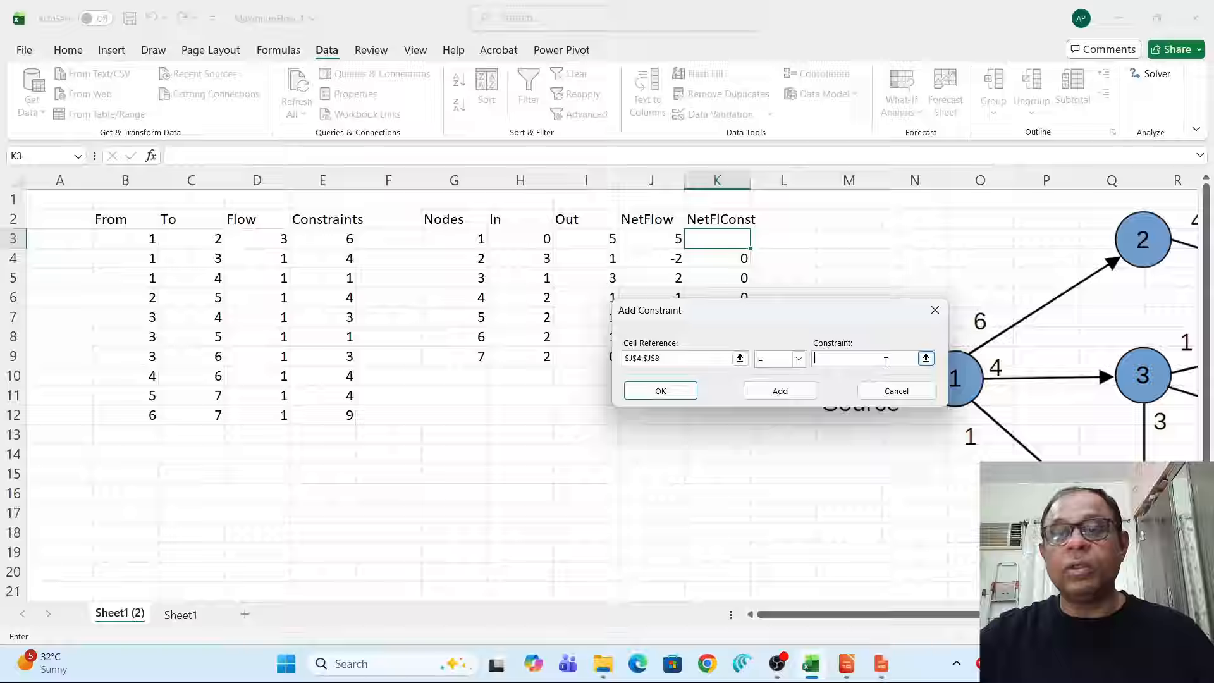
pyautogui.click(926, 358)
pyautogui.moveTo(720, 261); pyautogui.dragTo(721, 330)
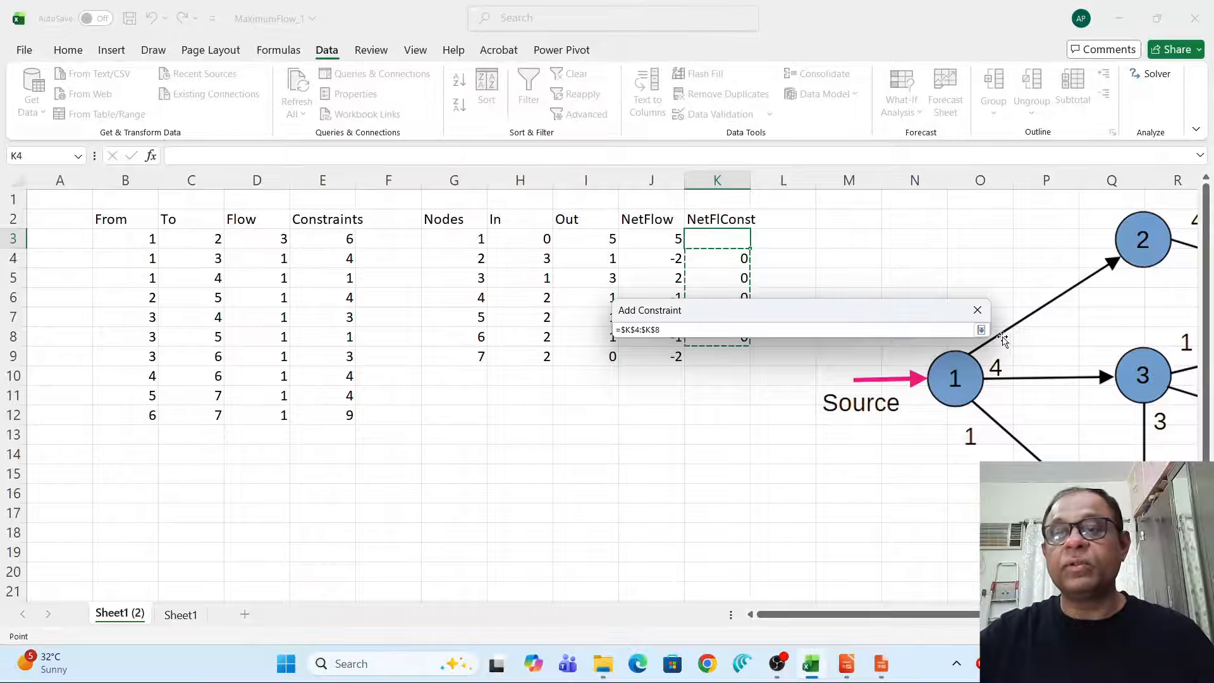
pyautogui.click(981, 330)
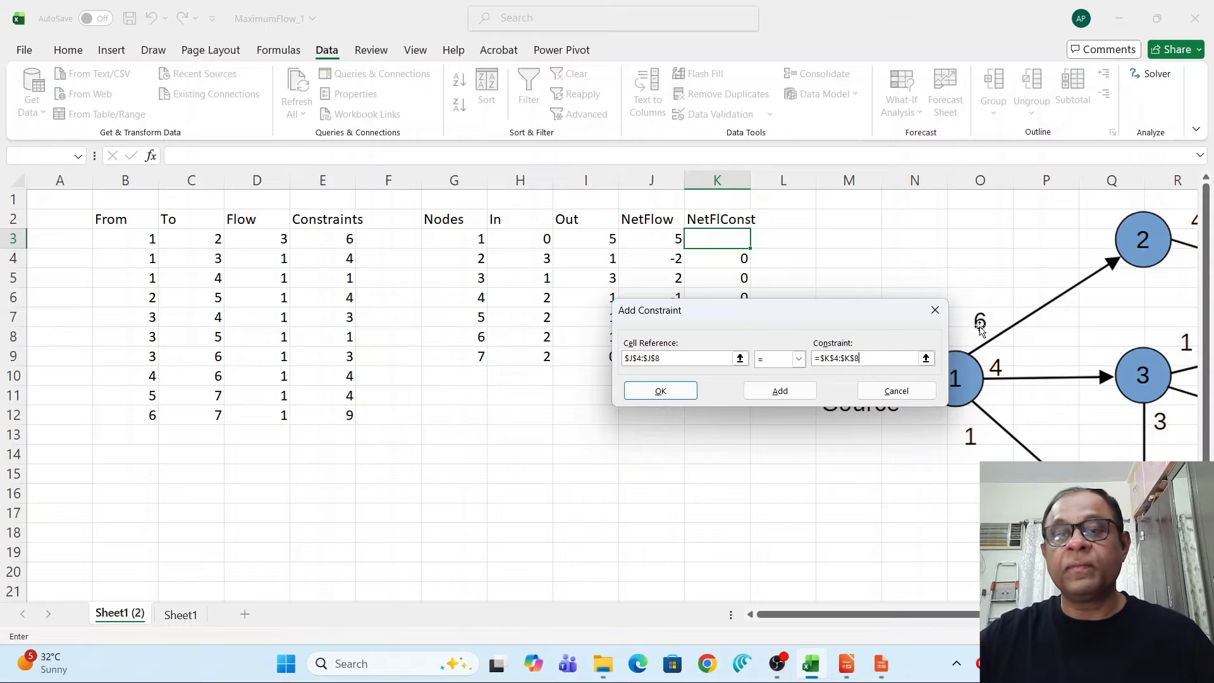
pyautogui.click(779, 391)
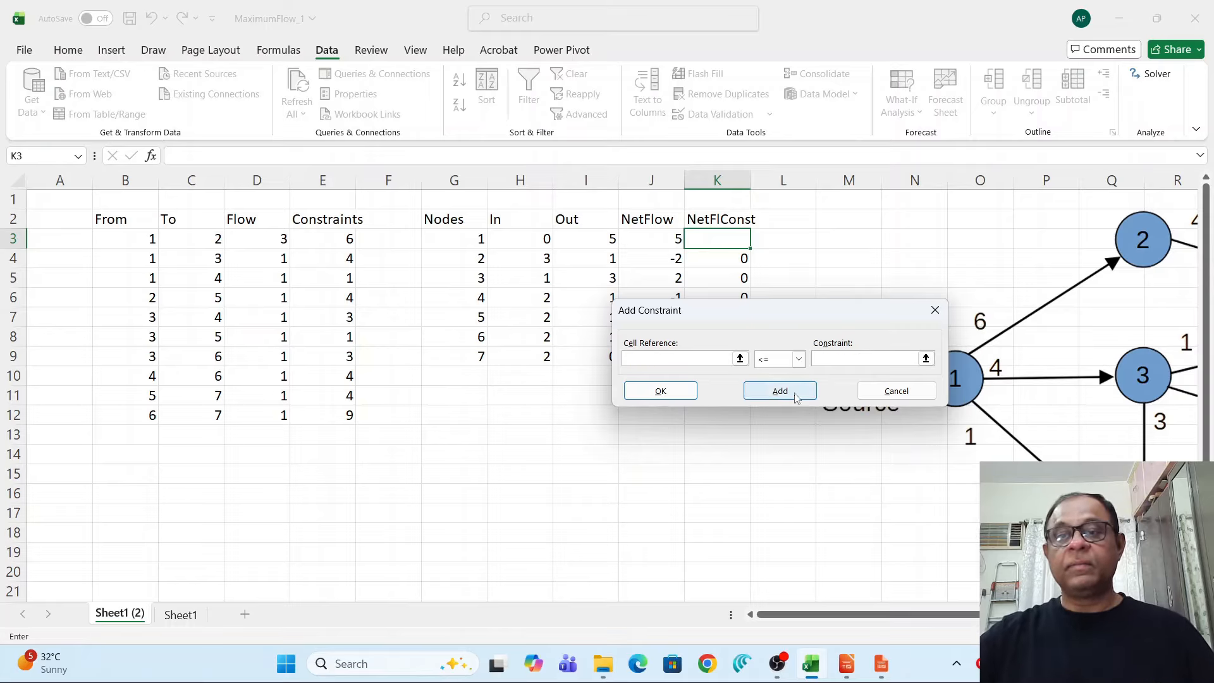
pyautogui.click(896, 391)
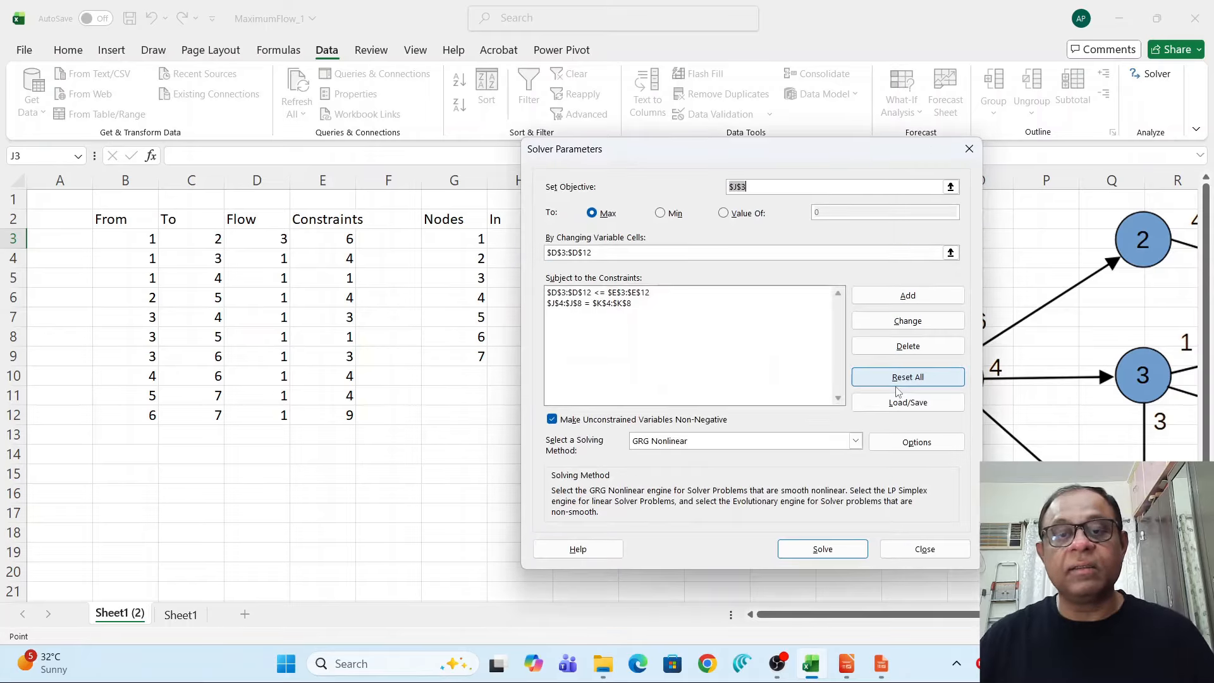
# Switch the solving method to Simplex LP, run Solve, and keep the Solver solution.
pyautogui.click(855, 441)
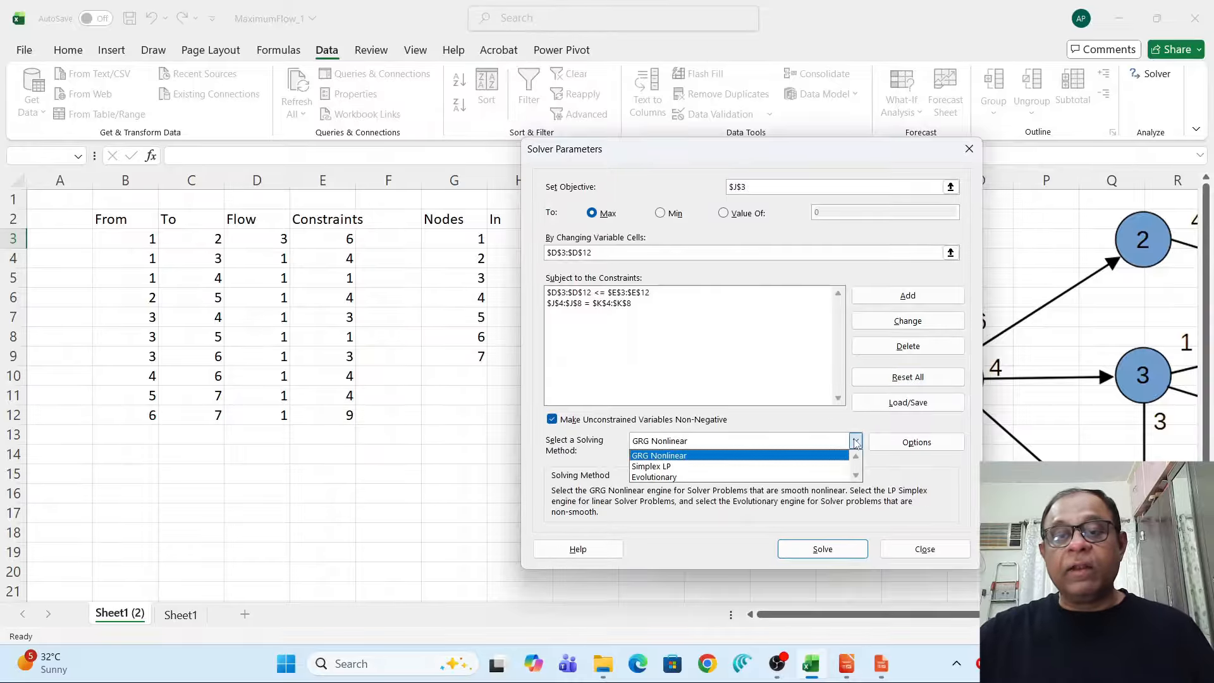
pyautogui.click(706, 466)
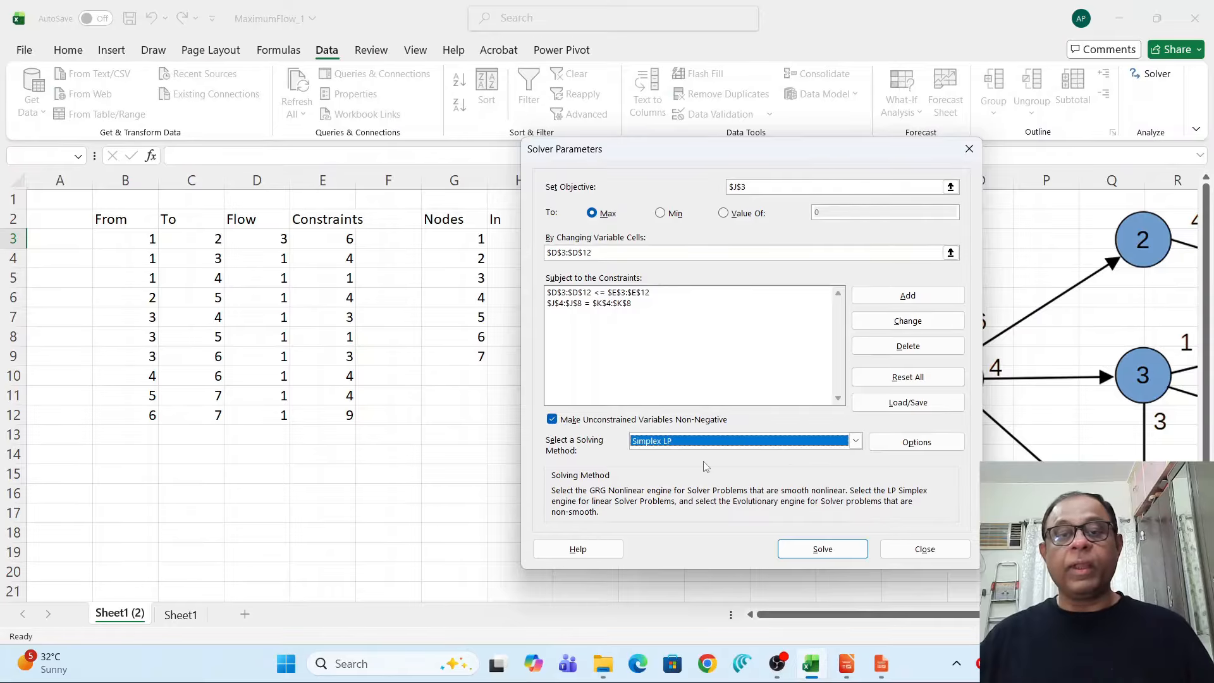
pyautogui.click(833, 550)
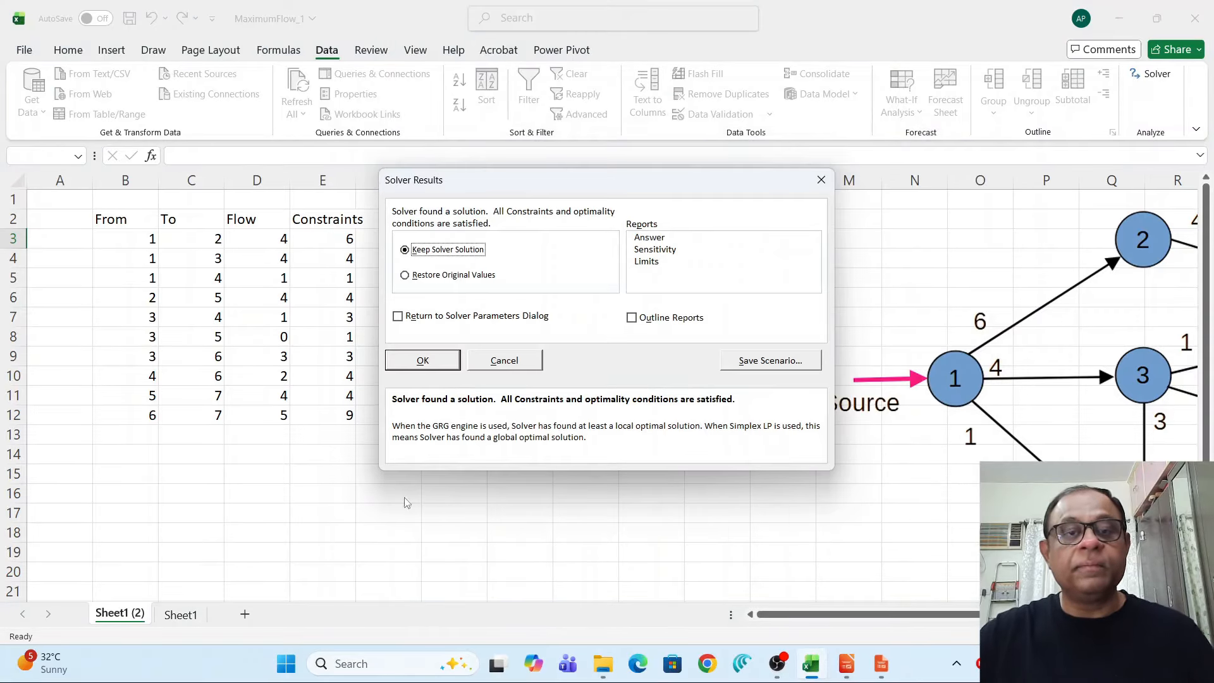
pyautogui.click(414, 362)
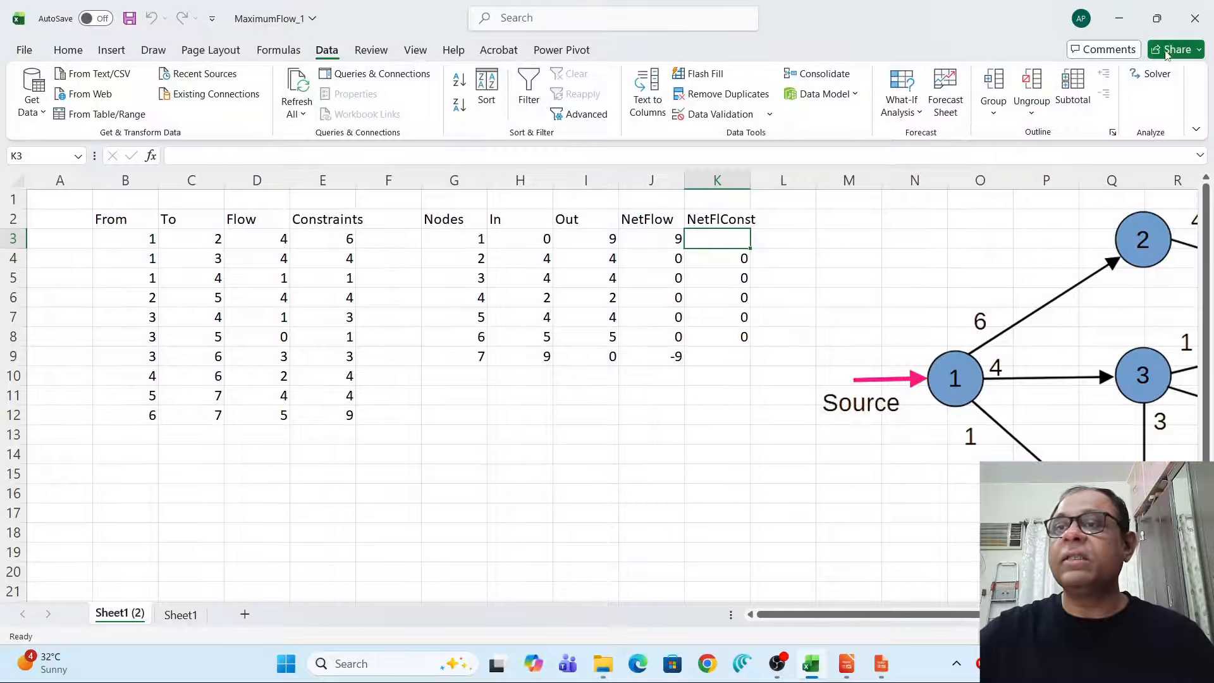
# Reopen the Solver parameters to review the model setup, then close the dialog.
pyautogui.click(1157, 74)
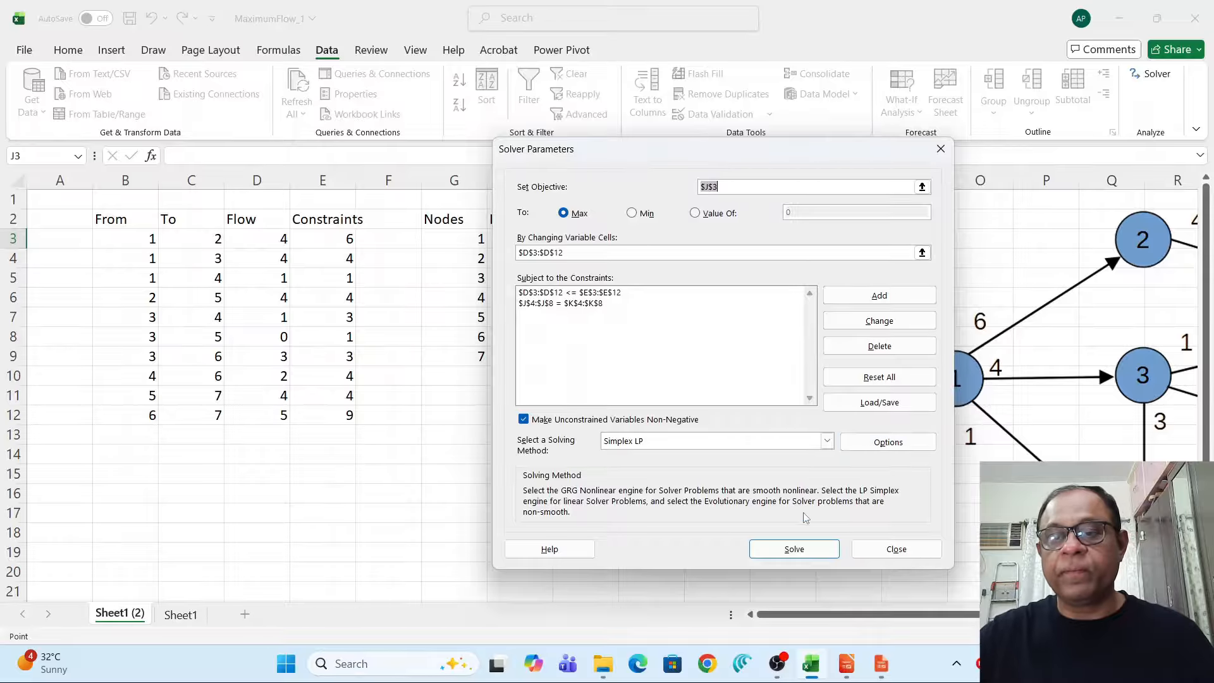
pyautogui.click(906, 548)
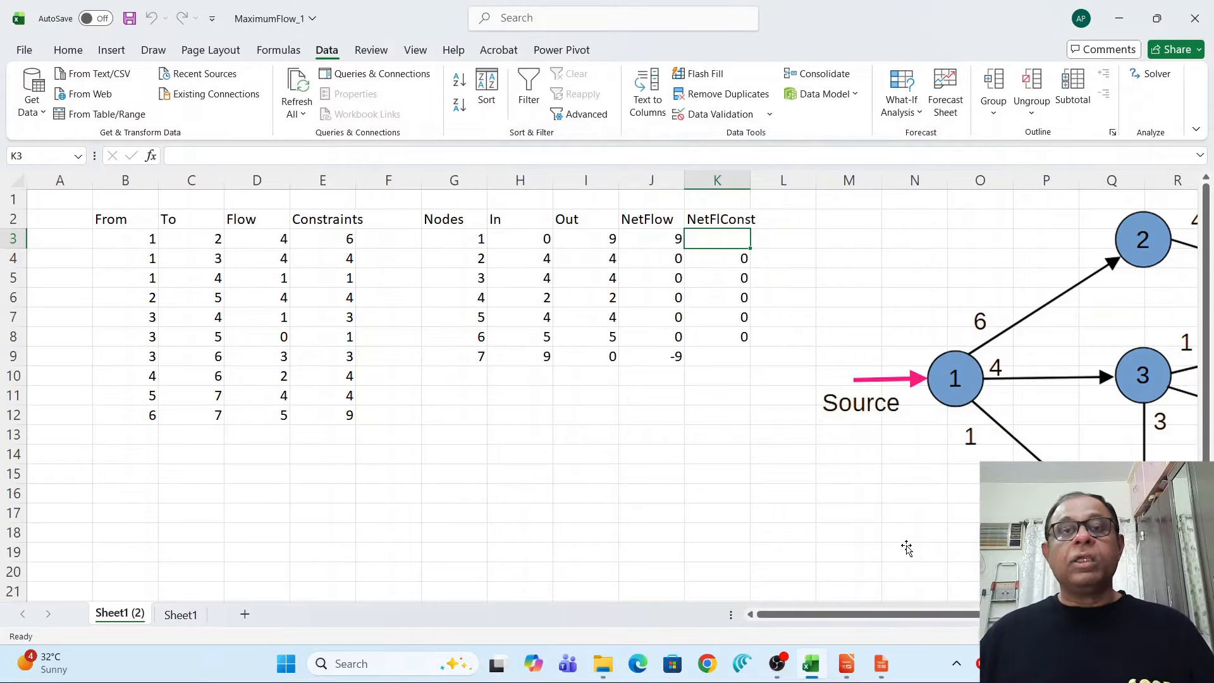